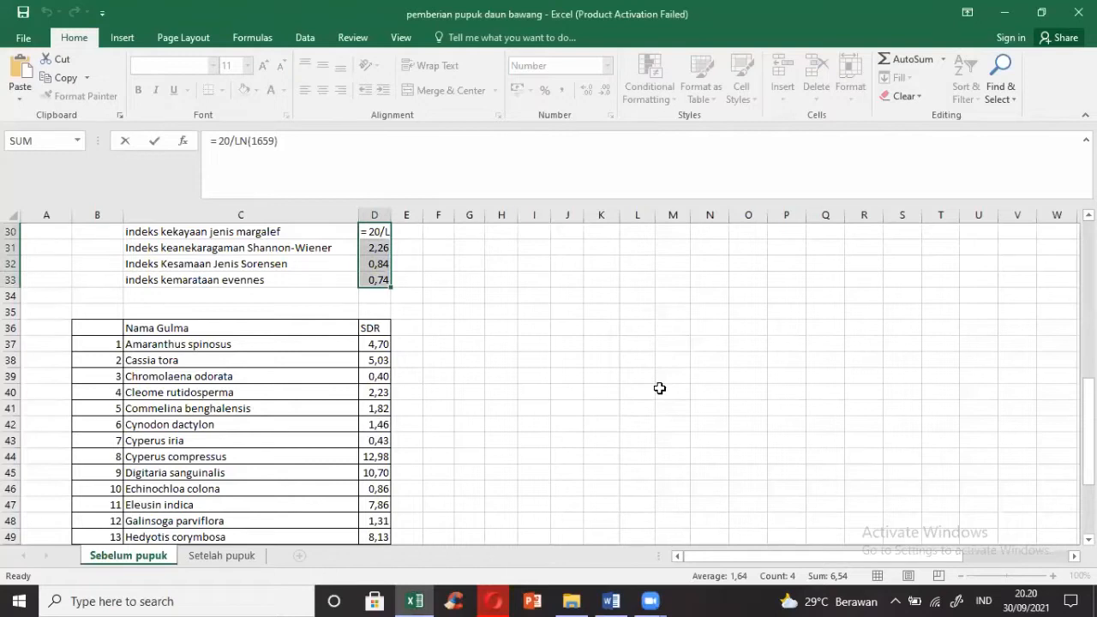
# Step: Inspect the Margalef richness formula in D30 and compare it with the index definition in the Word document
pyautogui.click(660, 389)
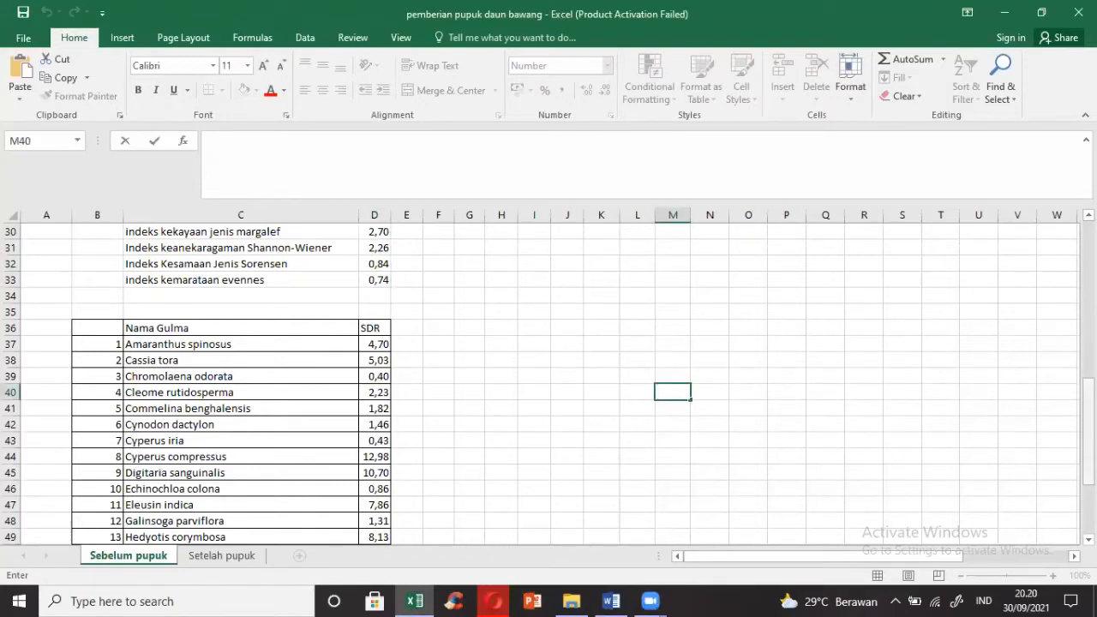
pyautogui.moveTo(1088, 484); pyautogui.dragTo(1088, 432)
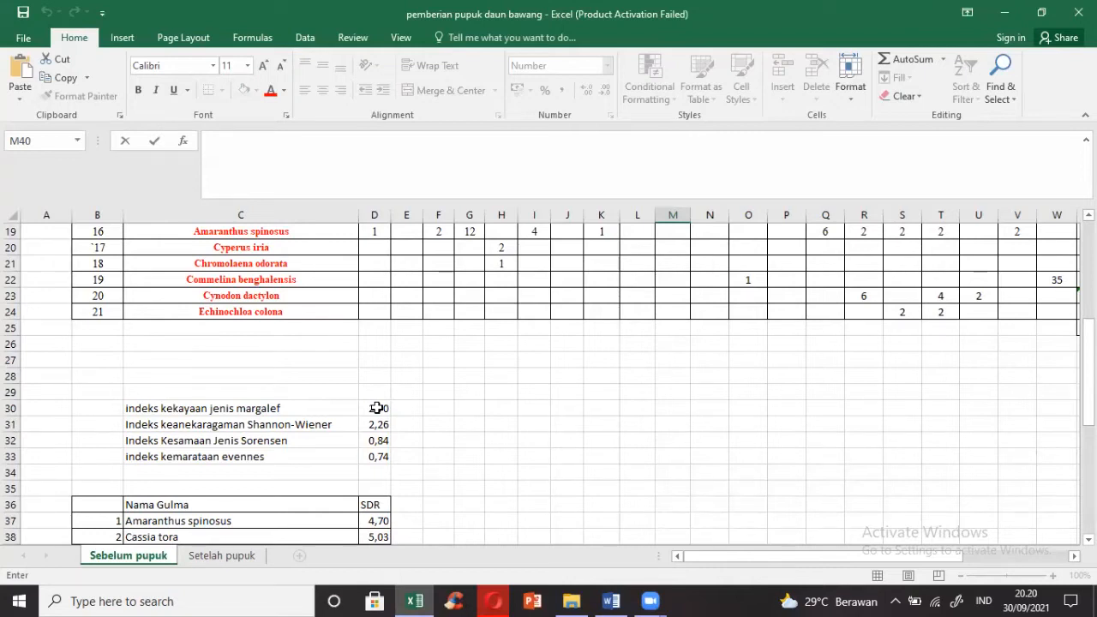
pyautogui.click(376, 408)
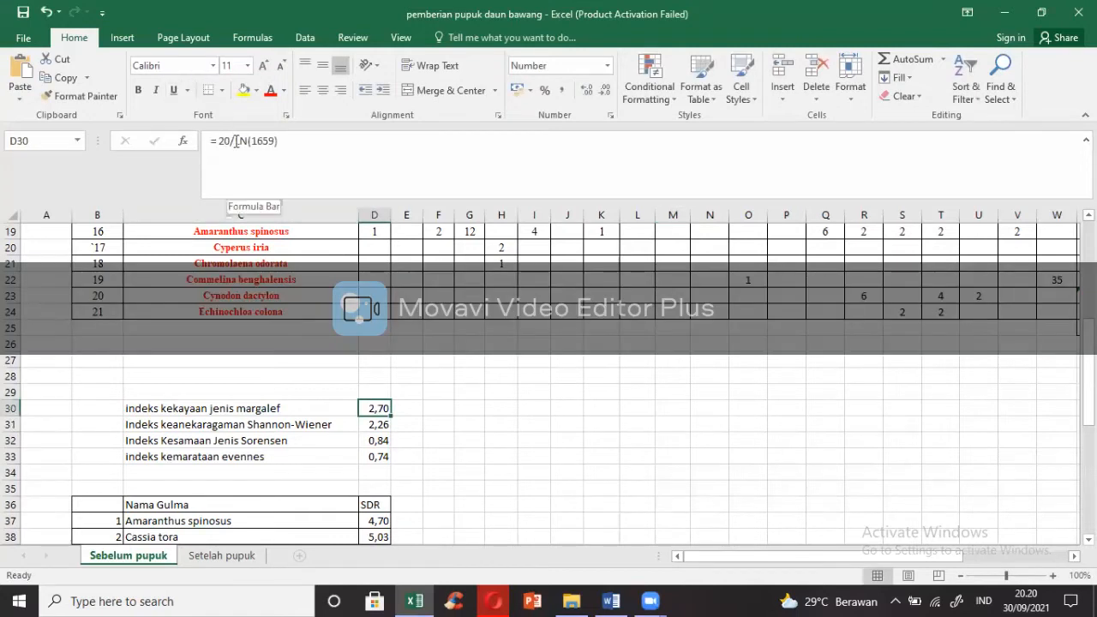
pyautogui.click(611, 600)
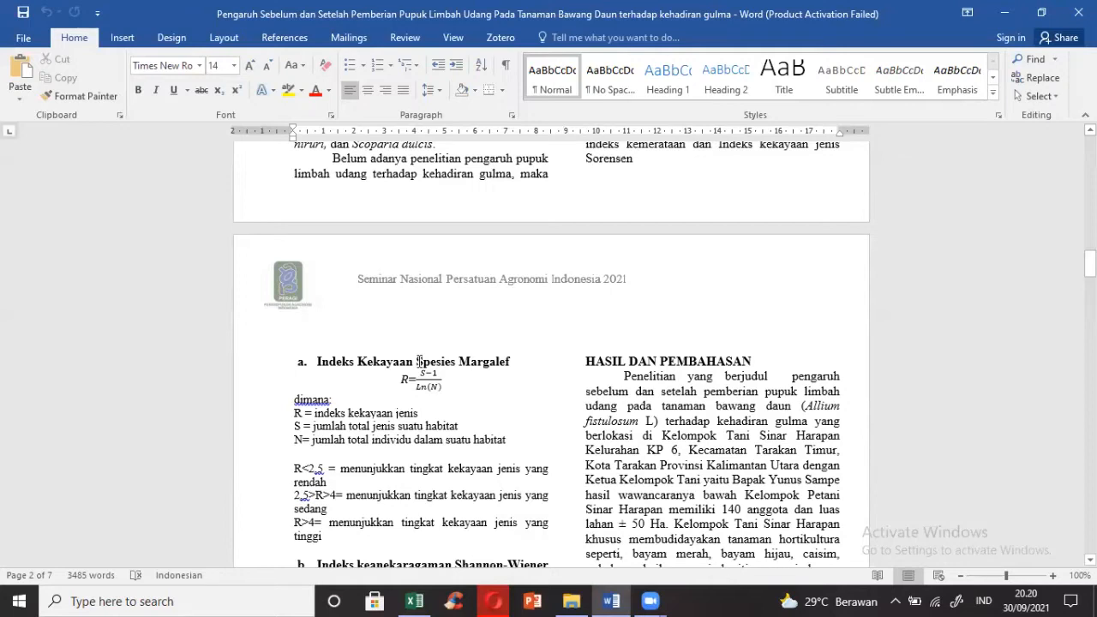
pyautogui.click(608, 600)
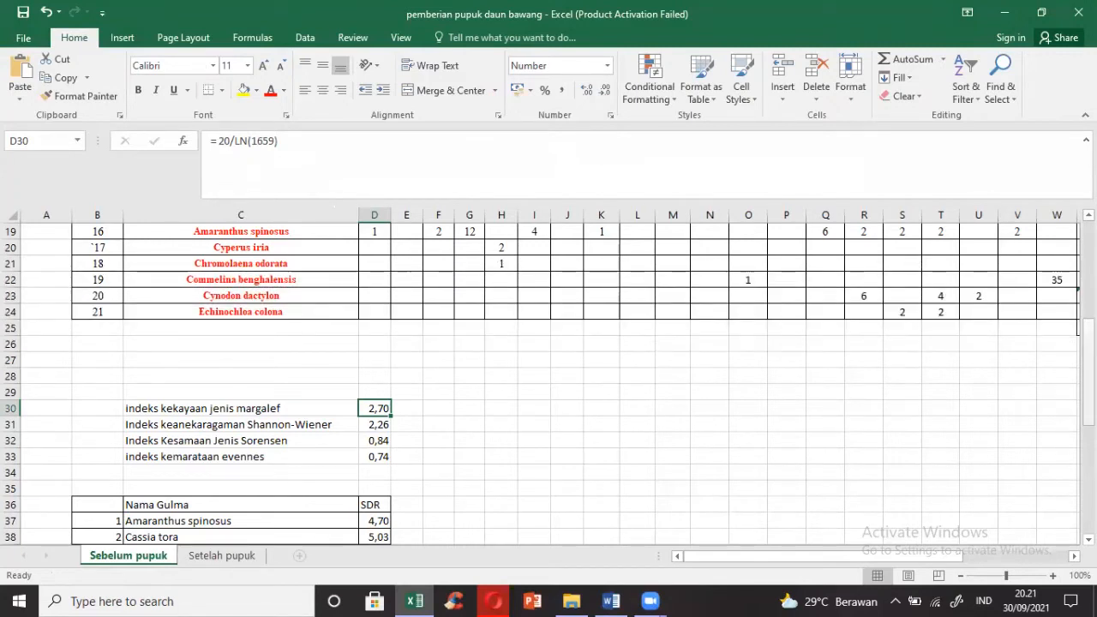
# Step: Review the weed species list above the indices, checking it against the Margalef variable definitions in the Word document
pyautogui.moveTo(1089, 367); pyautogui.dragTo(1088, 274)
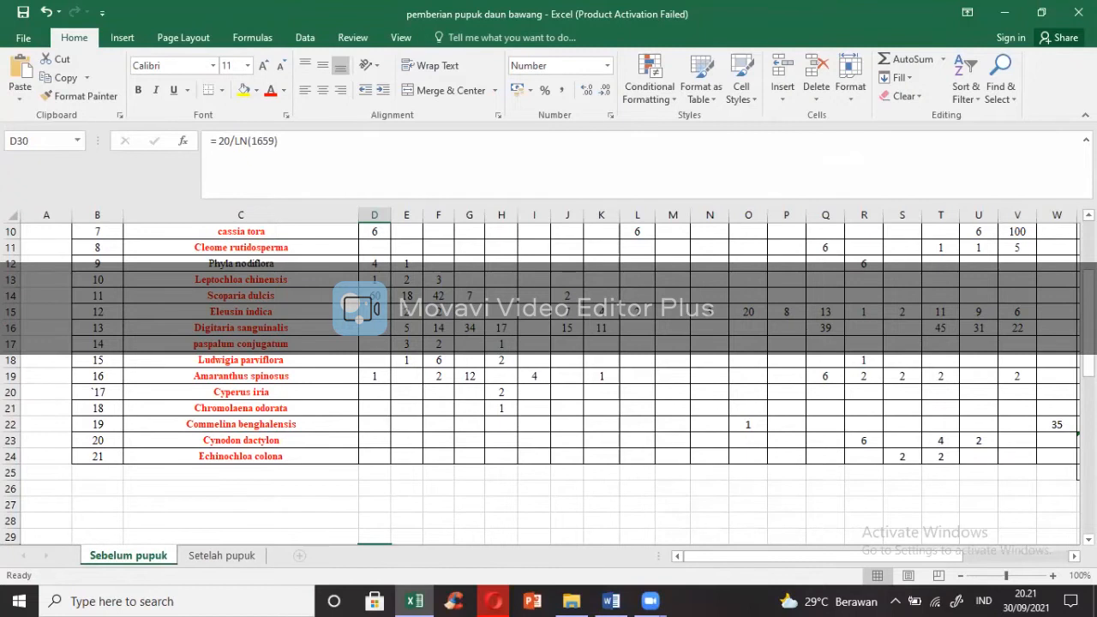
pyautogui.scroll(-2, 373, 390)
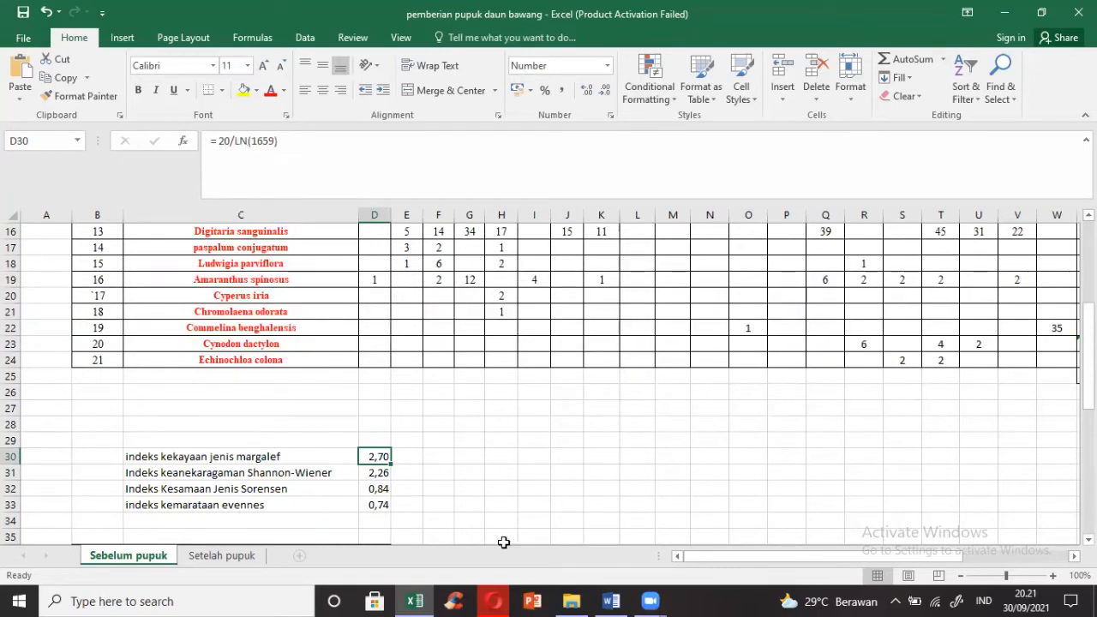
pyautogui.click(612, 600)
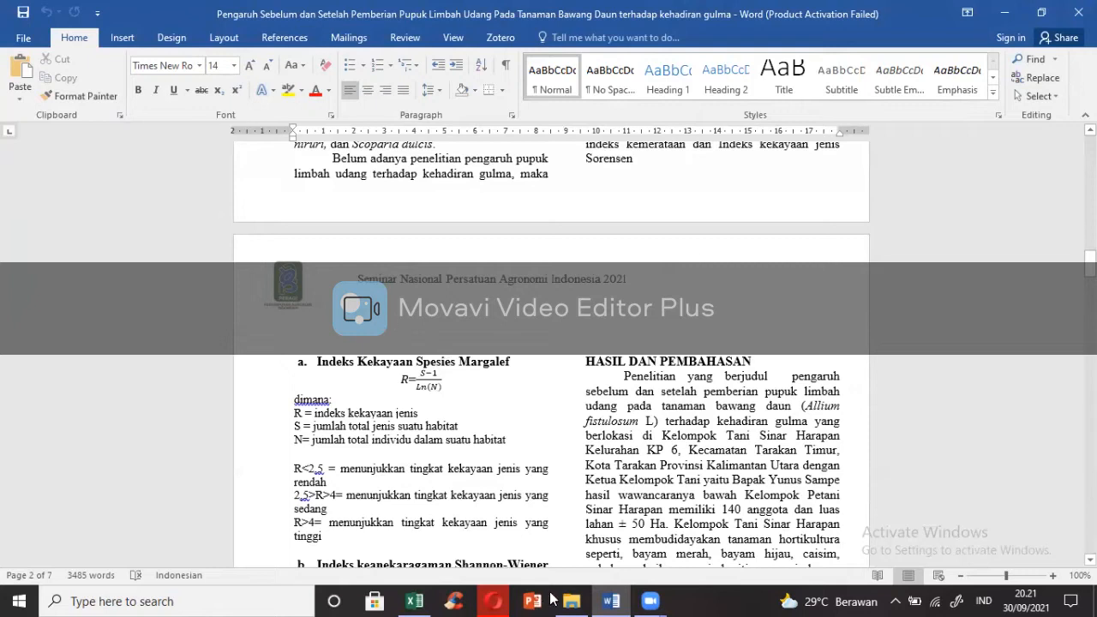
pyautogui.click(501, 599)
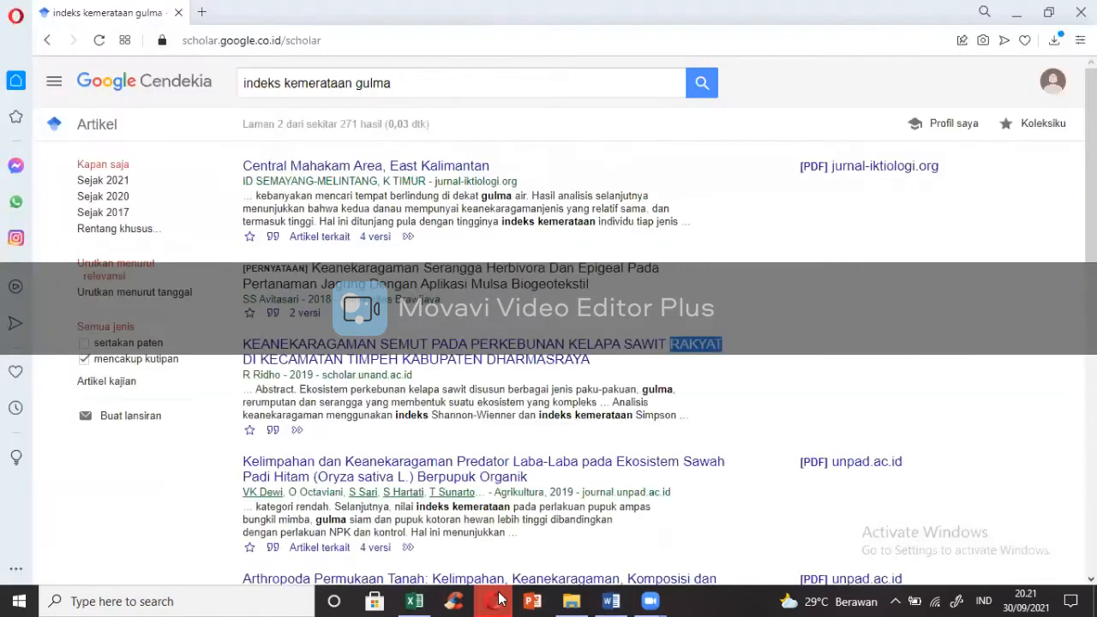
pyautogui.click(612, 600)
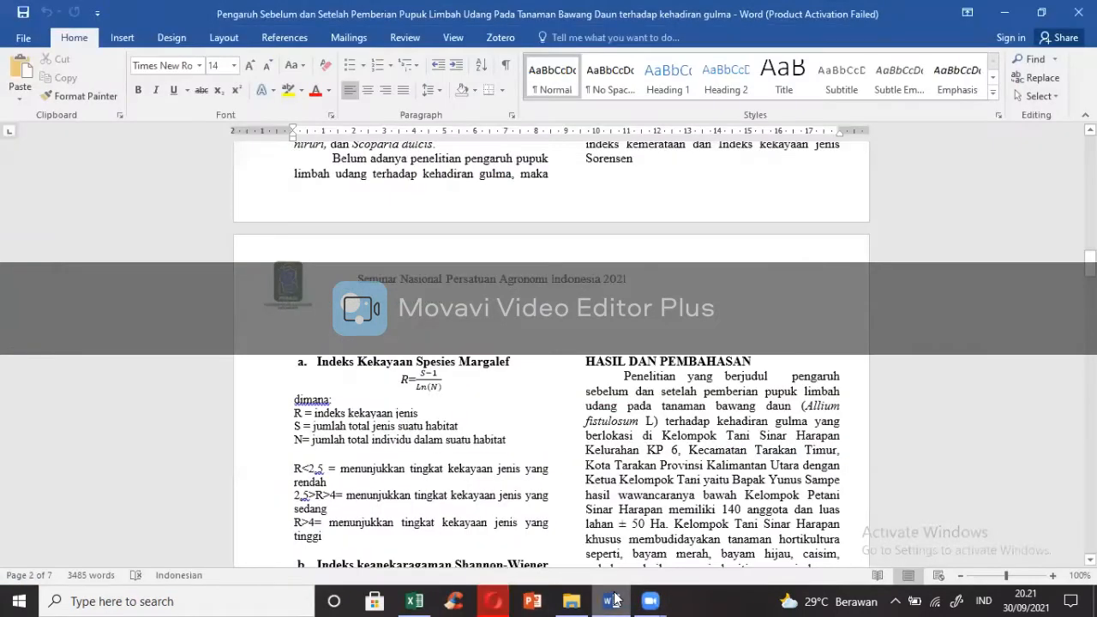
pyautogui.click(416, 600)
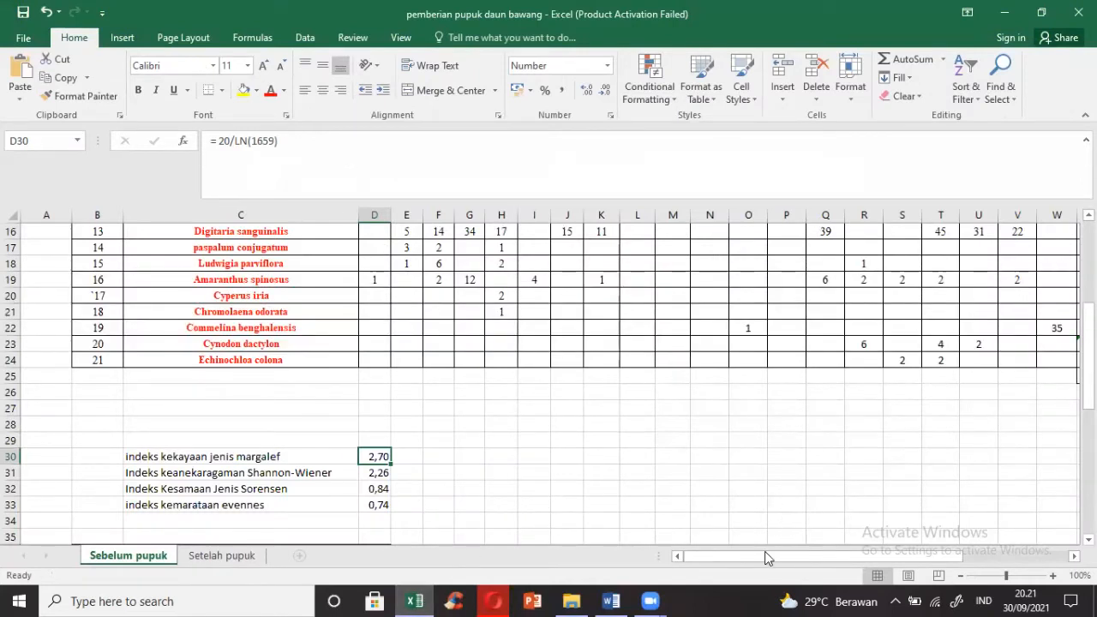
# Step: Examine the KM column total in Z25 and the values it sums on the Sebelum pupuk sheet
pyautogui.moveTo(765, 555); pyautogui.dragTo(915, 557)
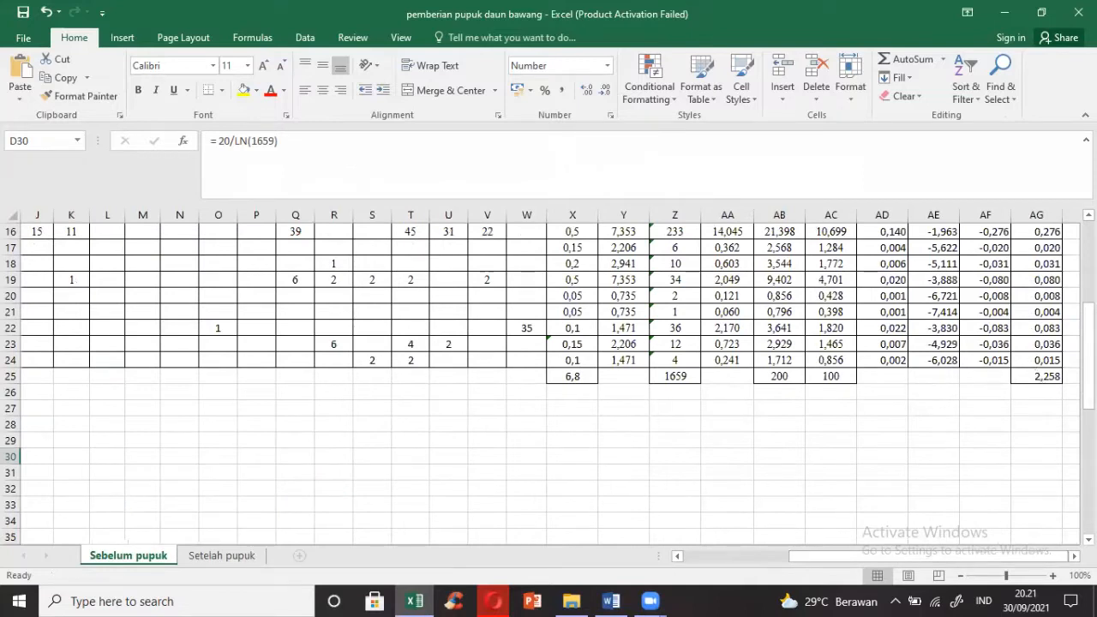
pyautogui.click(675, 377)
pyautogui.moveTo(1087, 355); pyautogui.dragTo(1088, 282)
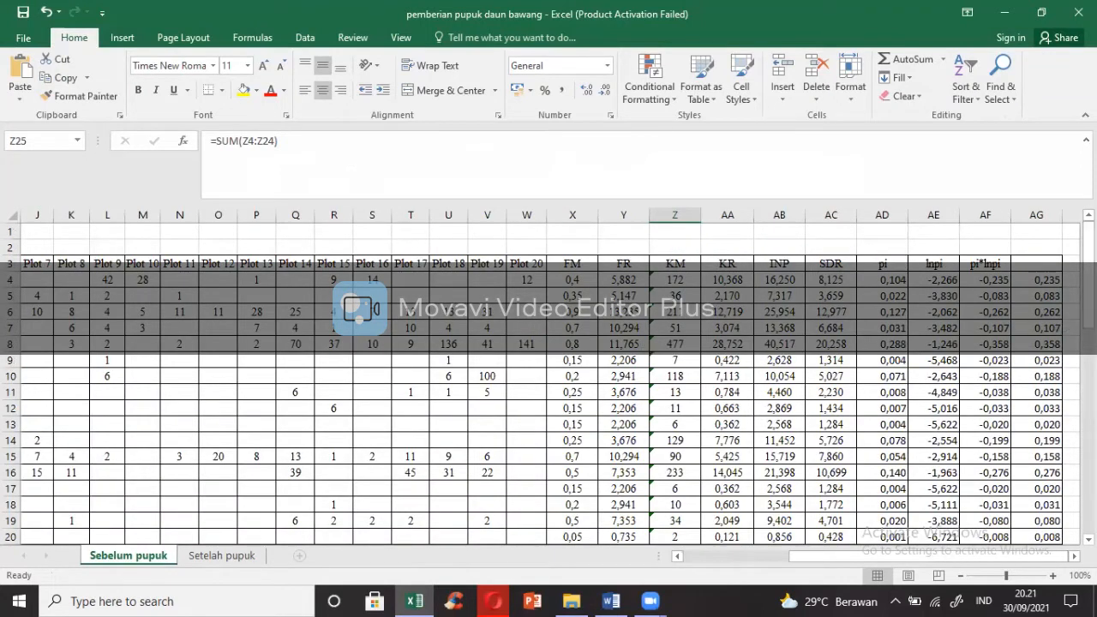
pyautogui.scroll(-5, 639, 413)
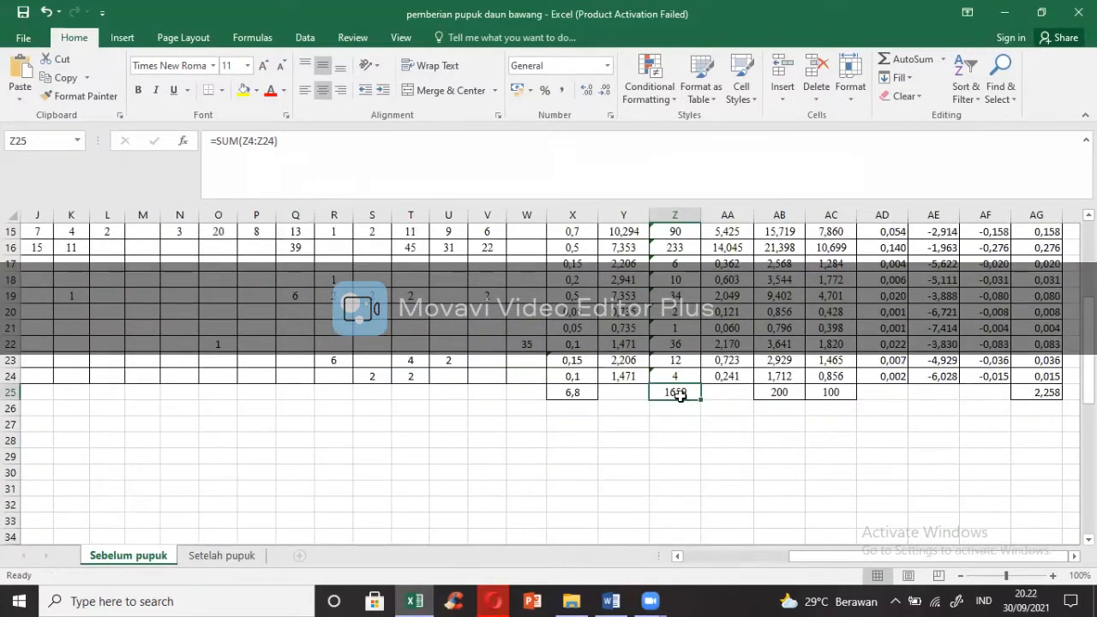
# Step: Try the Margalef formula in D30 without parentheses as = 20/LN1659, and widen column D to show its result
pyautogui.moveTo(844, 561); pyautogui.dragTo(649, 556)
pyautogui.click(368, 471)
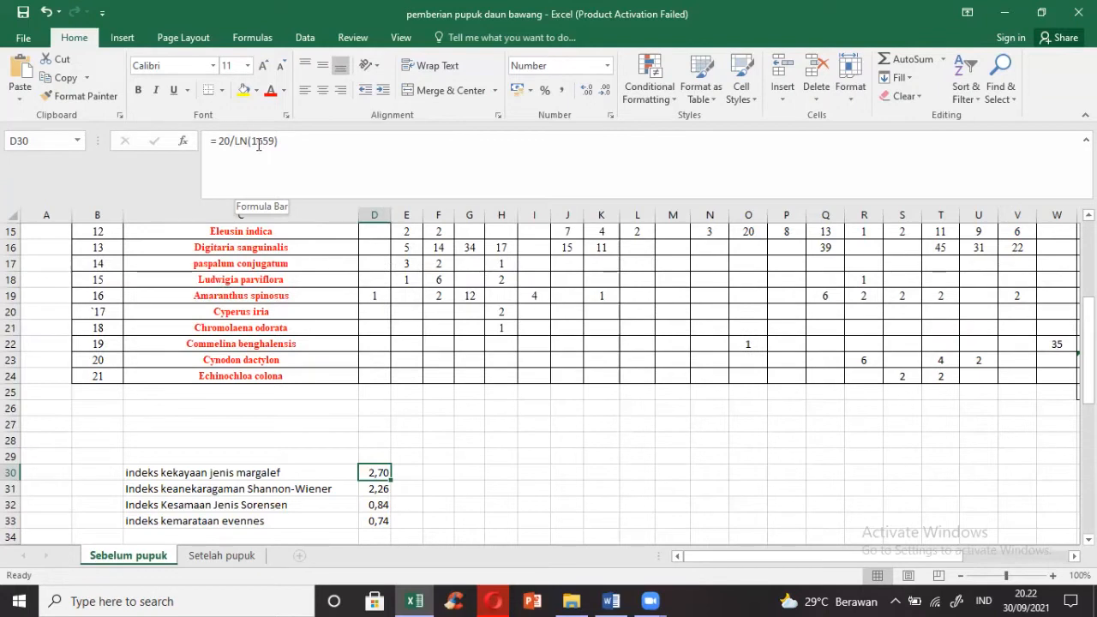
pyautogui.click(255, 145)
pyautogui.press('BackSpace')
pyautogui.click(286, 144)
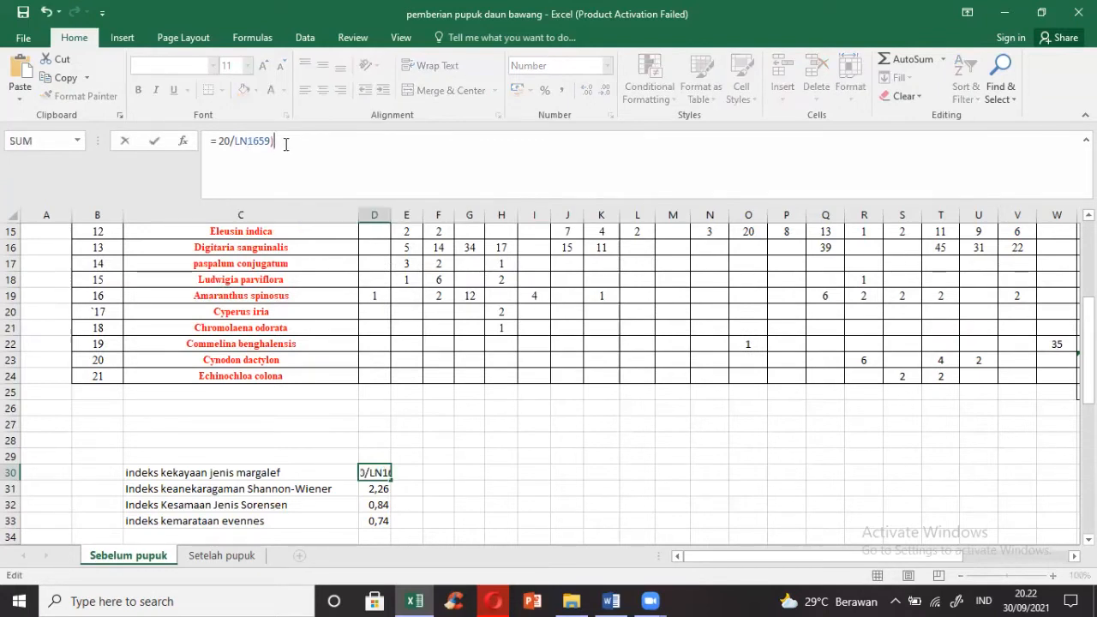
pyautogui.press('BackSpace')
pyautogui.click(587, 425)
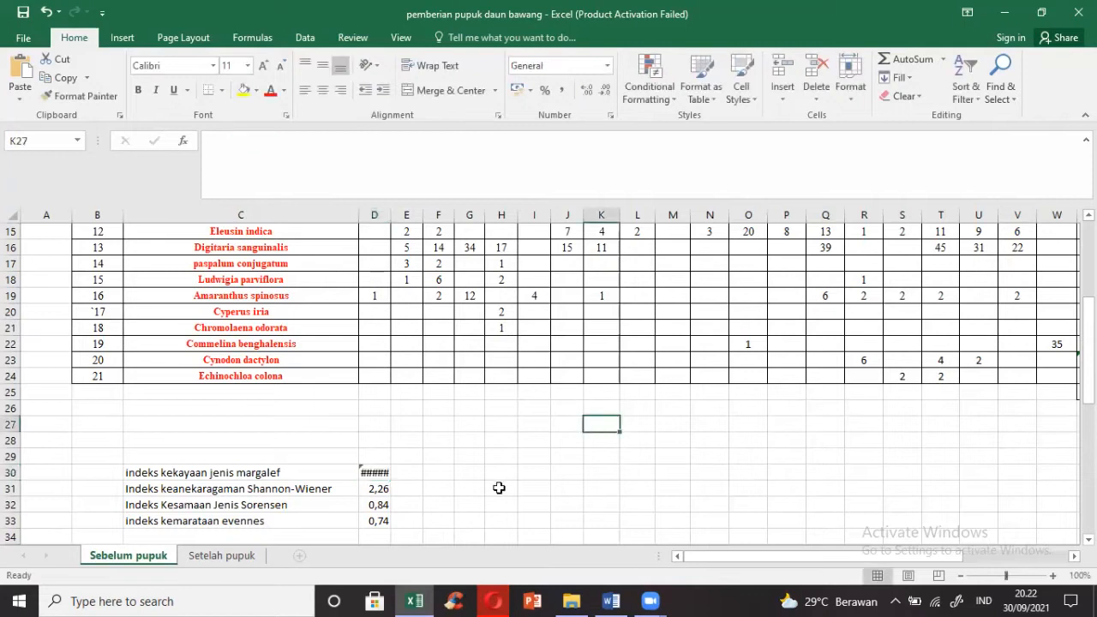
pyautogui.moveTo(391, 214); pyautogui.dragTo(412, 214)
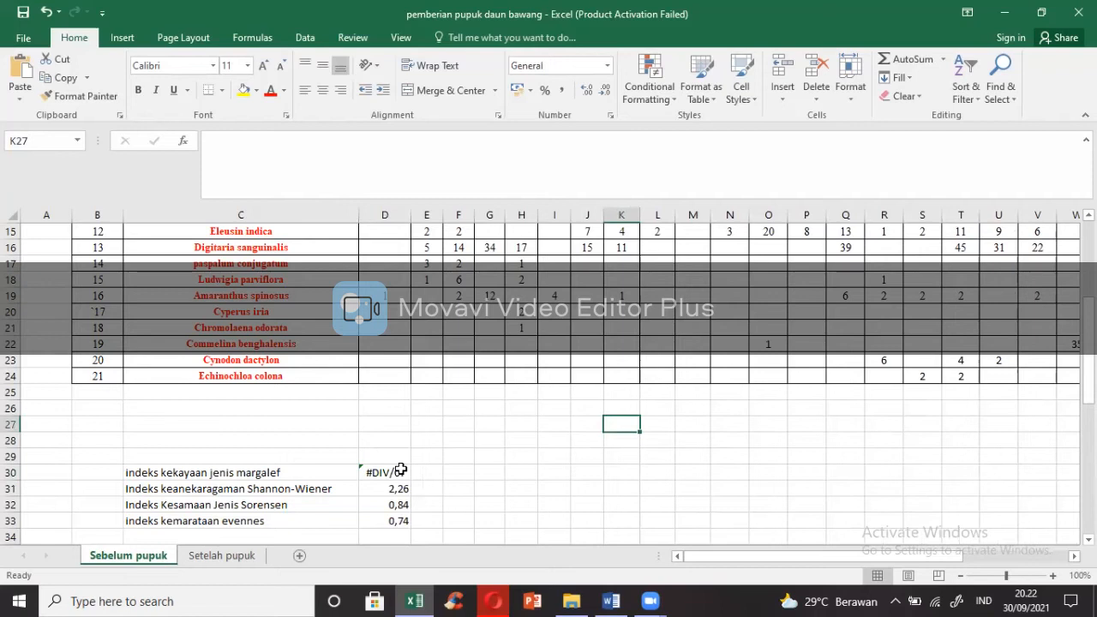
pyautogui.click(400, 469)
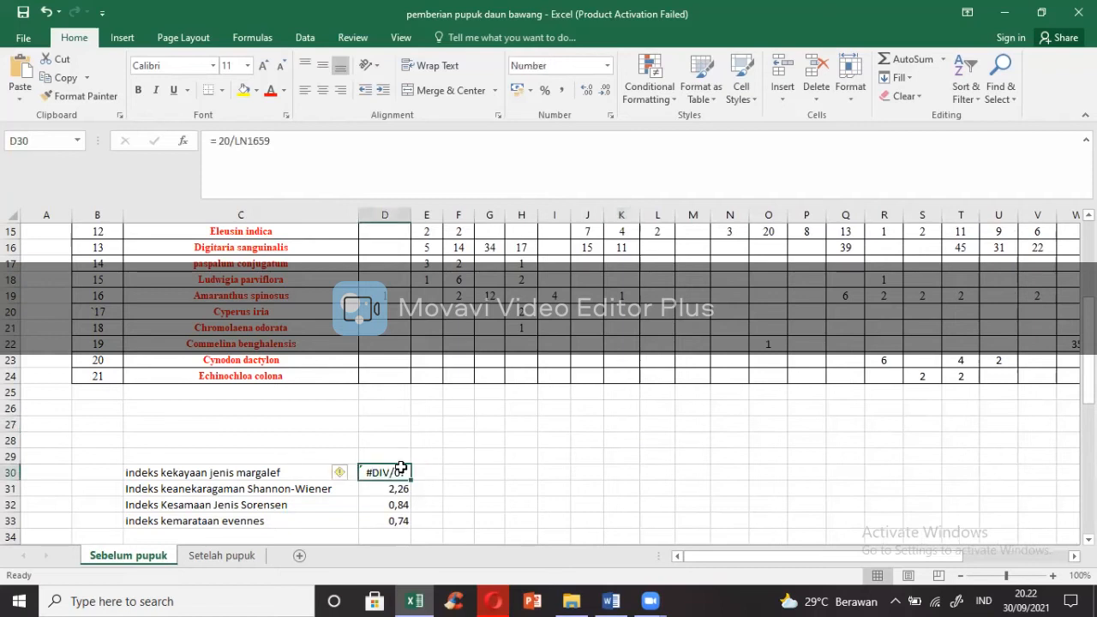
# Step: Undo the column D widening and the edit to the Margalef formula in D30
pyautogui.click(47, 12)
pyautogui.click(47, 12)
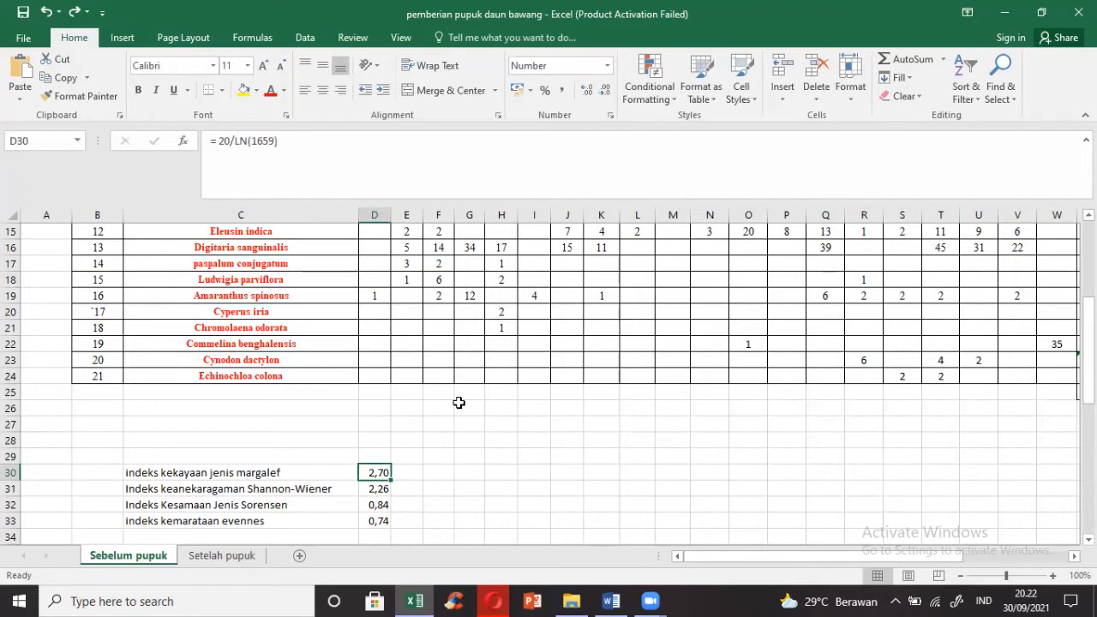
pyautogui.doubleClick(444, 455)
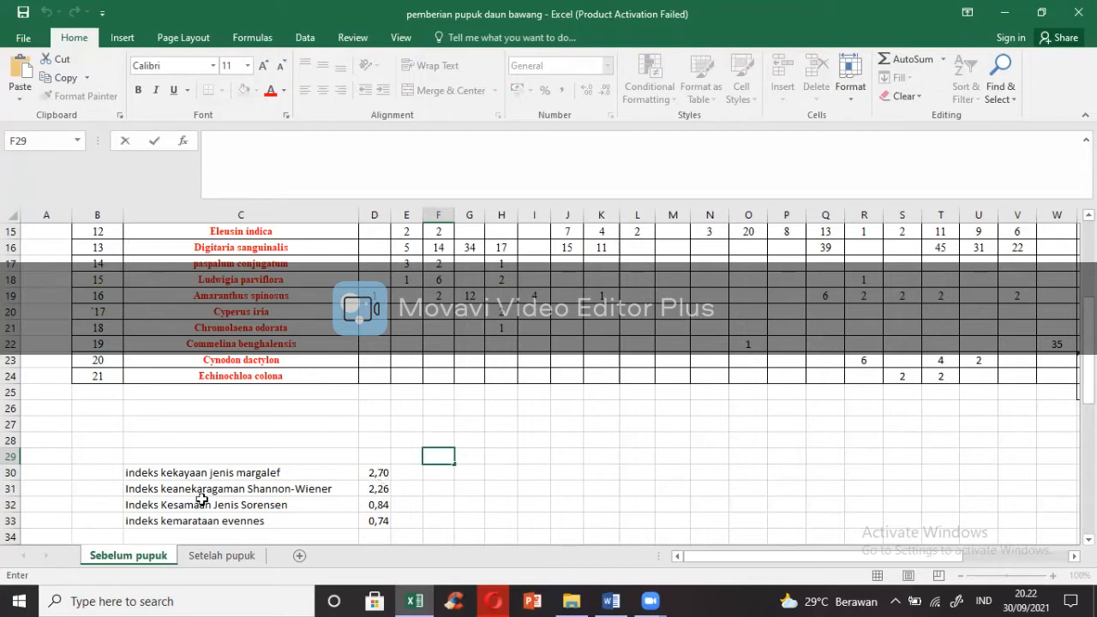
# Step: Switch to the Word document and read the Margalef richness criteria and the Shannon-Wiener formula below them
pyautogui.click(610, 601)
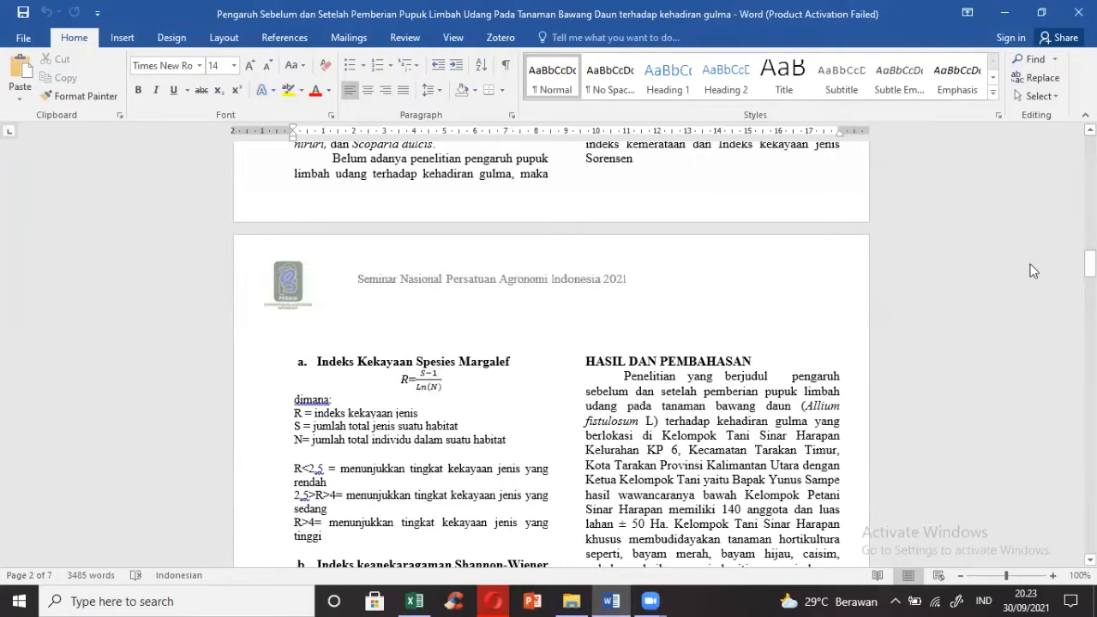
pyautogui.moveTo(1090, 262); pyautogui.dragTo(1089, 269)
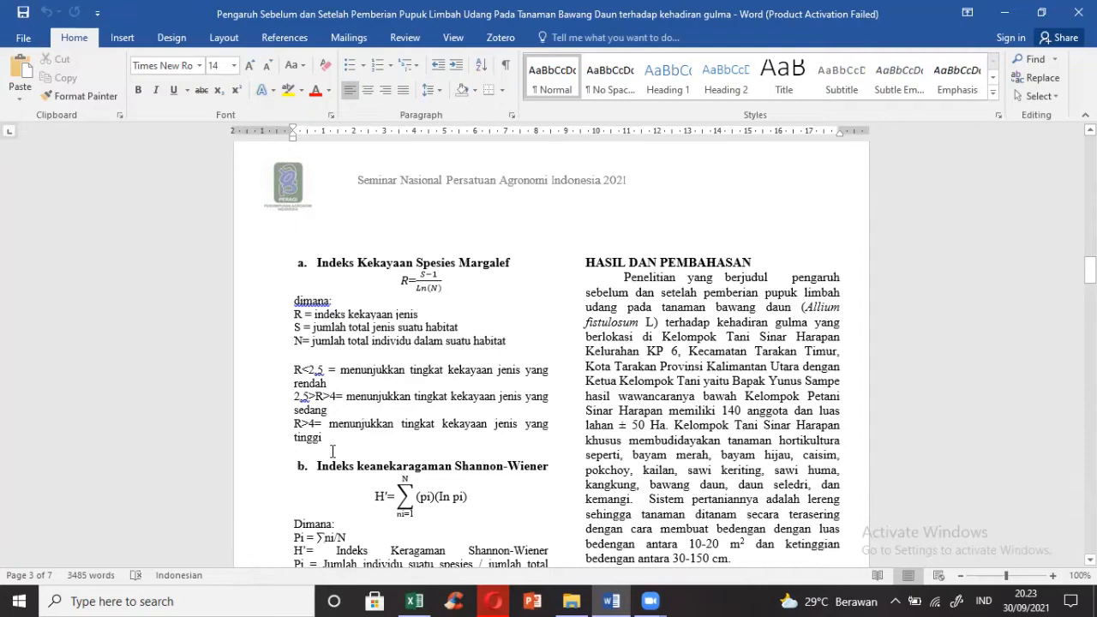
pyautogui.click(662, 595)
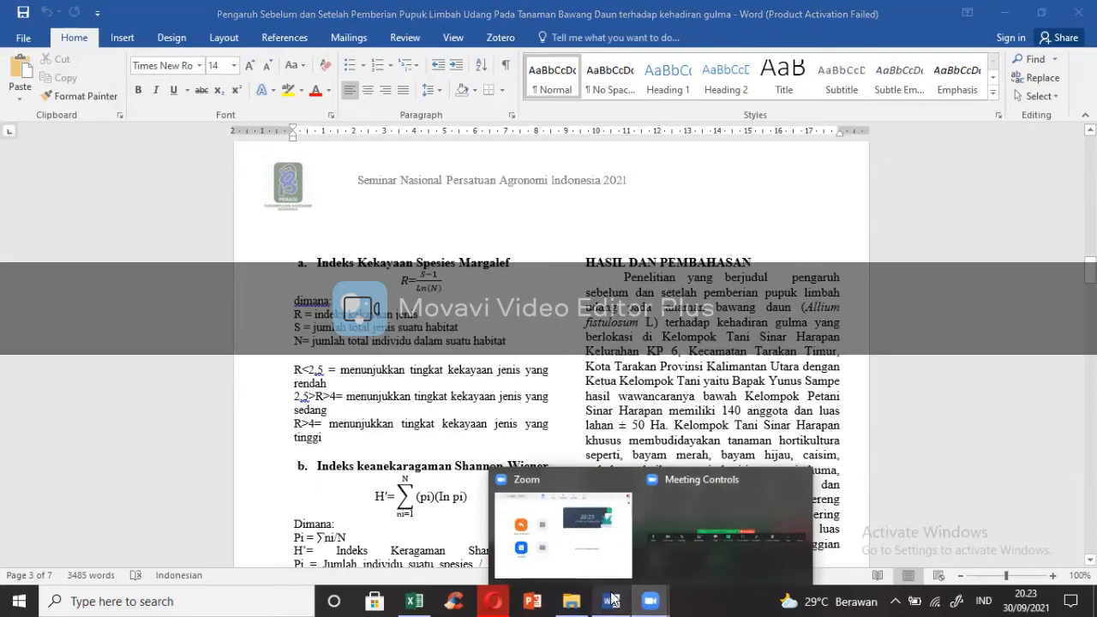
pyautogui.click(614, 598)
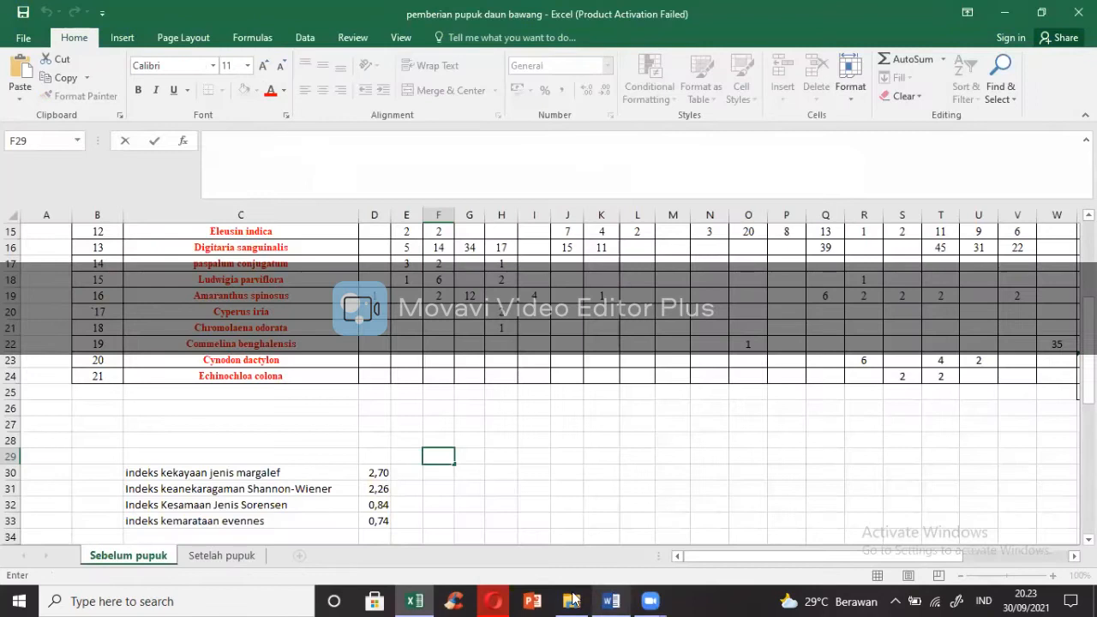
pyautogui.click(651, 601)
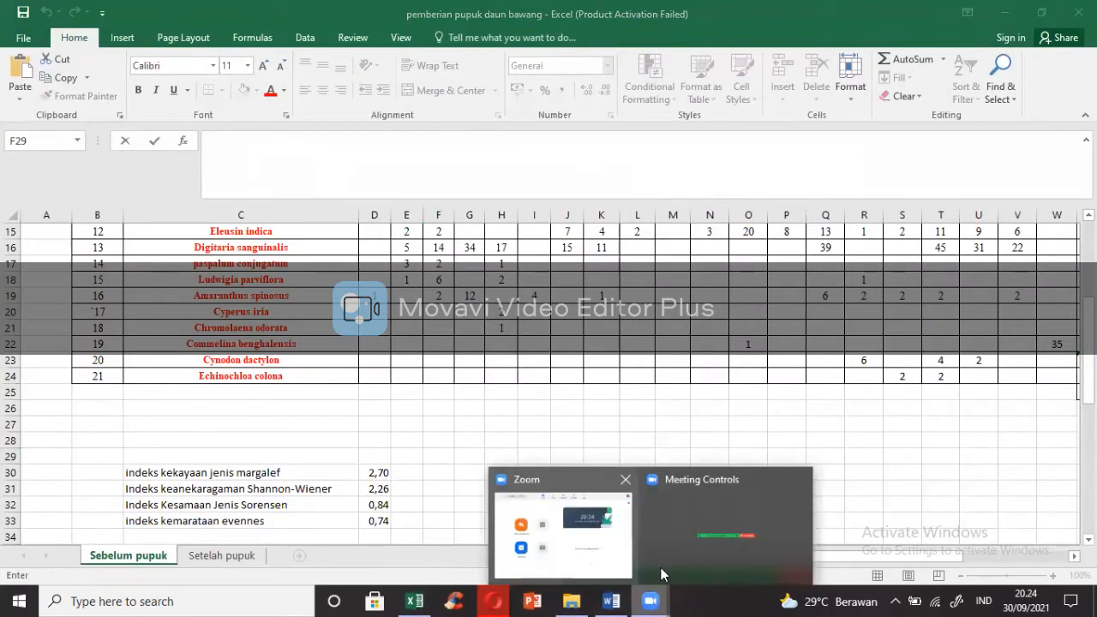
pyautogui.click(660, 567)
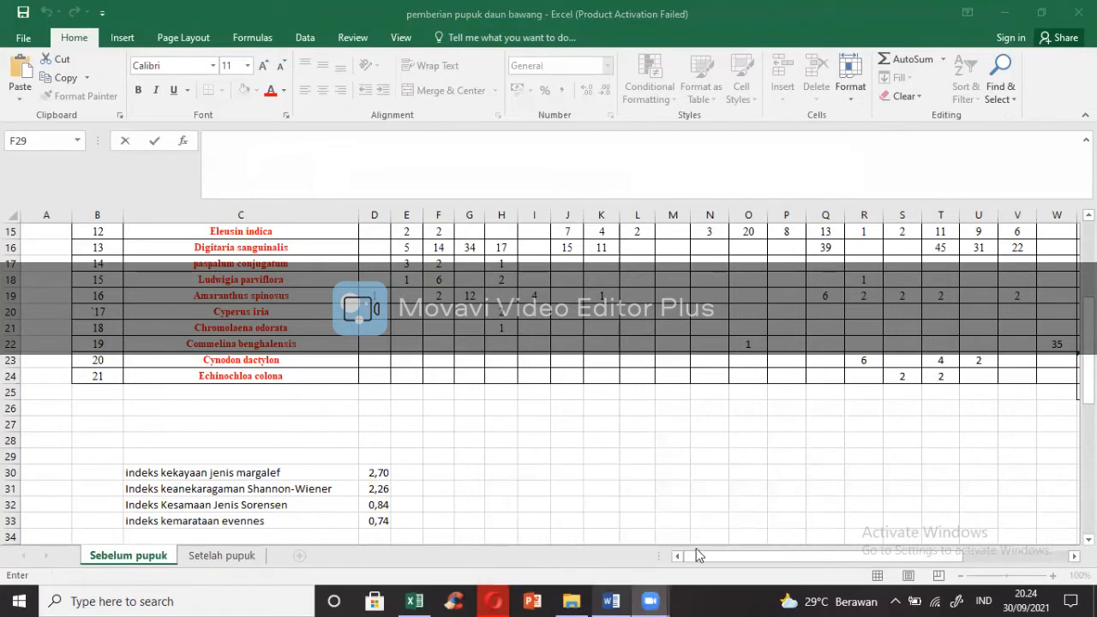
pyautogui.click(721, 511)
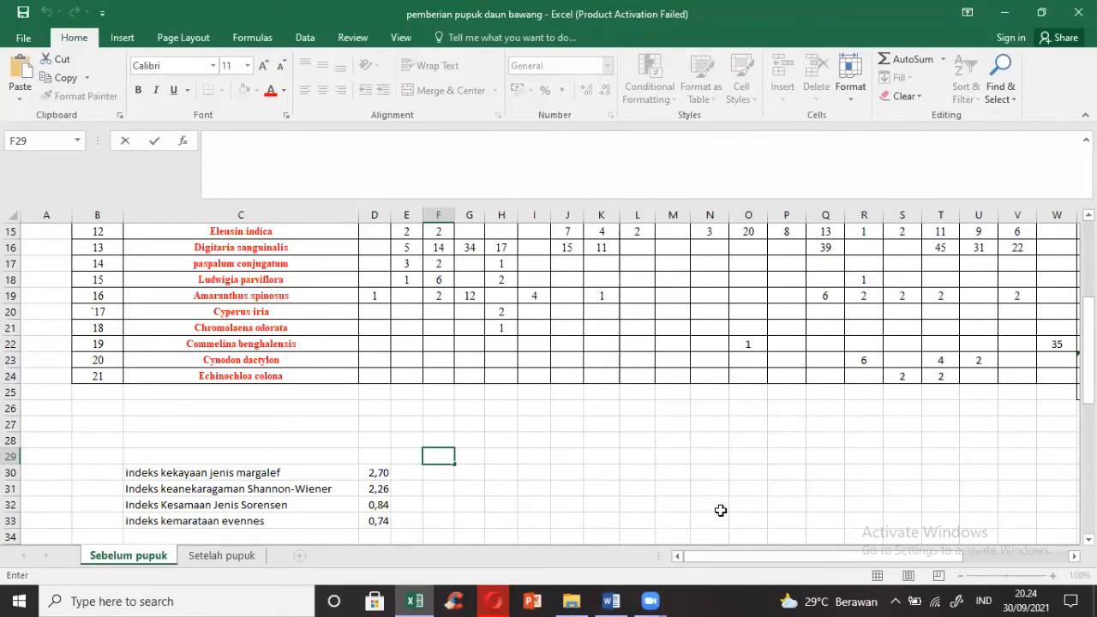
# Step: Recheck the Margalef formula in D30 against the KM column total on the Sebelum pupuk sheet
pyautogui.click(375, 473)
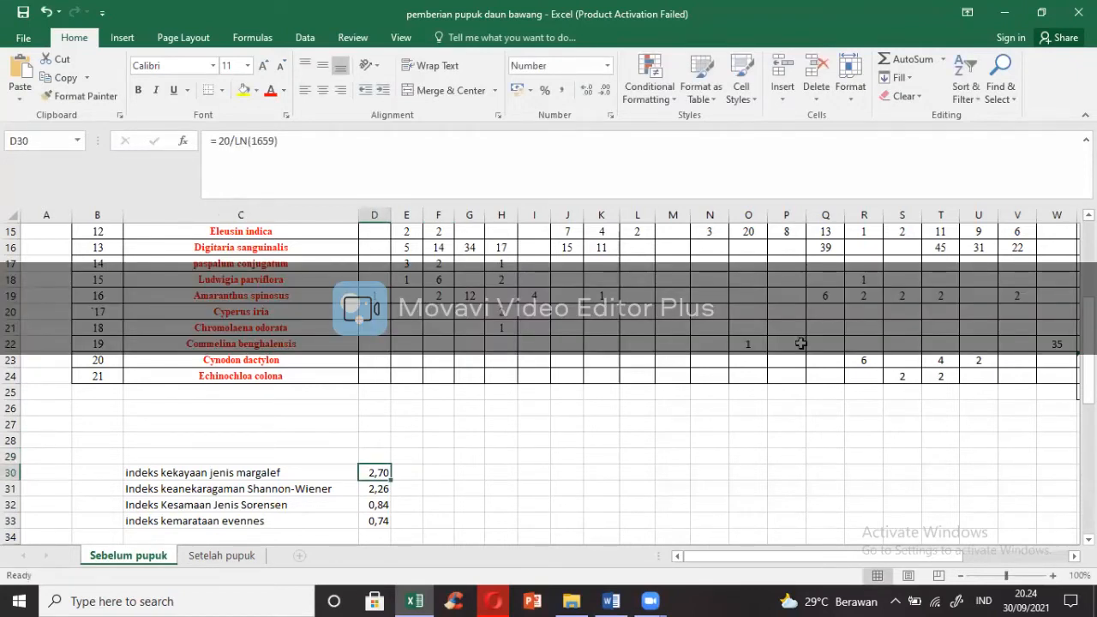
pyautogui.moveTo(735, 555); pyautogui.dragTo(817, 556)
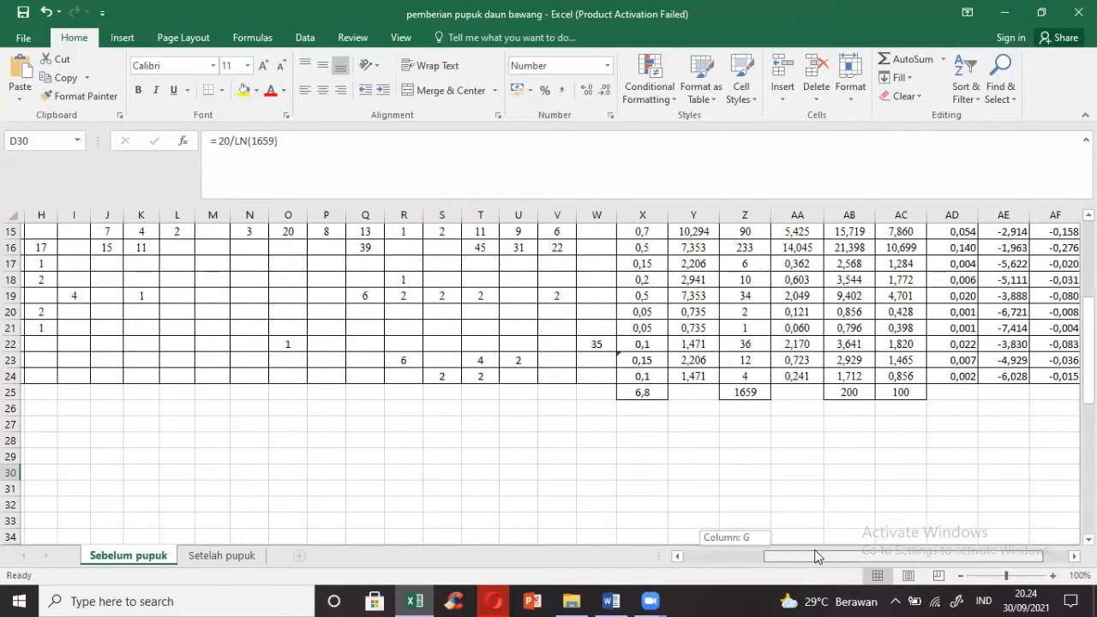
pyautogui.moveTo(823, 554); pyautogui.dragTo(680, 556)
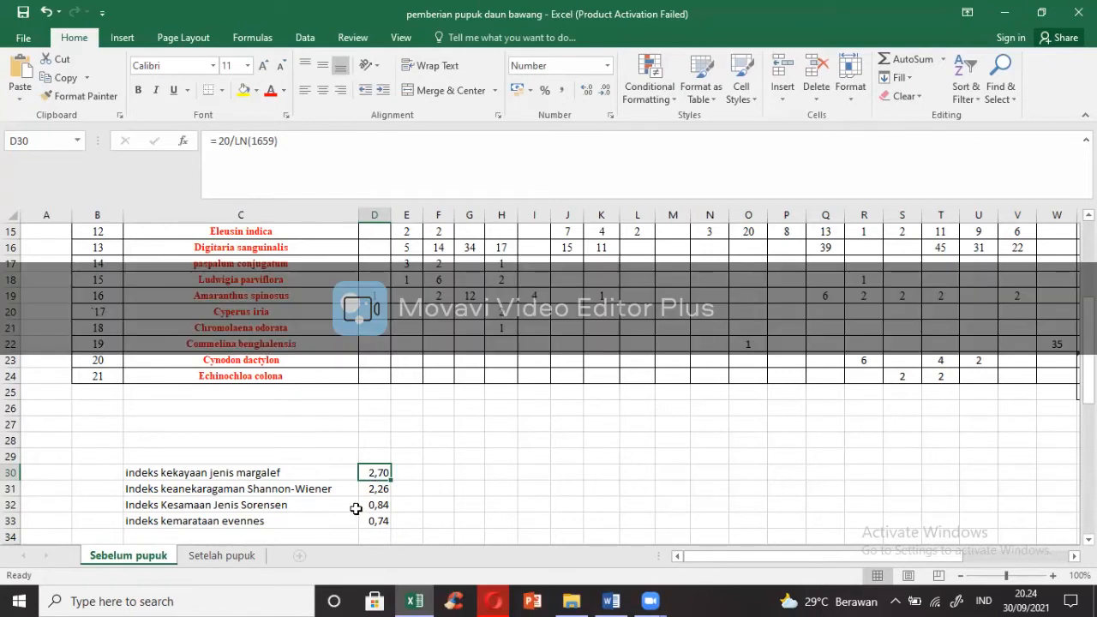
pyautogui.click(494, 601)
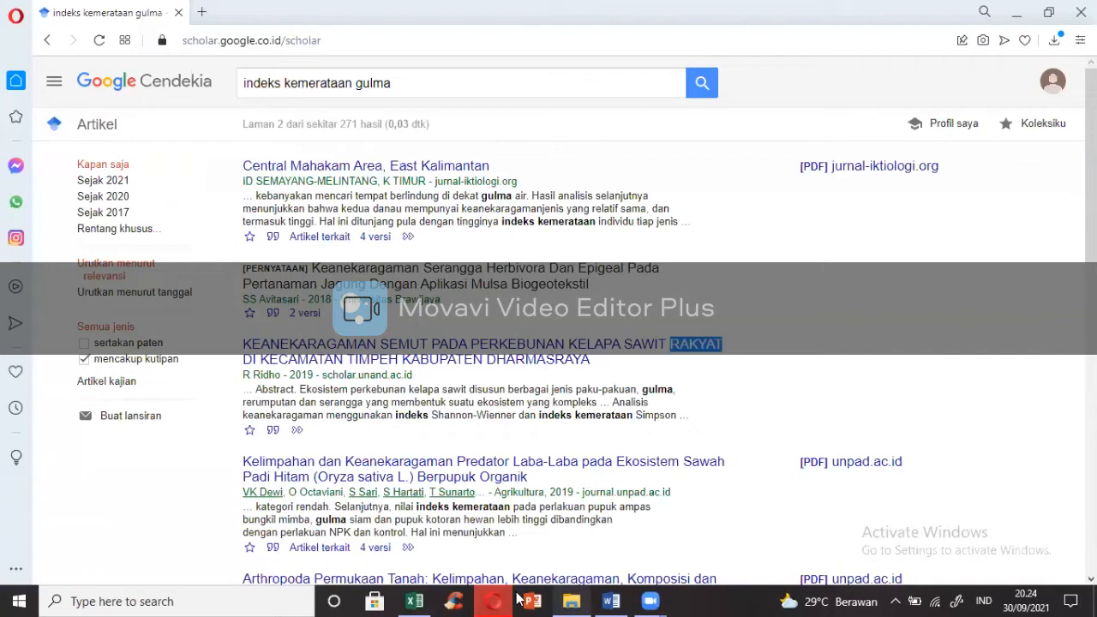
pyautogui.click(415, 601)
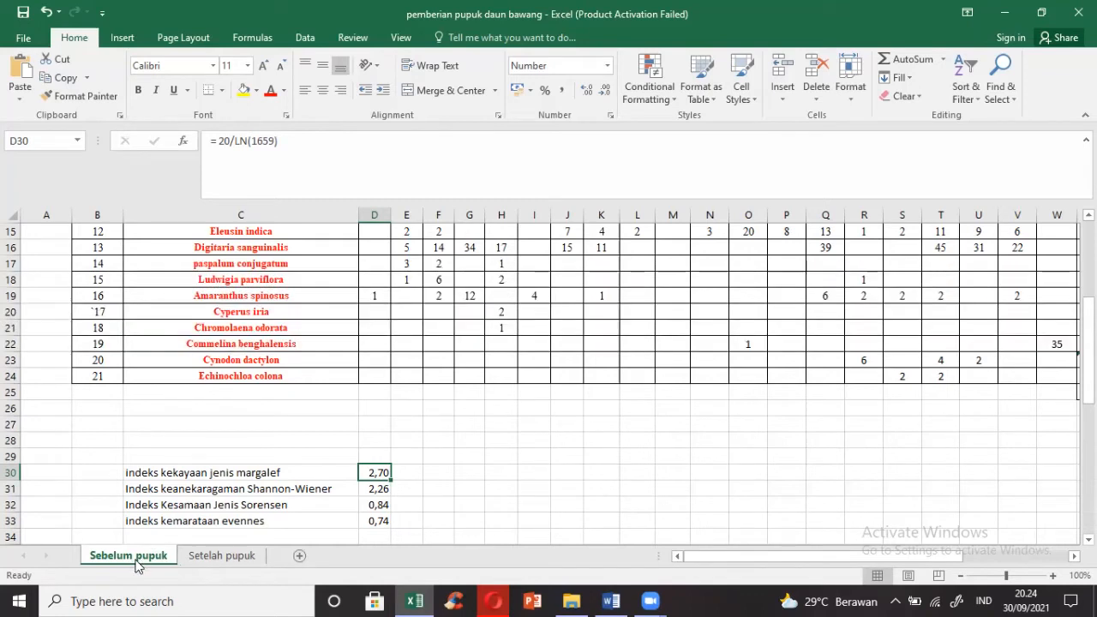
# Step: Open the Setelah pupuk sheet and view its species data and before-and-after index table
pyautogui.click(221, 562)
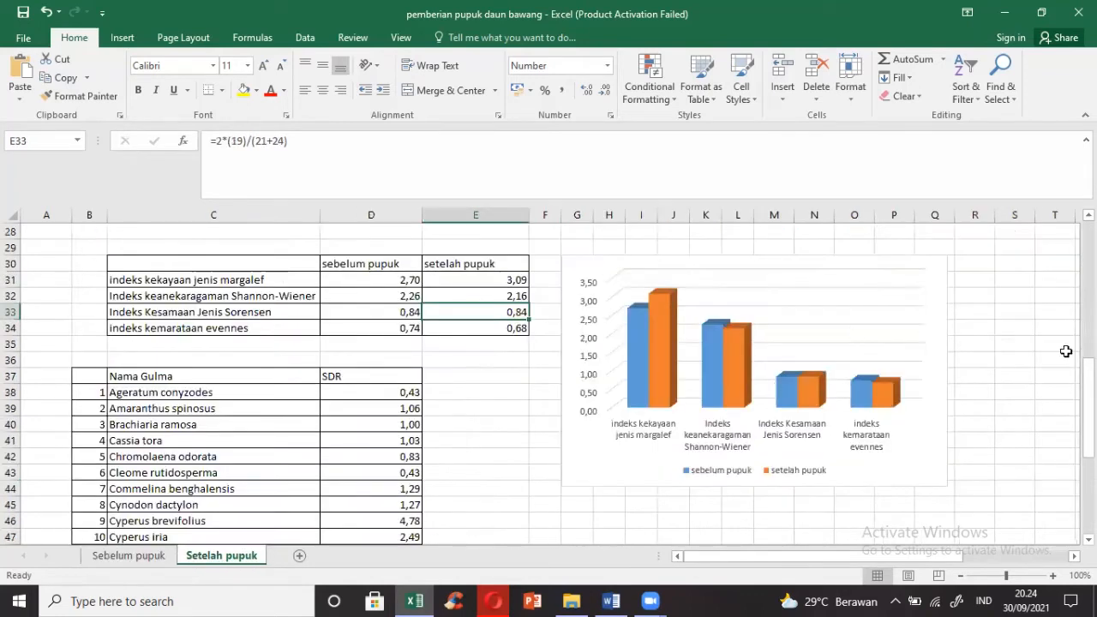
pyautogui.moveTo(1088, 385); pyautogui.dragTo(1089, 328)
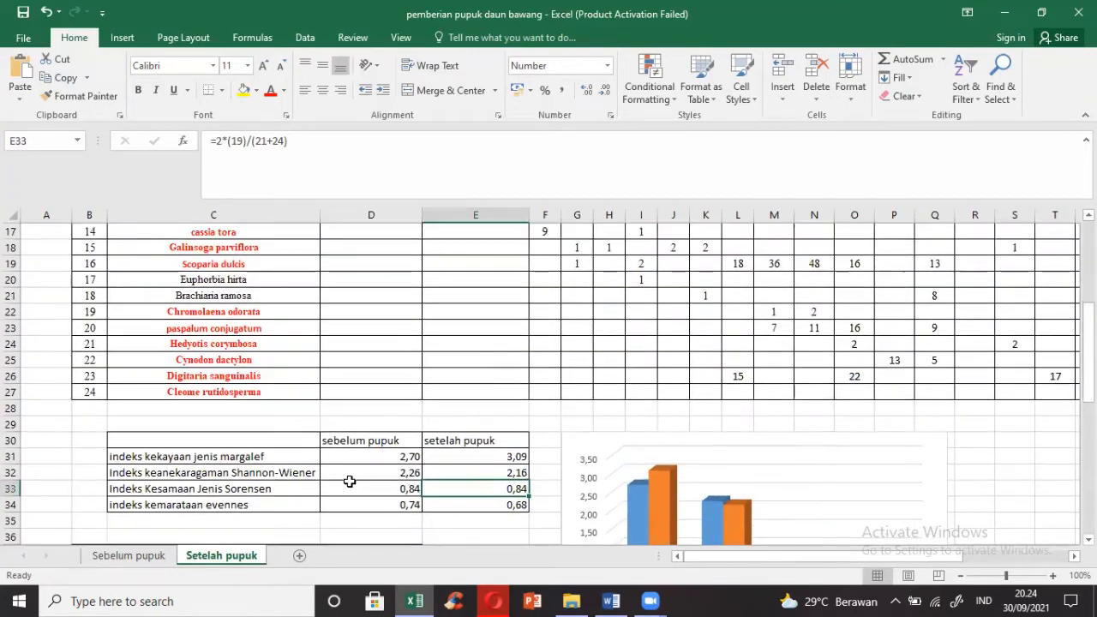
# Step: Check the after-fertilizer Margalef formula in E31 against the KM column total on the Setelah pupuk sheet
pyautogui.click(456, 456)
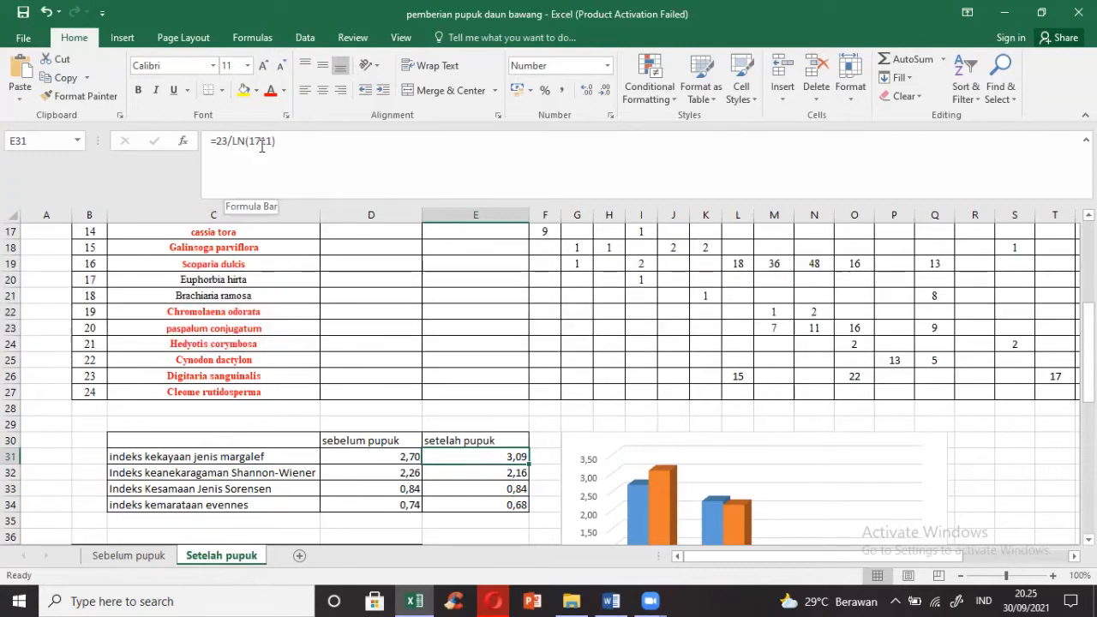
pyautogui.moveTo(716, 555); pyautogui.dragTo(795, 557)
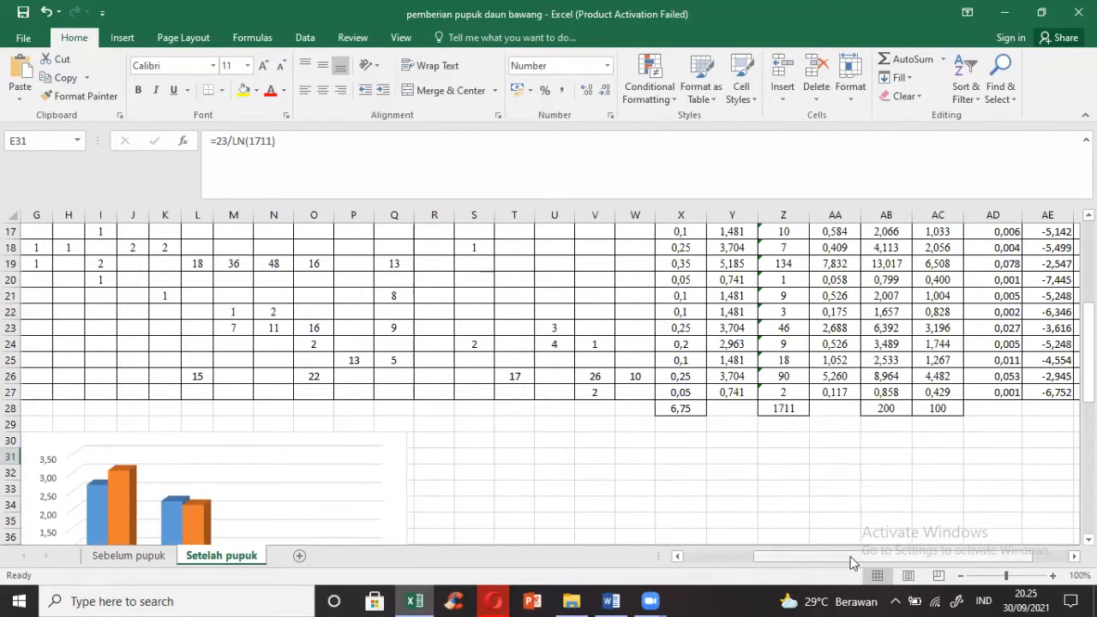
pyautogui.hscroll(-3, 850, 556)
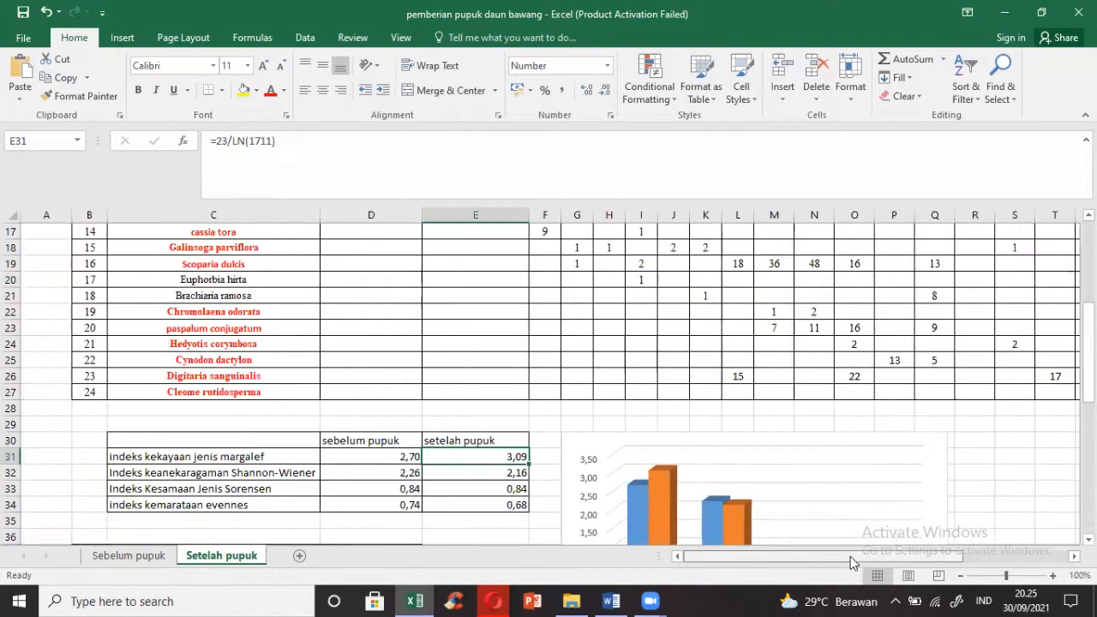
pyautogui.click(503, 460)
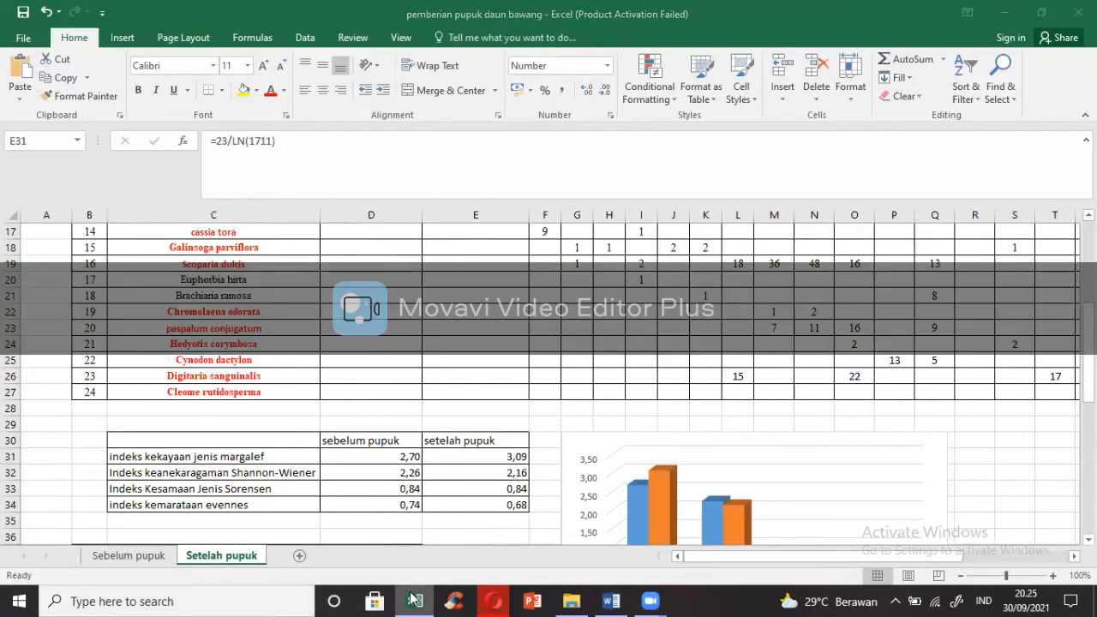
# Step: Switch to the Word document and read the Shannon-Wiener formula and criteria, along with the neighbouring Margalef, Evenness and Sorensen sections
pyautogui.click(610, 600)
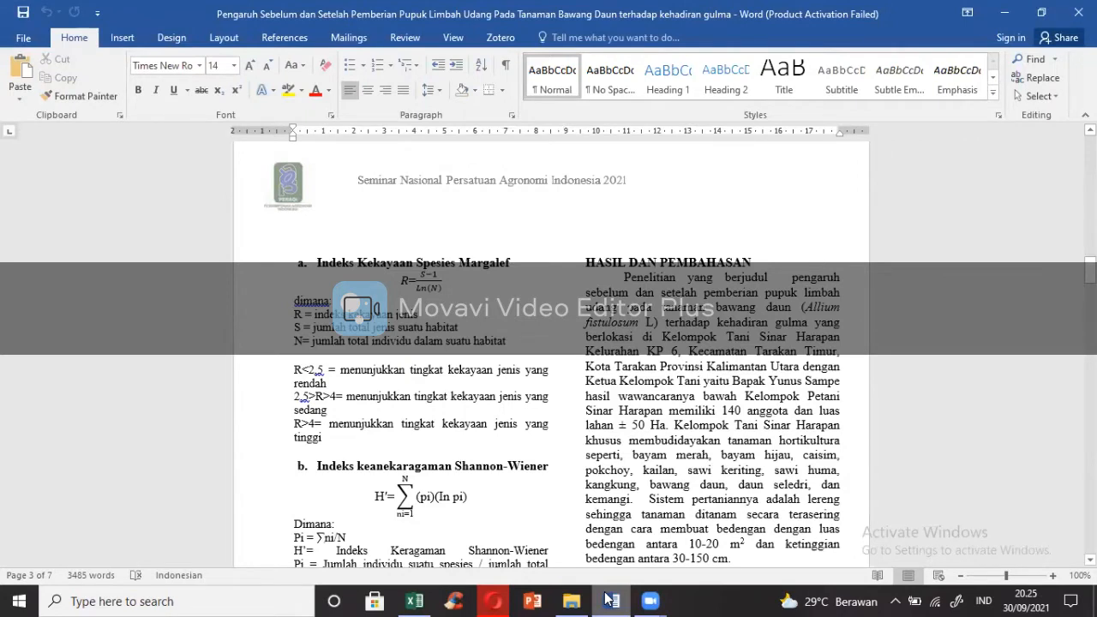
pyautogui.moveTo(1090, 269); pyautogui.dragTo(1090, 278)
pyautogui.scroll(-6, 548, 342)
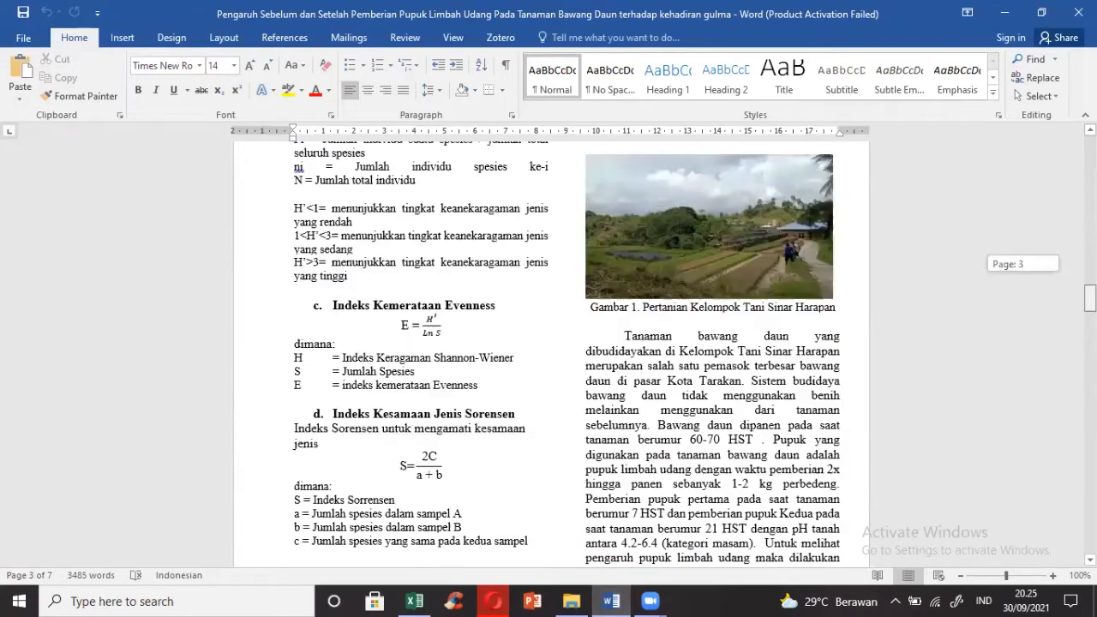
pyautogui.scroll(3, 549, 342)
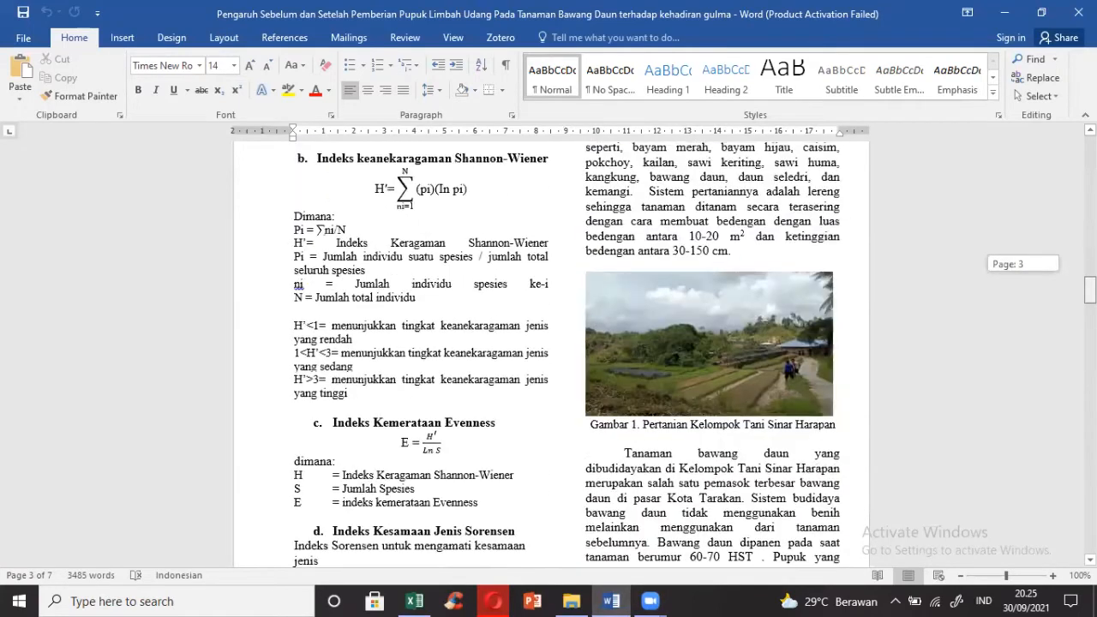
pyautogui.scroll(-3, 549, 343)
pyautogui.scroll(5, 549, 343)
pyautogui.scroll(4, 566, 352)
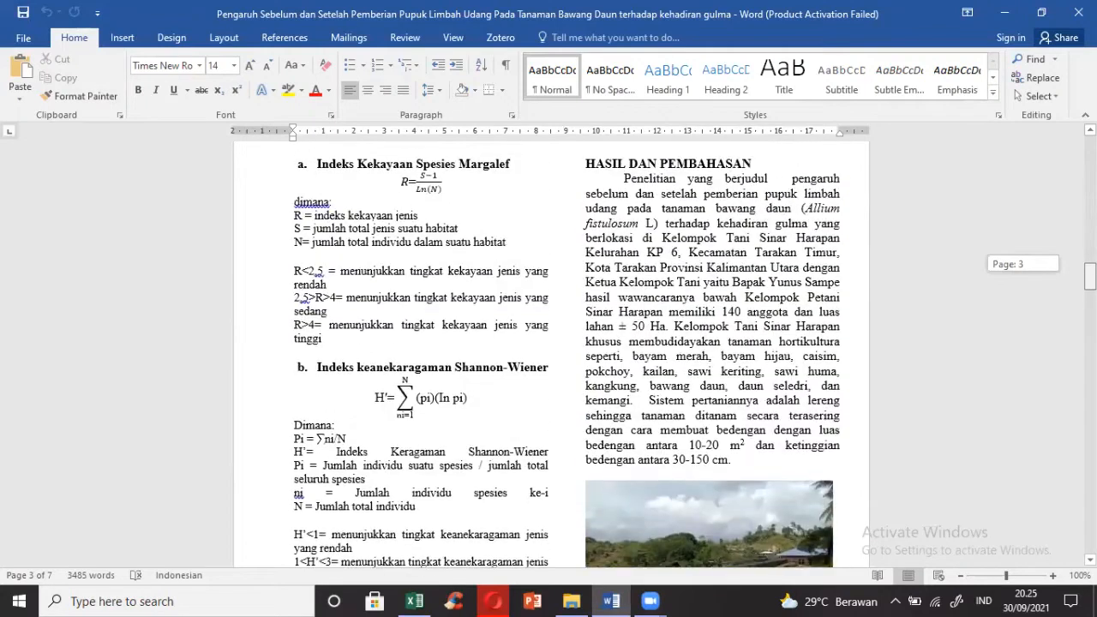
pyautogui.scroll(-2, 566, 352)
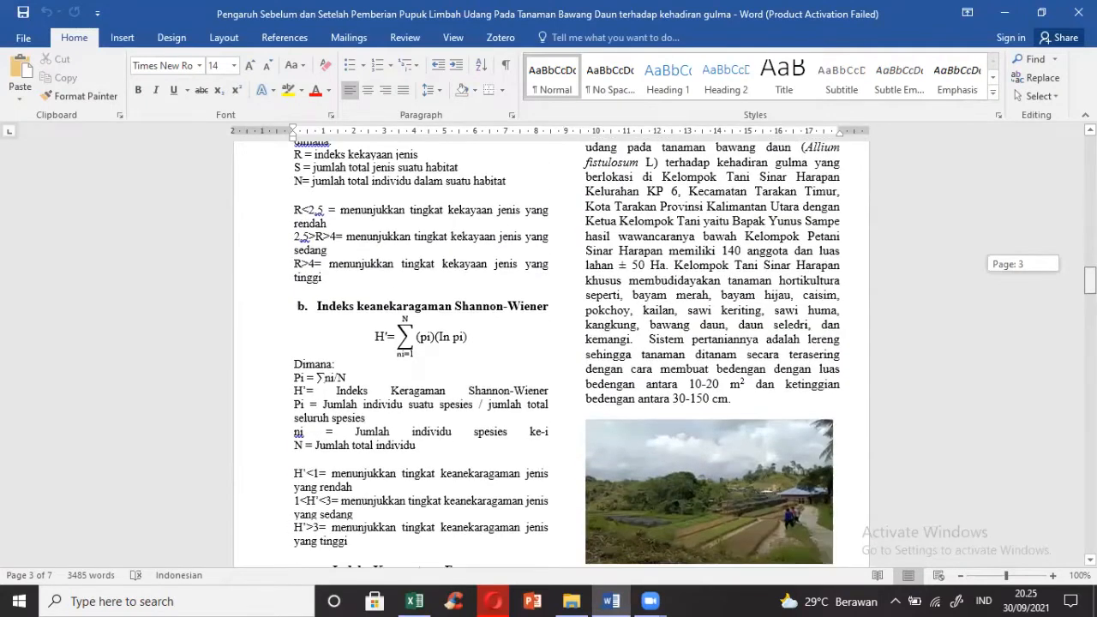
pyautogui.scroll(-7, 549, 343)
pyautogui.scroll(4, 548, 343)
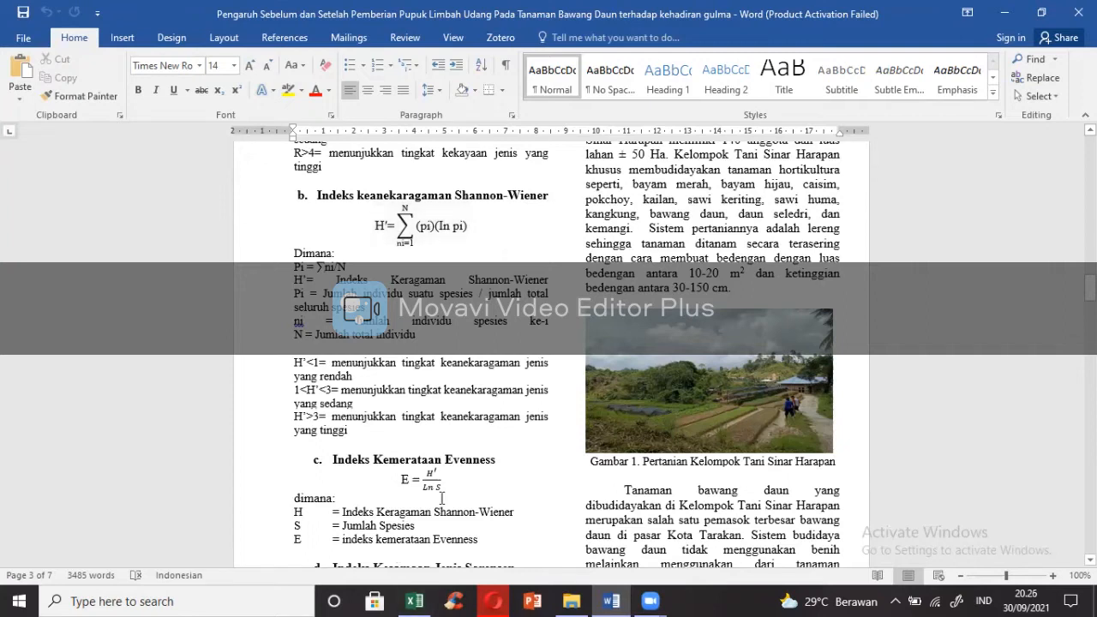
# Step: Return to Excel and trace the Shannon-Wiener reference in D31 of the Sebelum pupuk sheet to the pi, lnpi and pi*lnpi columns
pyautogui.click(426, 597)
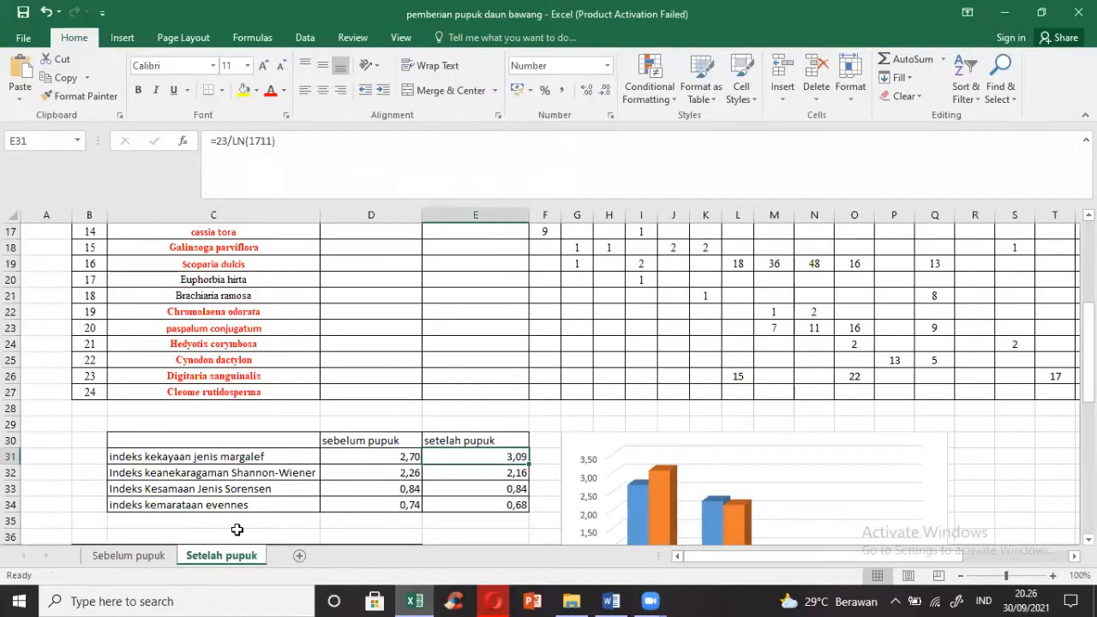
pyautogui.click(137, 558)
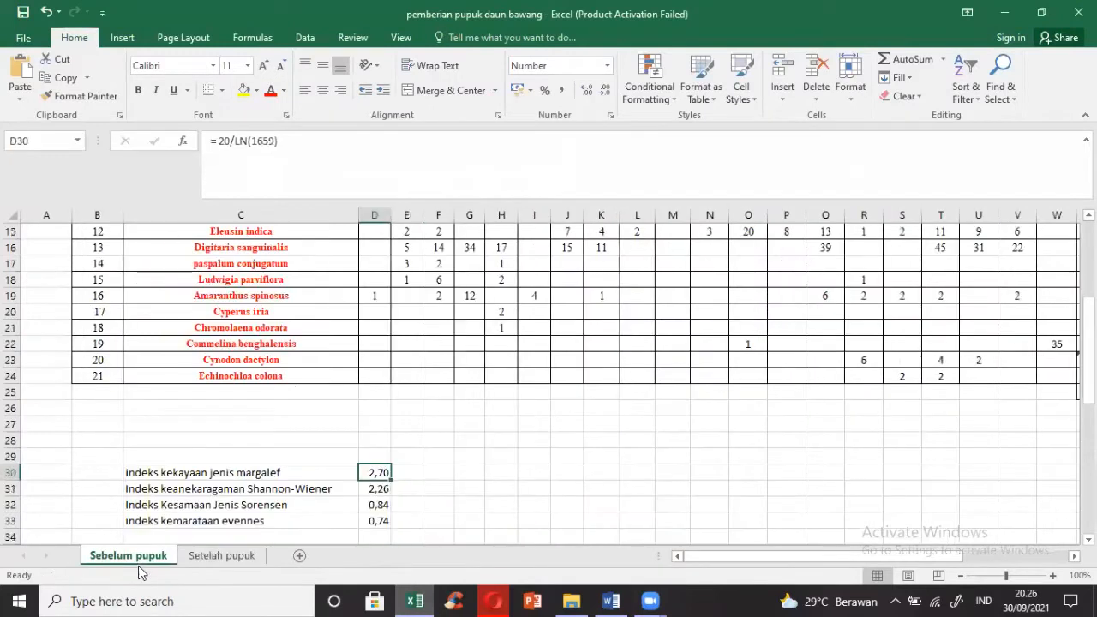
pyautogui.click(375, 494)
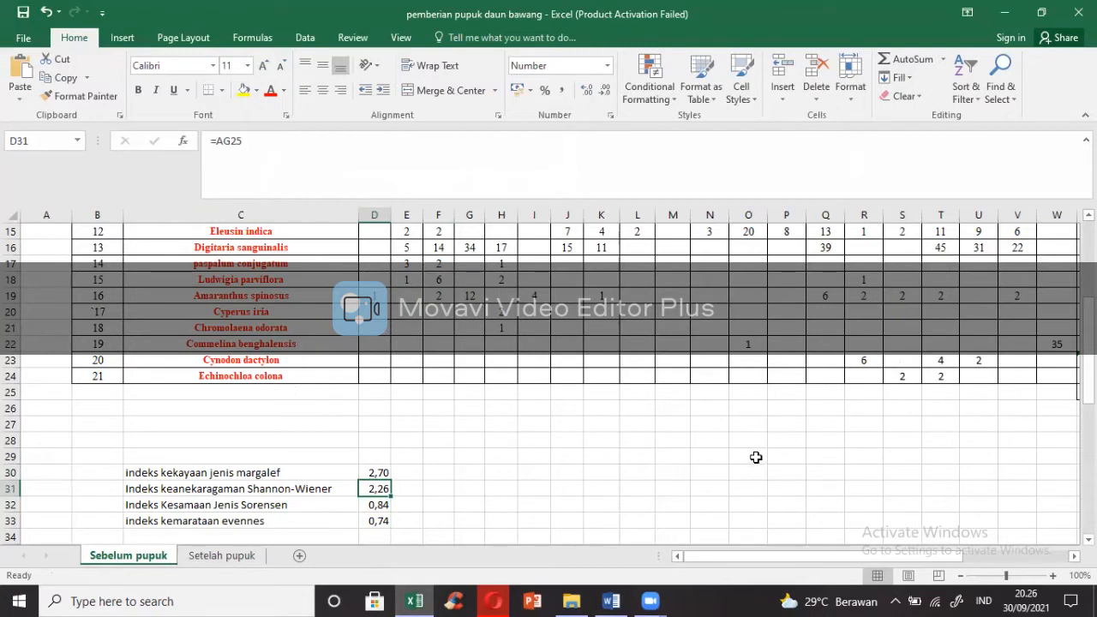
pyautogui.moveTo(1089, 368); pyautogui.dragTo(1086, 293)
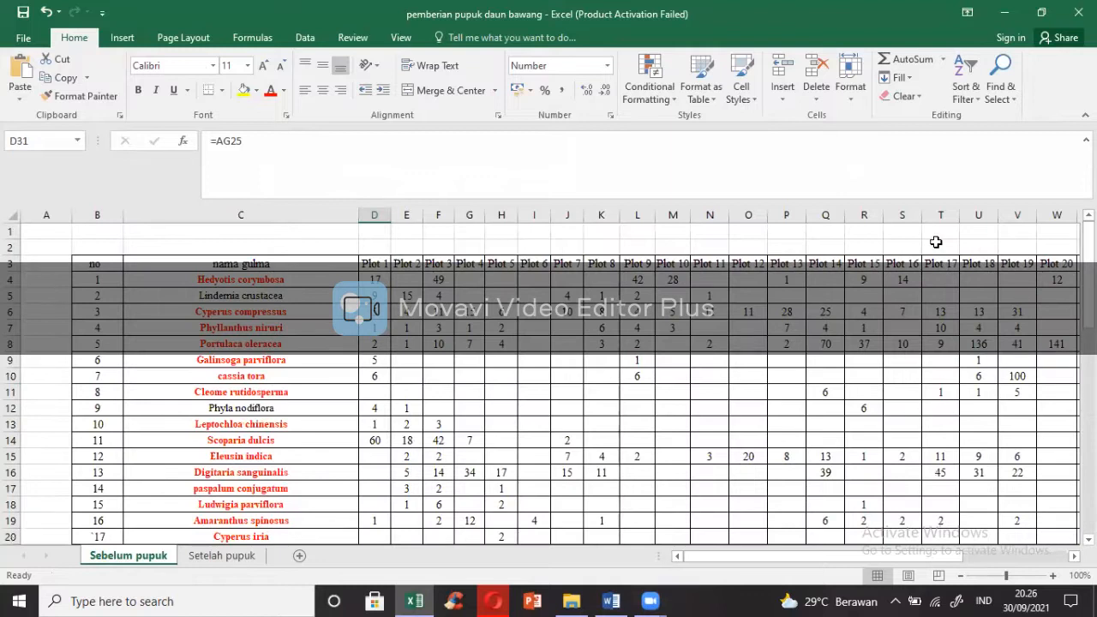
pyautogui.moveTo(936, 557); pyautogui.dragTo(1027, 557)
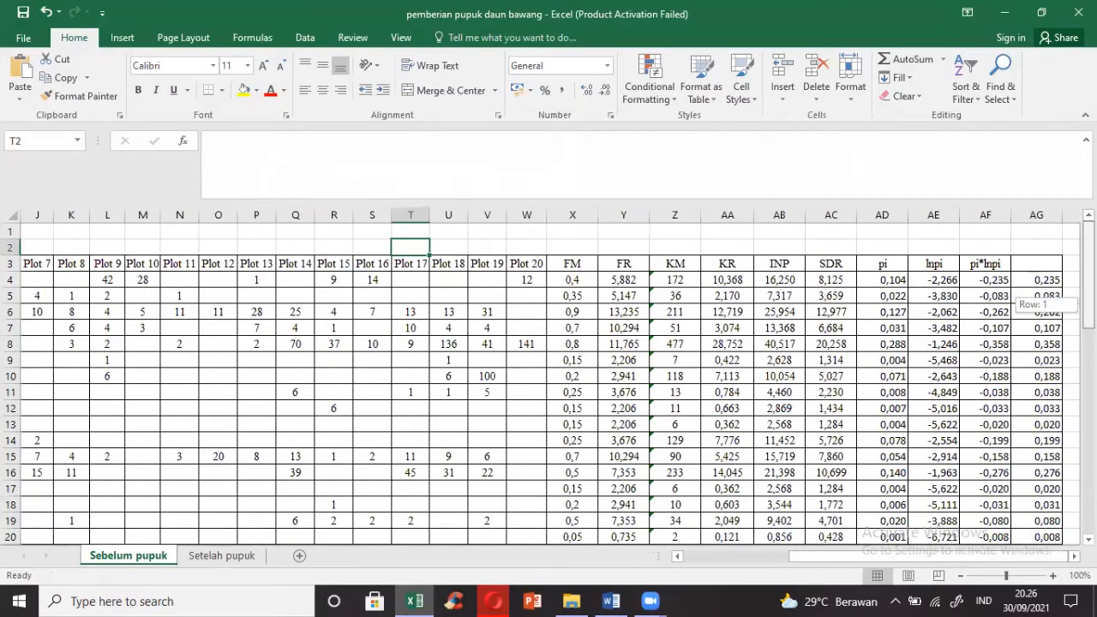
pyautogui.scroll(-3, 1050, 461)
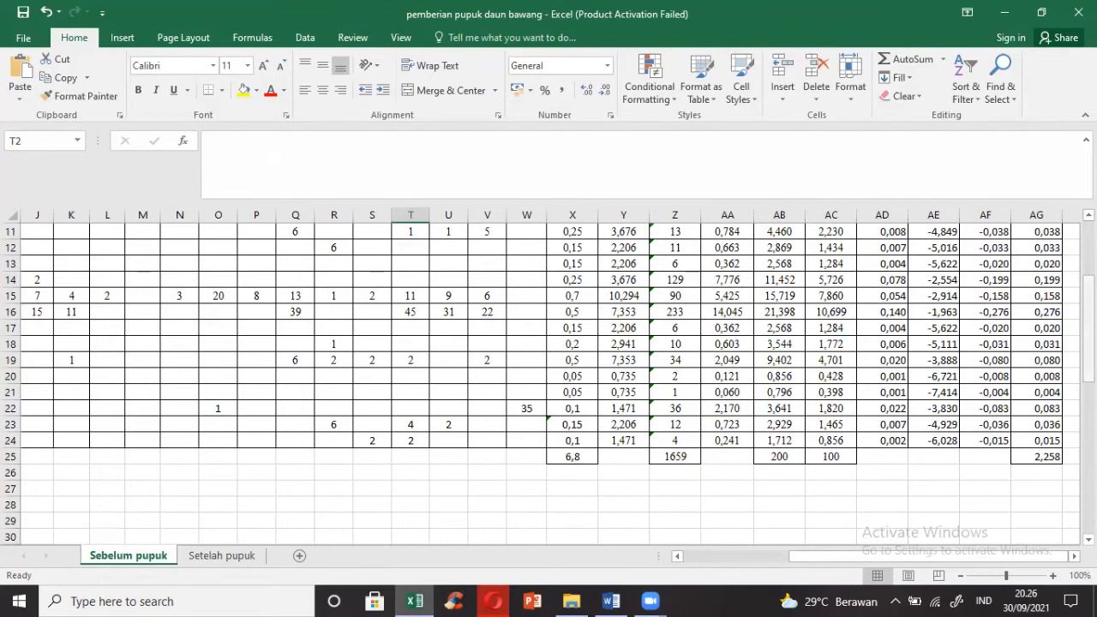
pyautogui.scroll(3, 1050, 343)
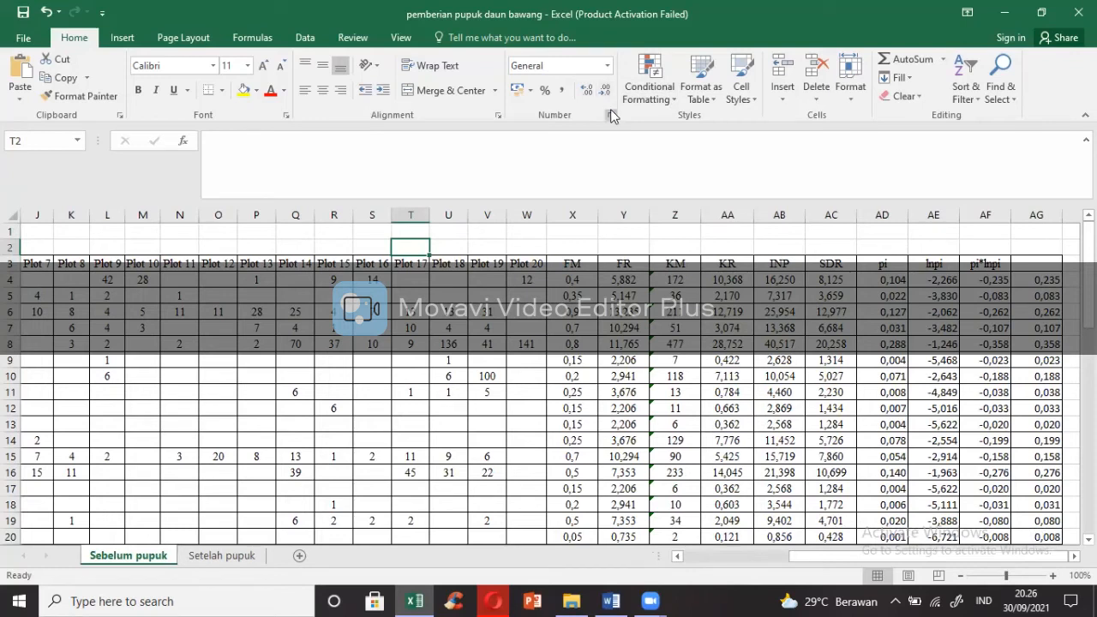
# Step: Try reducing the pi value in AD4 to two decimal places, and undo the format change
pyautogui.click(828, 245)
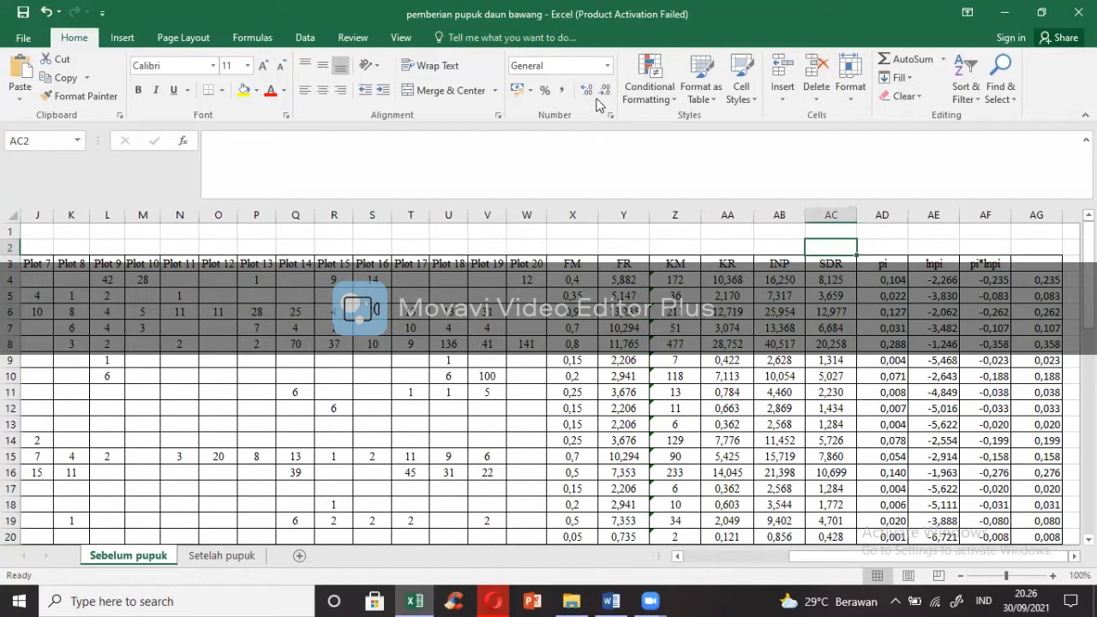
pyautogui.click(882, 280)
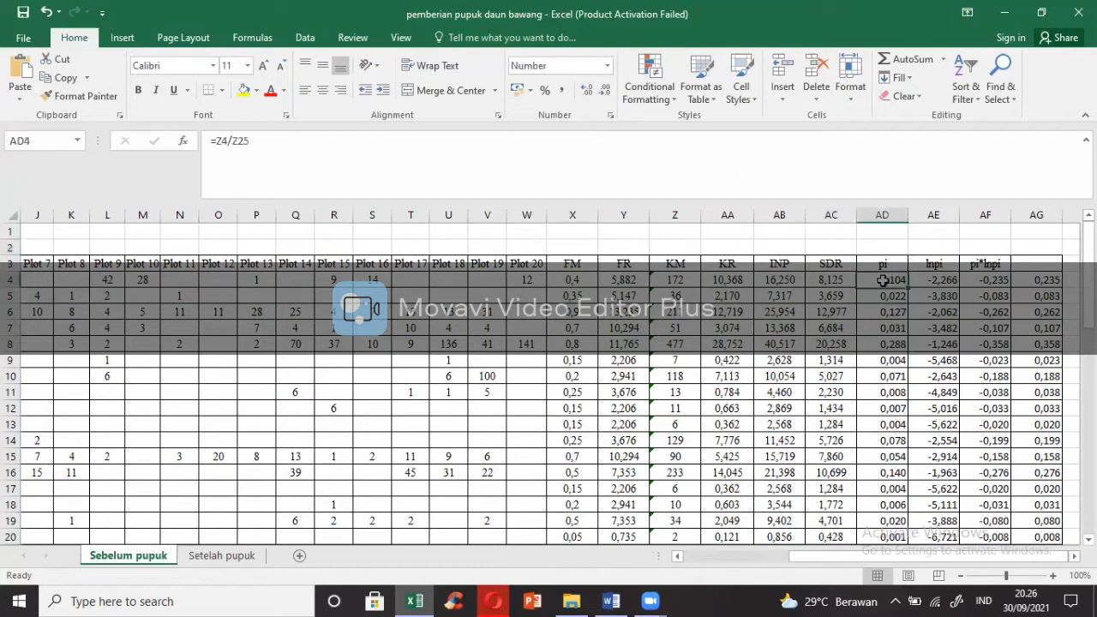
pyautogui.click(604, 91)
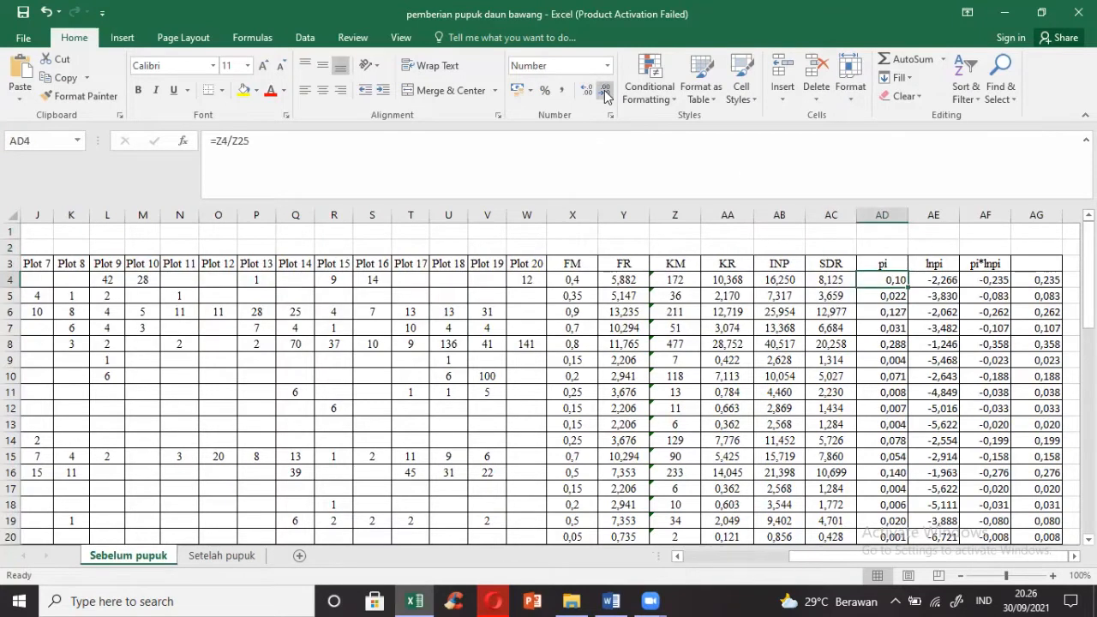
pyautogui.click(47, 12)
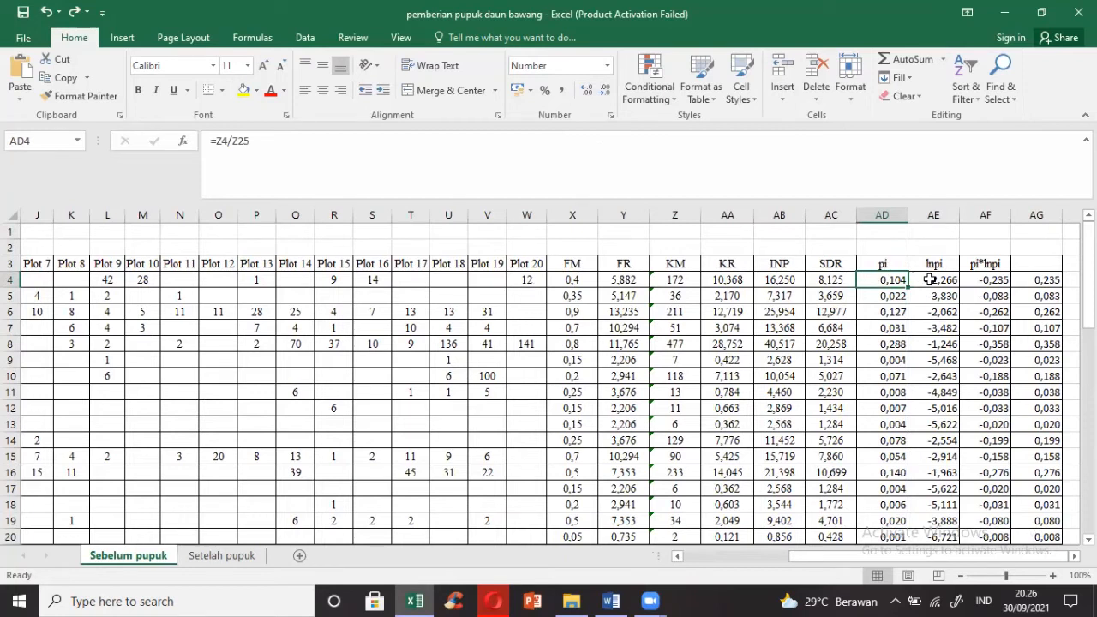
# Step: Review the pi definition in the Word document, and check in Excel how Z4 sums the first species' counts across all plots
pyautogui.click(609, 601)
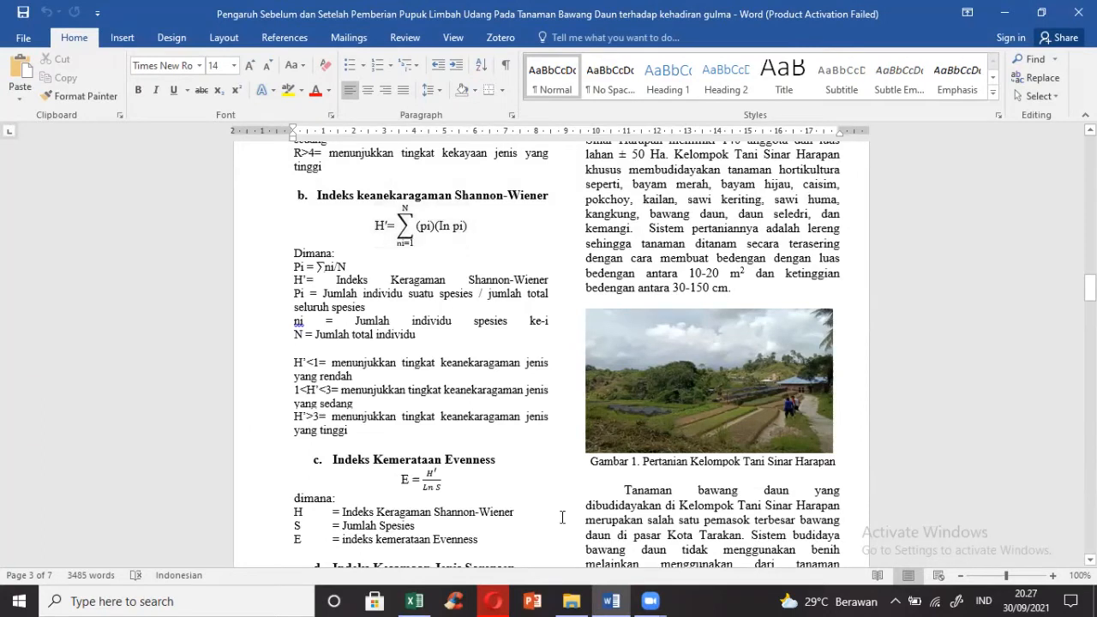
pyautogui.click(609, 600)
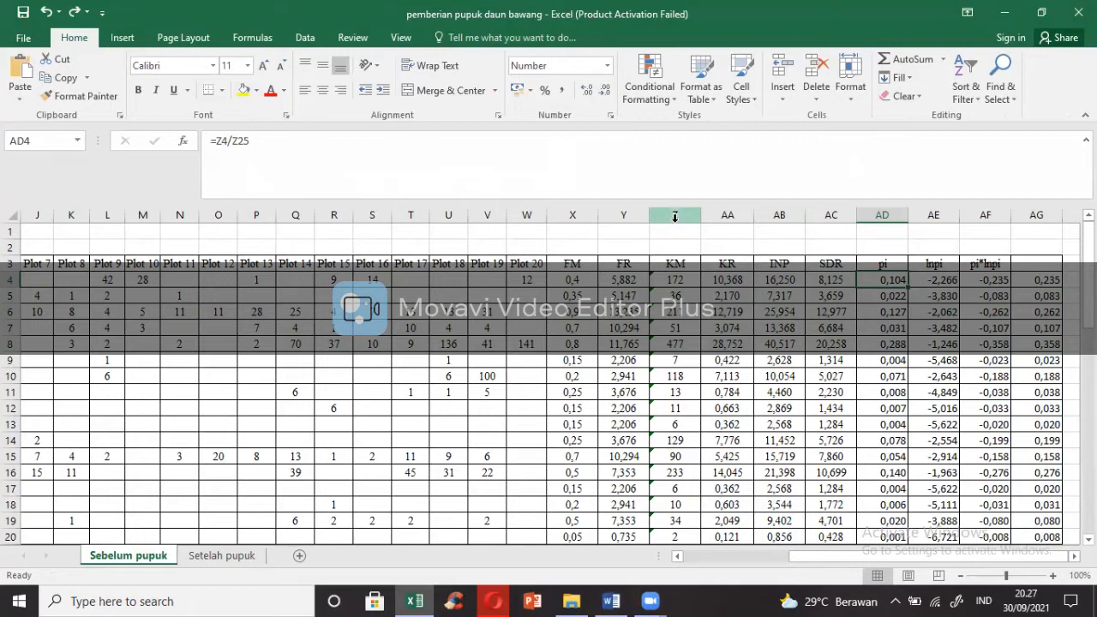
pyautogui.click(687, 279)
pyautogui.moveTo(880, 556); pyautogui.dragTo(672, 556)
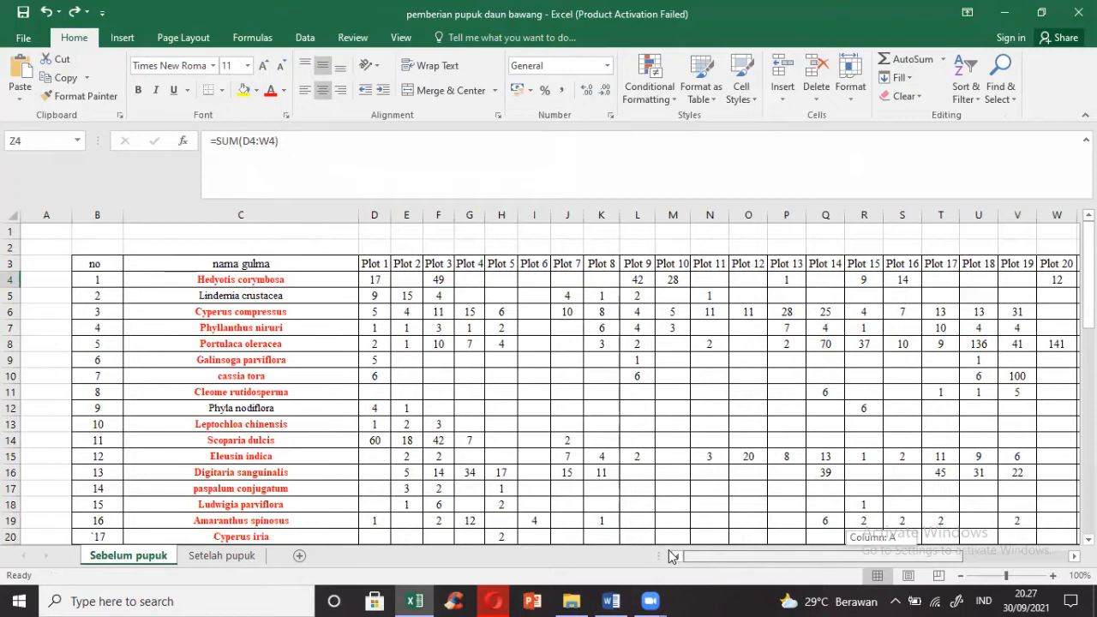
pyautogui.moveTo(706, 548); pyautogui.dragTo(799, 558)
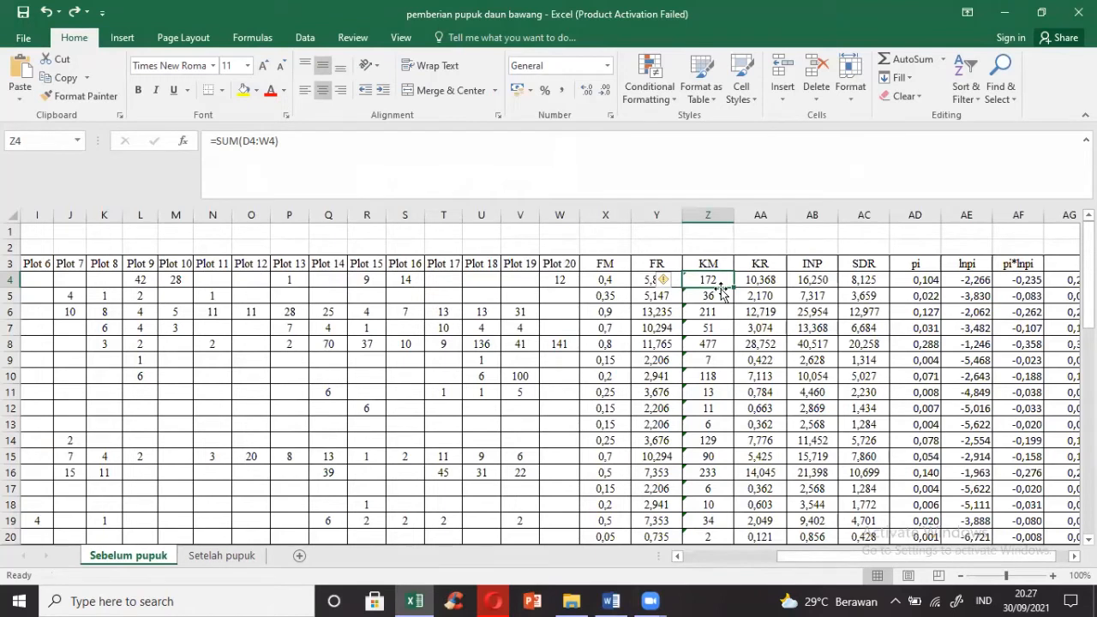
# Step: Trace the pi formula in AD4 to the KM total in column Z, row 25
pyautogui.click(914, 281)
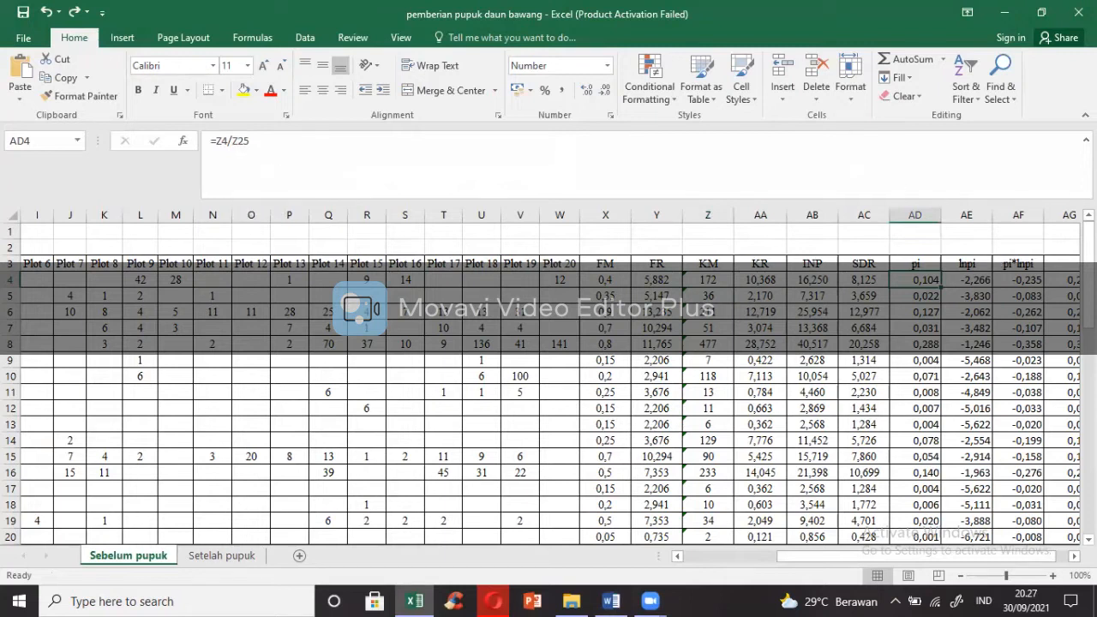
pyautogui.moveTo(1089, 280); pyautogui.dragTo(1089, 382)
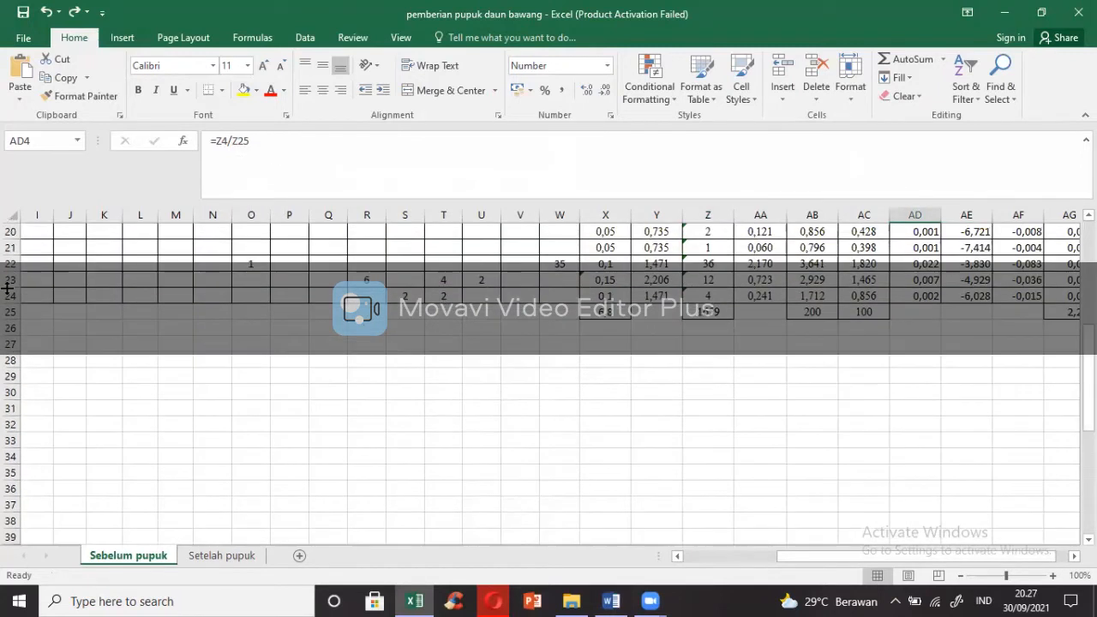
pyautogui.click(708, 215)
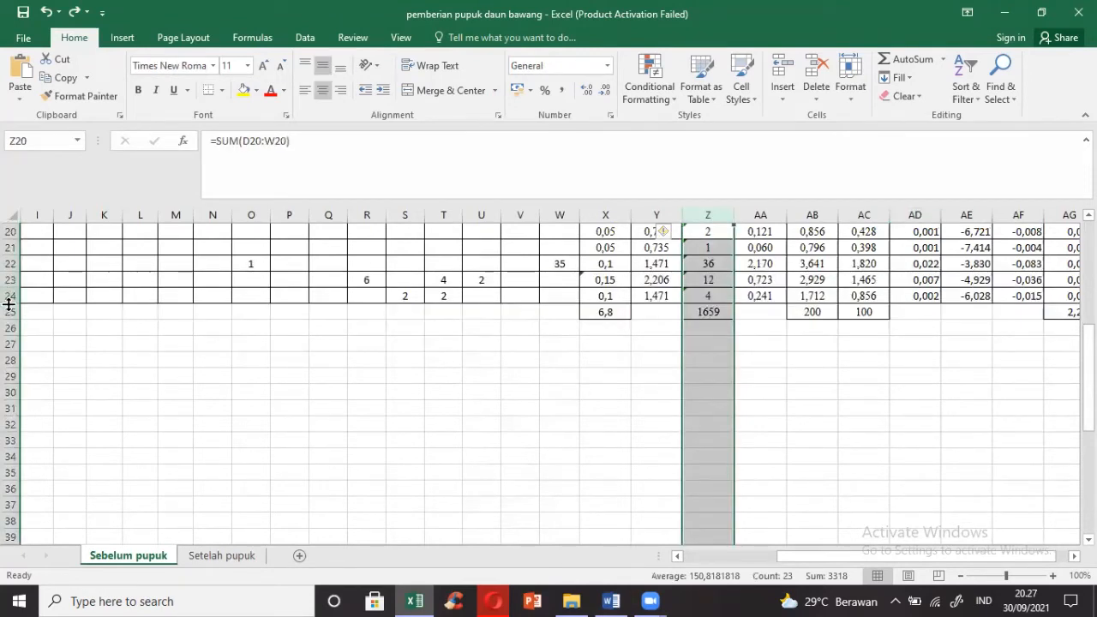
pyautogui.click(10, 312)
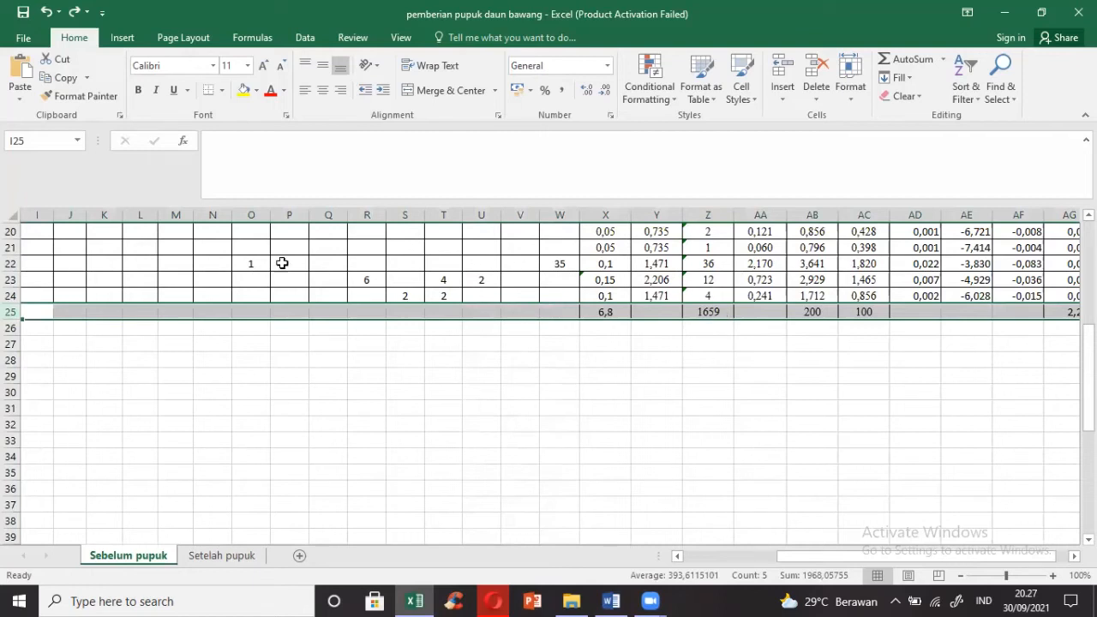
pyautogui.scroll(6, 600, 386)
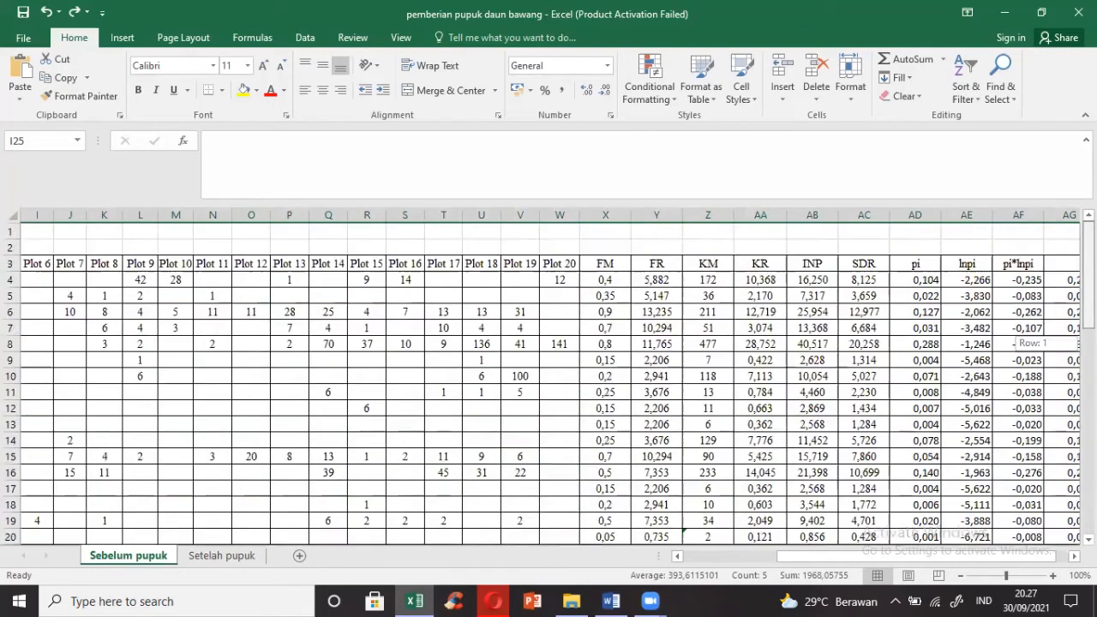
# Step: Step through the pi formulas from AD4 to AD12 to compare how each species' KM is divided by the total in Z25
pyautogui.click(900, 279)
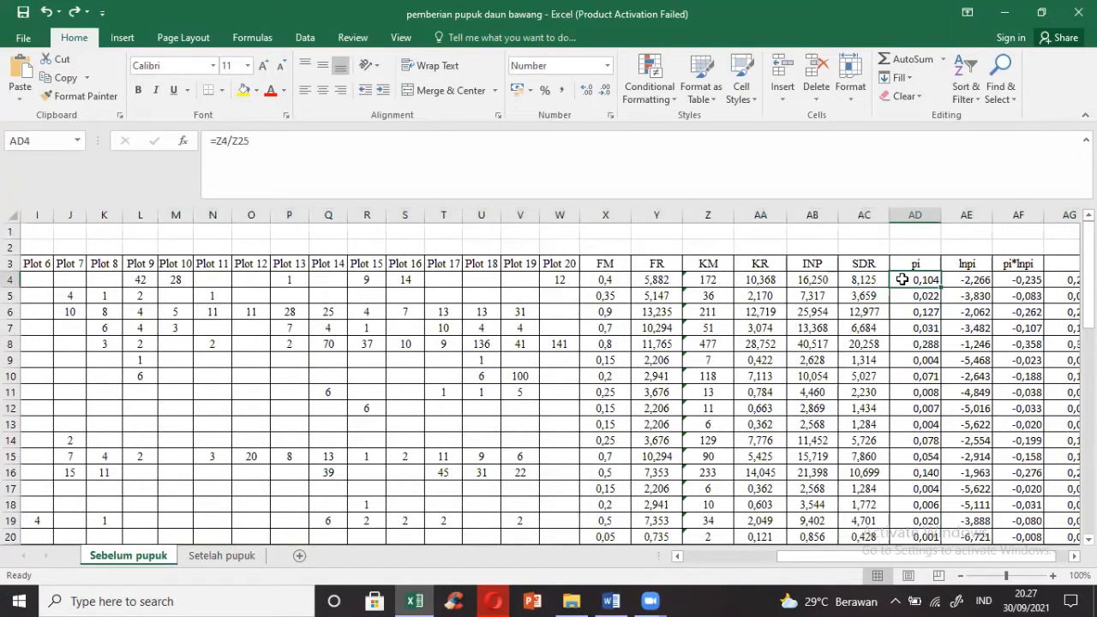
pyautogui.press('Down')
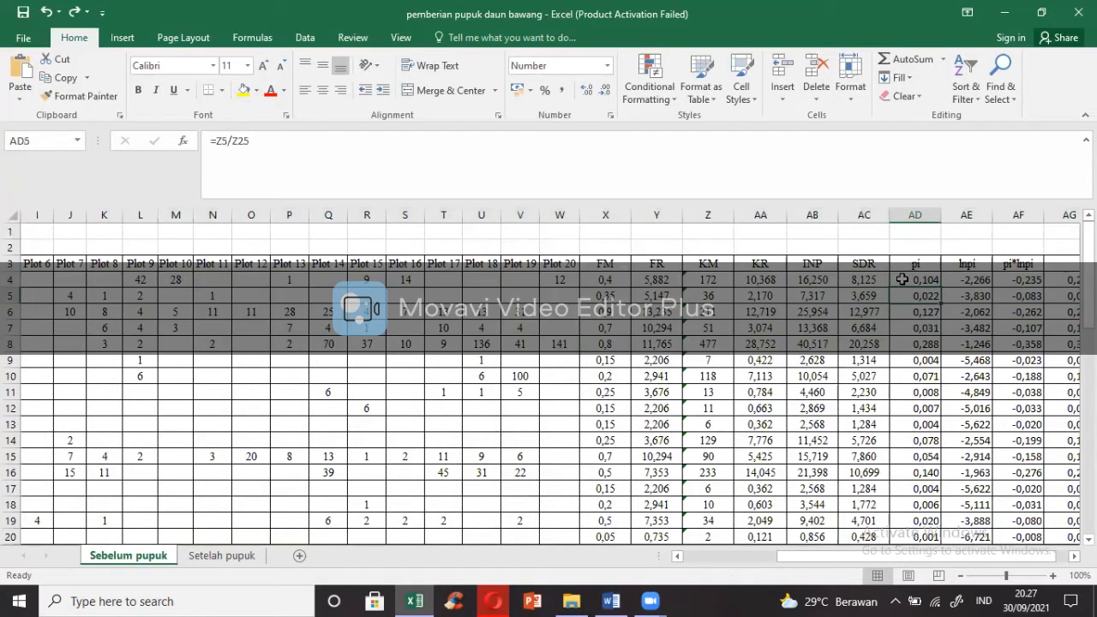
pyautogui.press('Down')
pyautogui.press('Down')
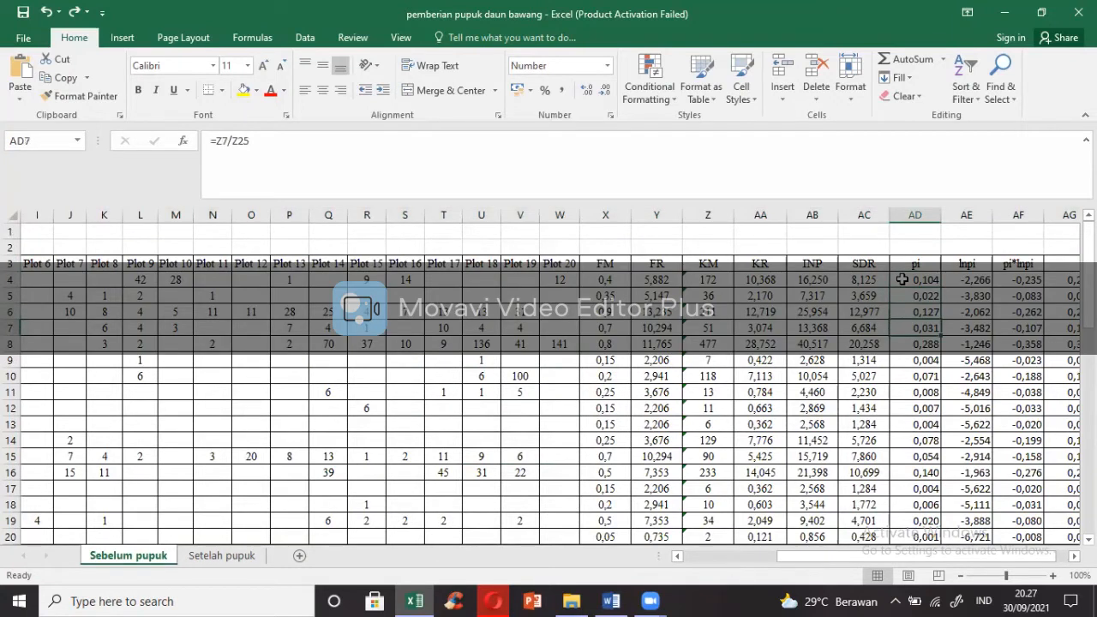
pyautogui.press('Down')
pyautogui.press('Down')
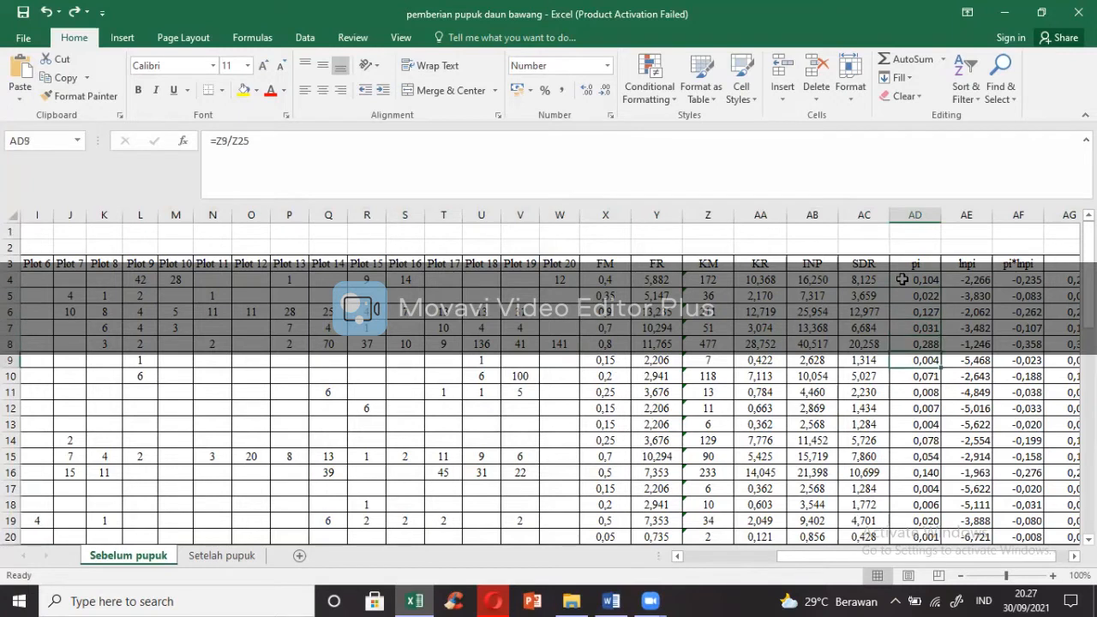
pyautogui.press('Down')
pyautogui.press('Down')
pyautogui.press('Down')
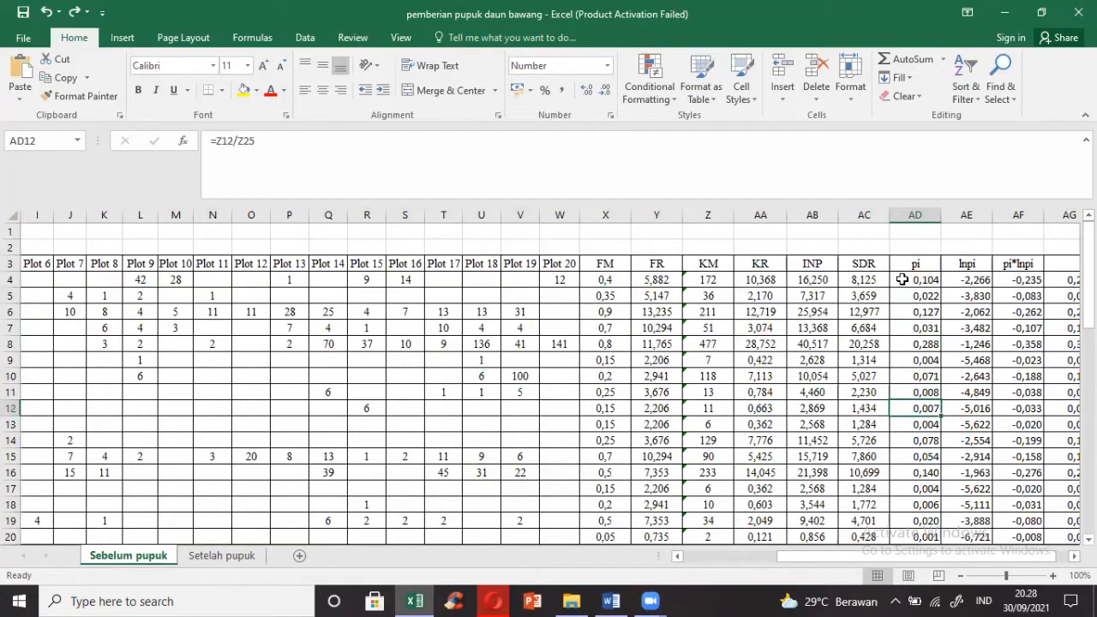
# Step: Step through the remaining pi formulas from AD13 to AD24 to check that each species' KM is divided by Z25
pyautogui.press('Down')
pyautogui.press('Down')
pyautogui.press('Down')
pyautogui.press('Down')
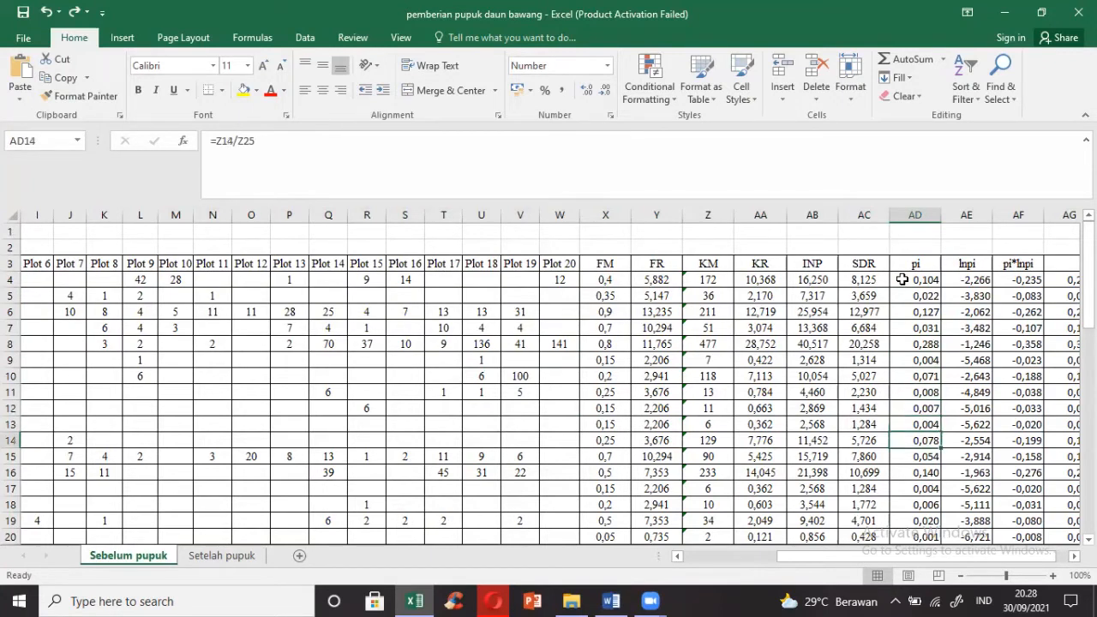
pyautogui.press('Down')
pyautogui.press('Down')
pyautogui.press('Down')
pyautogui.press('Down')
pyautogui.press('Down')
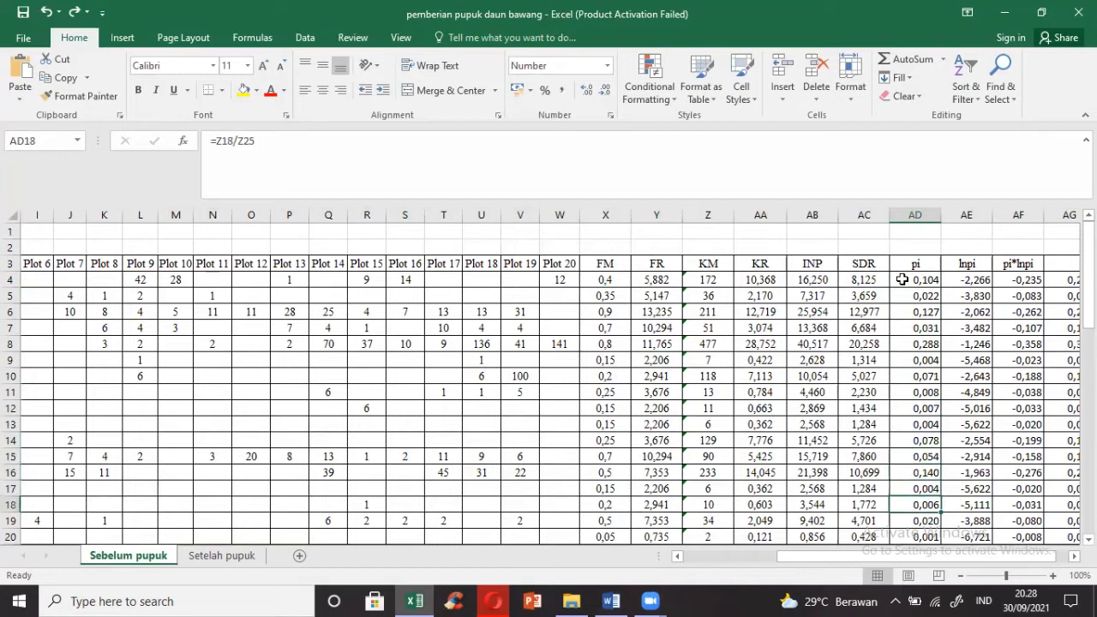
pyautogui.press('Down')
pyautogui.press('Down')
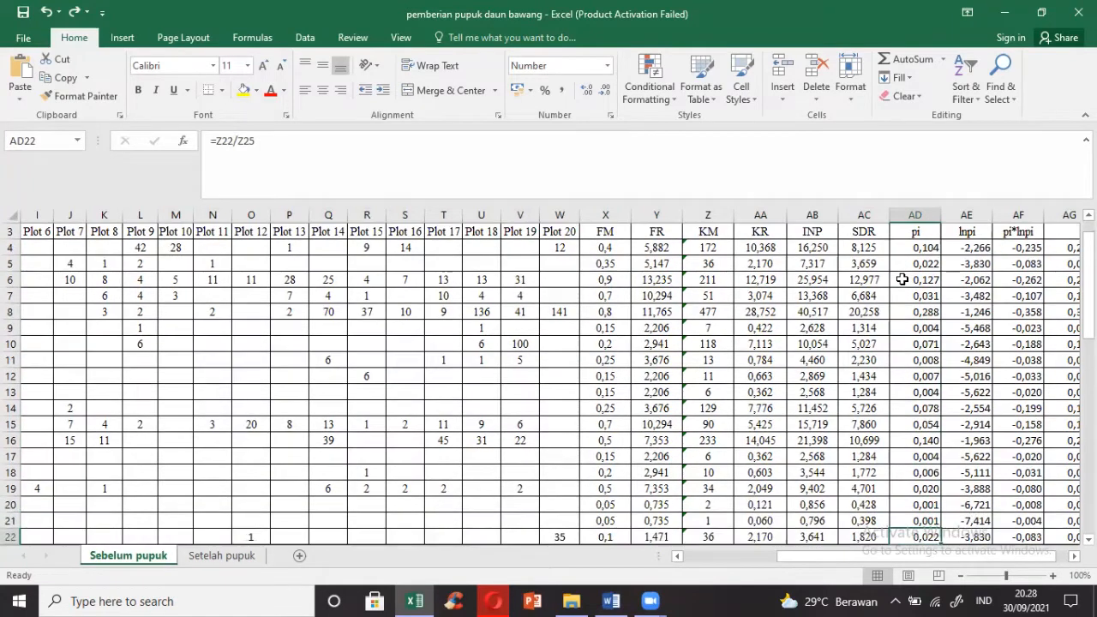
pyautogui.press('Down')
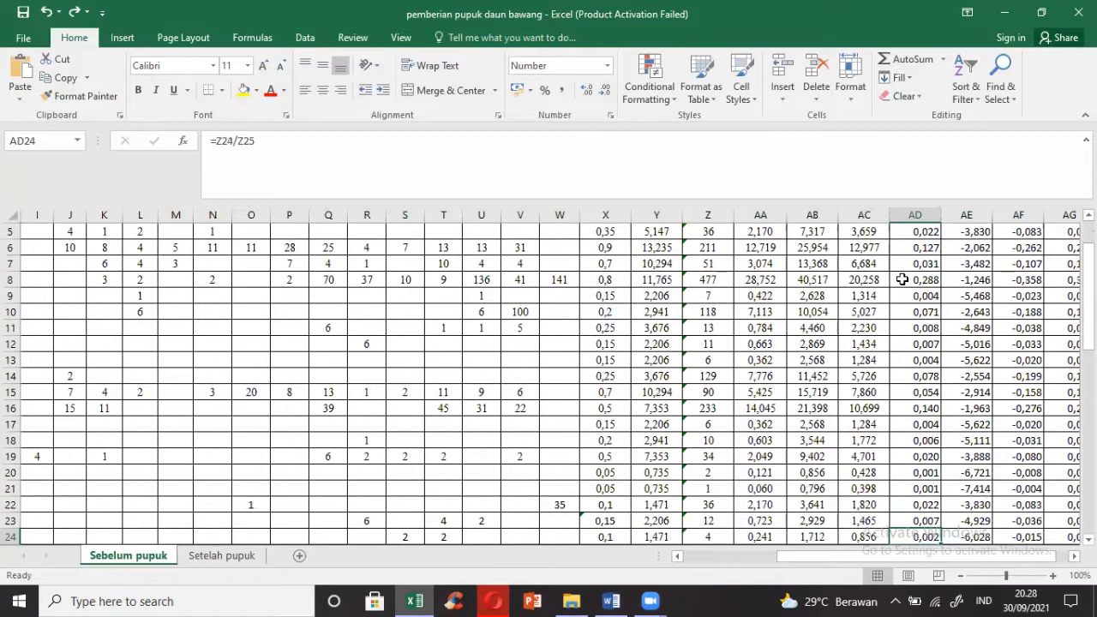
pyautogui.press('Down')
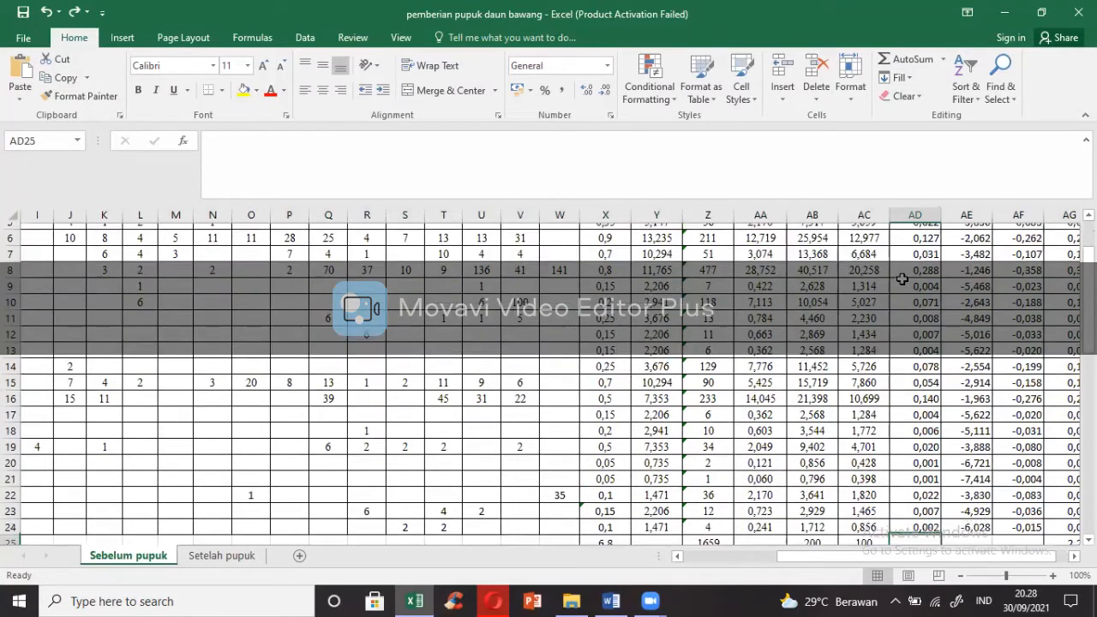
# Step: Return to the first species' pi formula in AD4 and check the column totals in row 25 against it
pyautogui.press('Up')
pyautogui.press('Up')
pyautogui.press('Up')
pyautogui.press('Up')
pyautogui.press('Up')
pyautogui.press('Up')
pyautogui.press('Up')
pyautogui.press('Up')
pyautogui.press('Up')
pyautogui.press('Up')
pyautogui.press('Up')
pyautogui.press('Up')
pyautogui.press('Up')
pyautogui.press('Up')
pyautogui.press('Up')
pyautogui.press('Up')
pyautogui.press('Up')
pyautogui.press('Up')
pyautogui.press('Up')
pyautogui.press('Up')
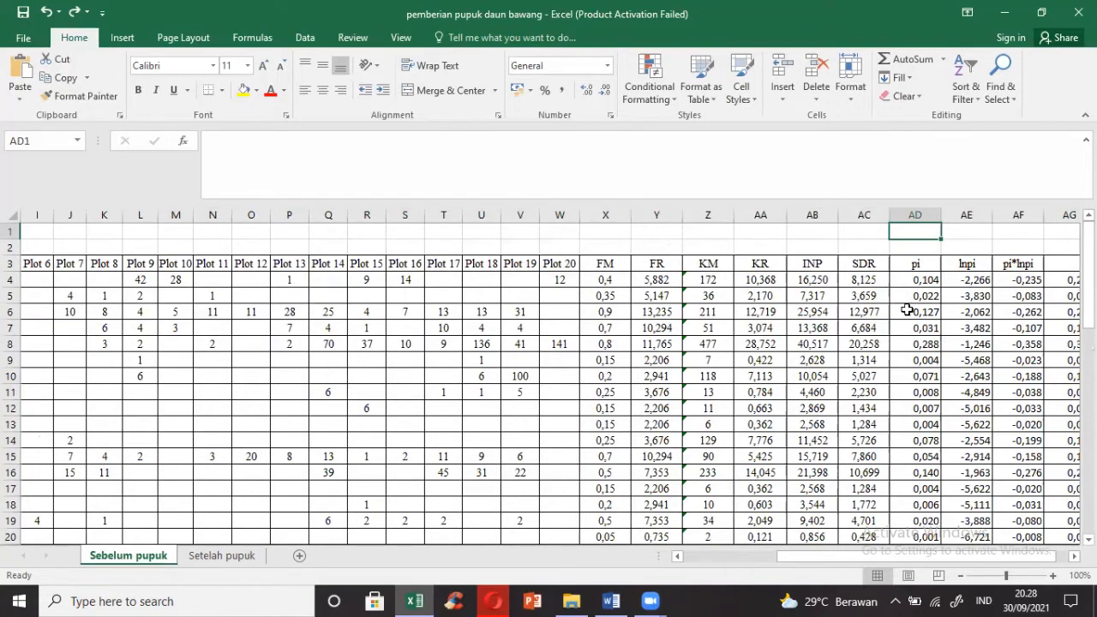
pyautogui.click(909, 281)
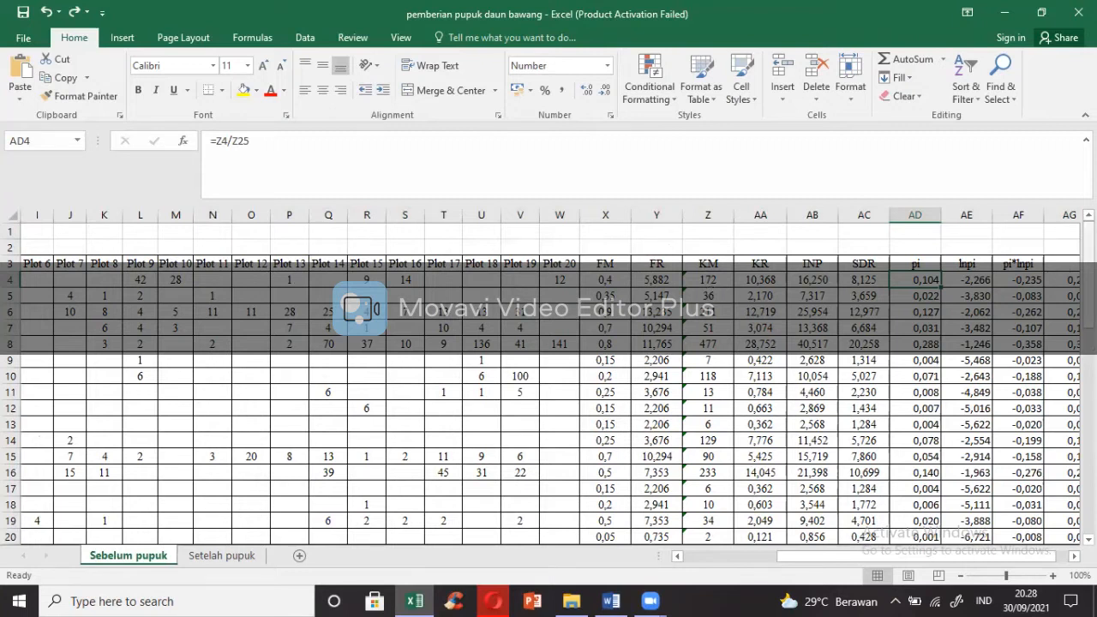
pyautogui.moveTo(1089, 249); pyautogui.dragTo(1088, 283)
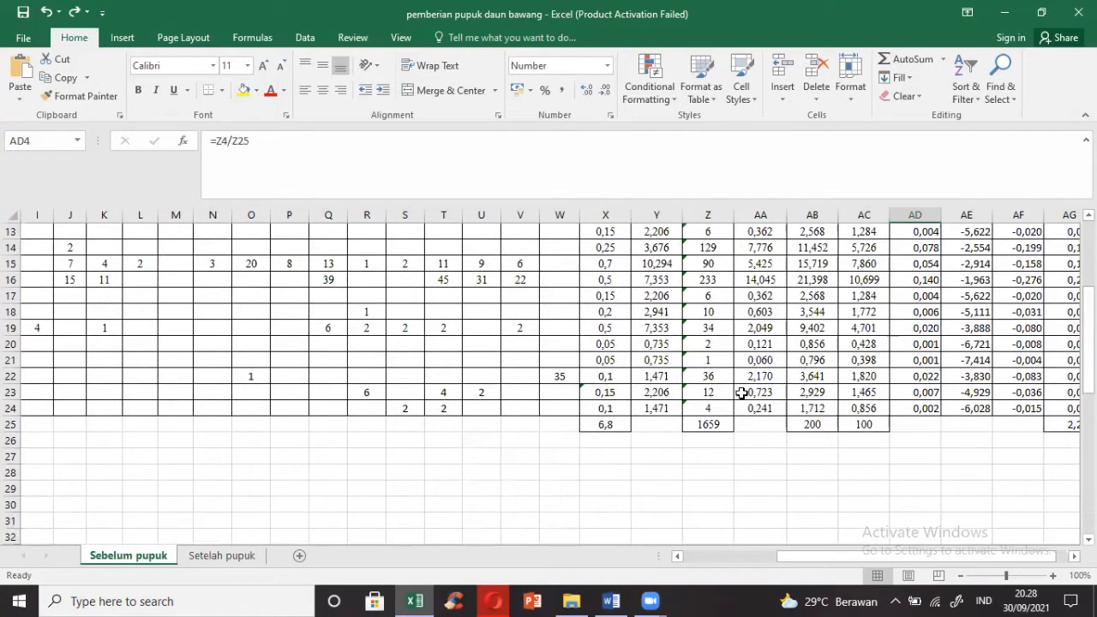
pyautogui.scroll(4, 971, 280)
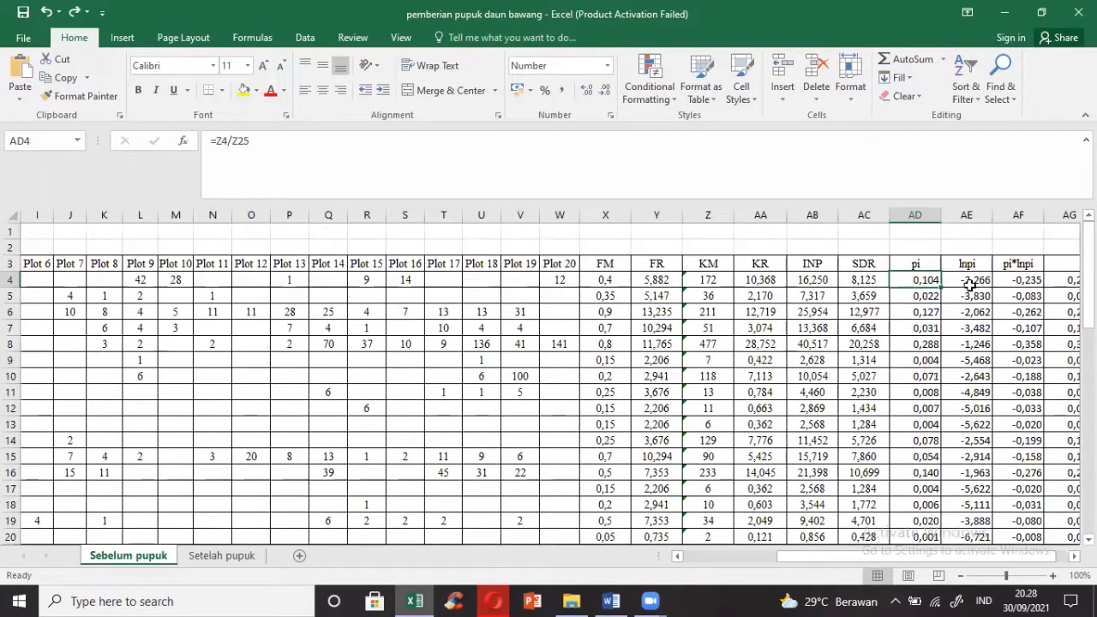
# Step: Try removing the parentheses around AD4 in the LN formula in AE4, and undo the change
pyautogui.click(971, 280)
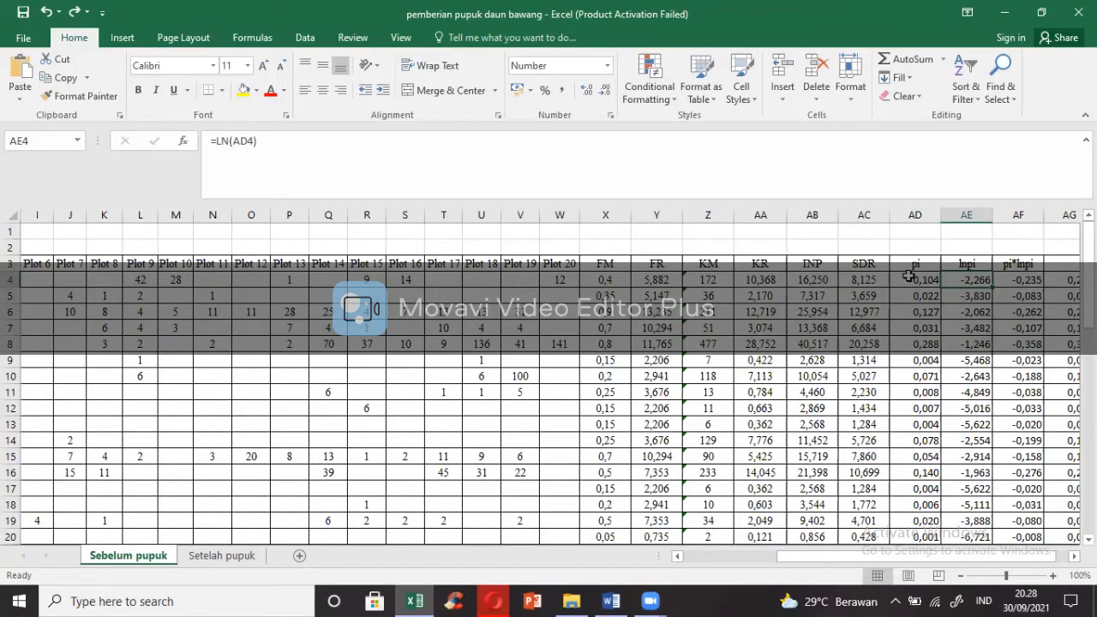
pyautogui.click(236, 141)
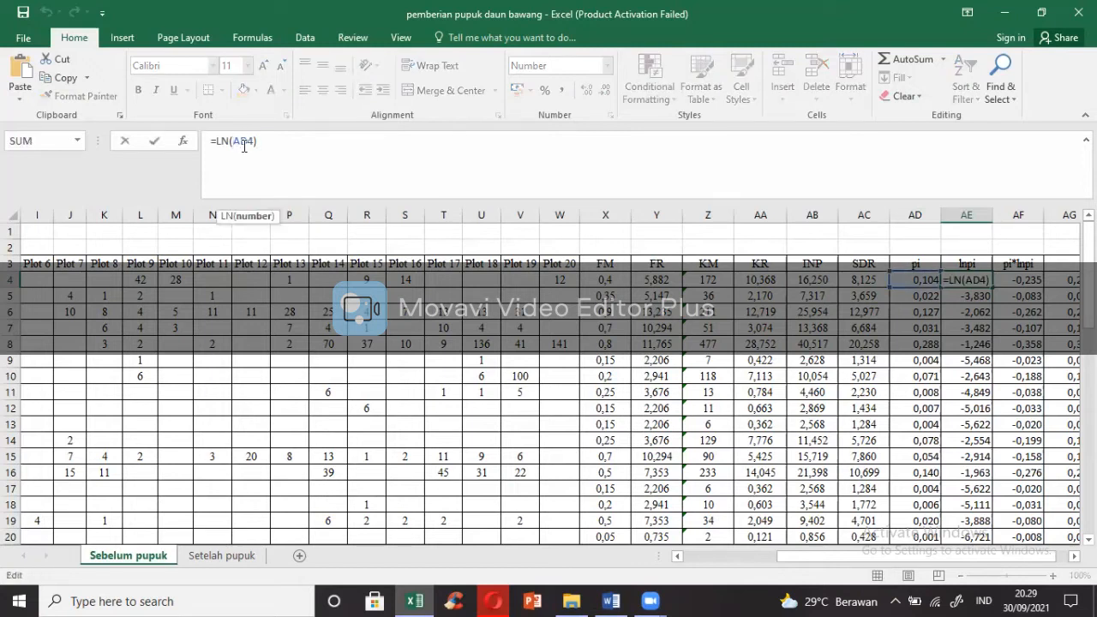
pyautogui.press('BackSpace')
pyautogui.click(261, 146)
pyautogui.press('BackSpace')
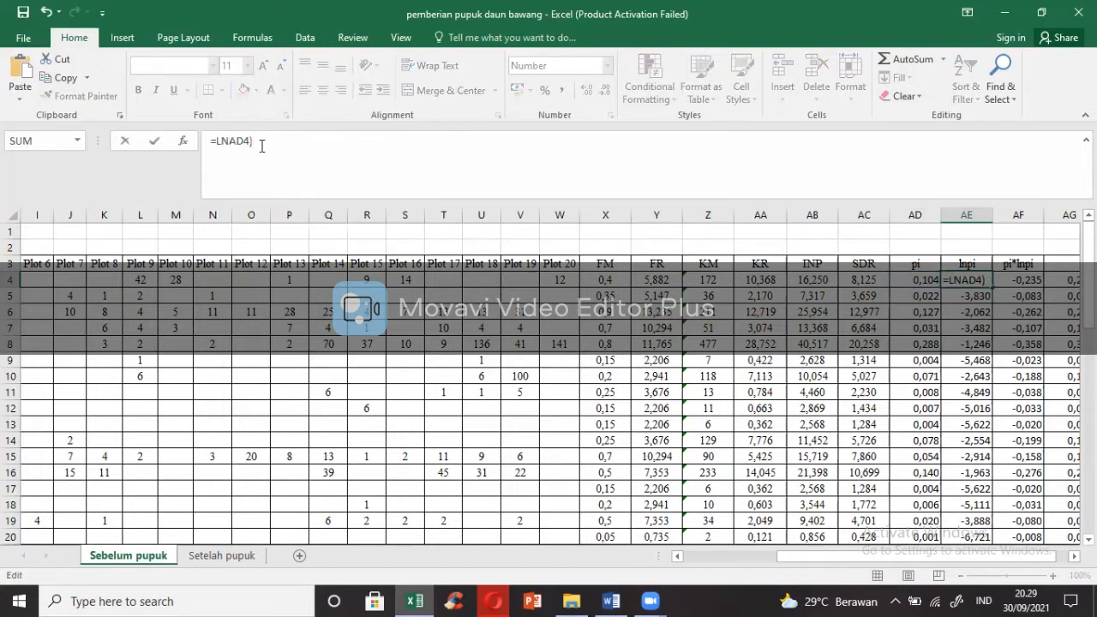
pyautogui.click(512, 326)
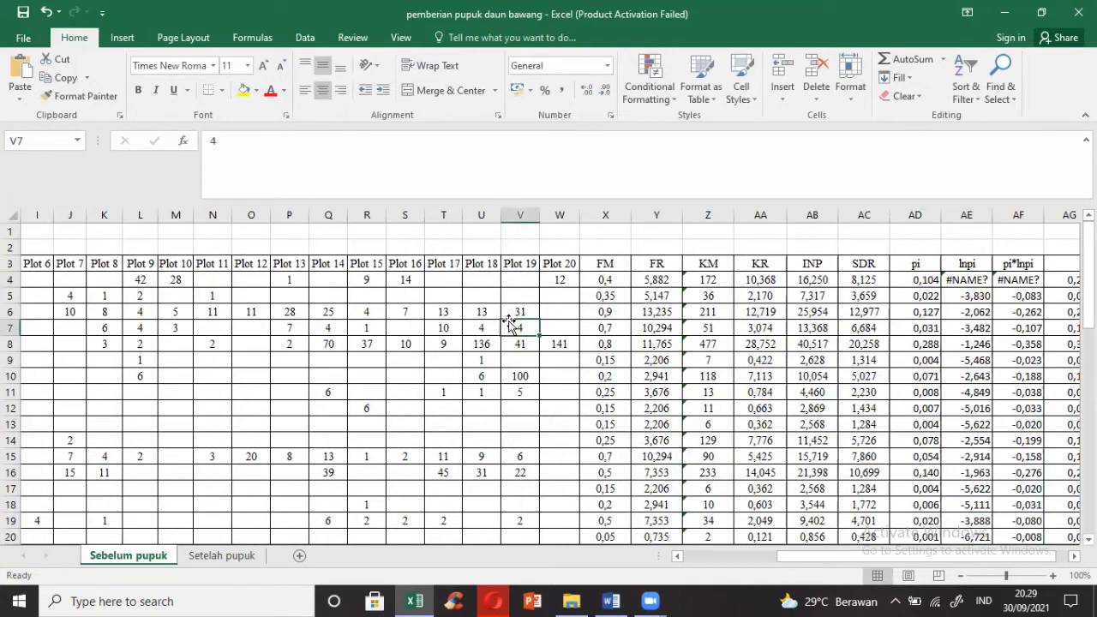
pyautogui.click(951, 279)
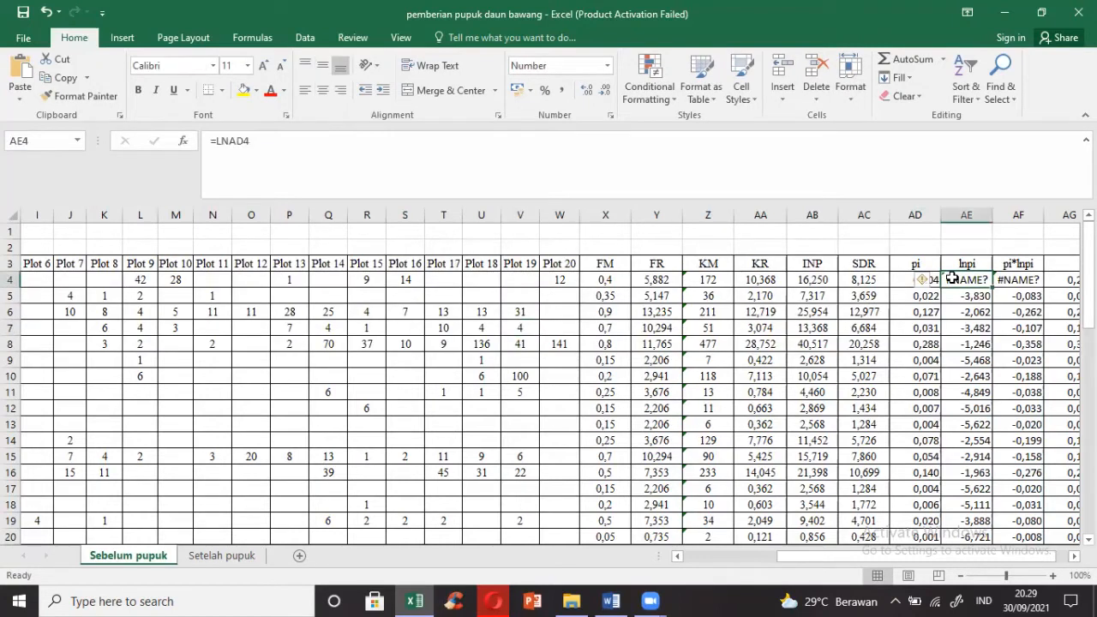
pyautogui.click(46, 12)
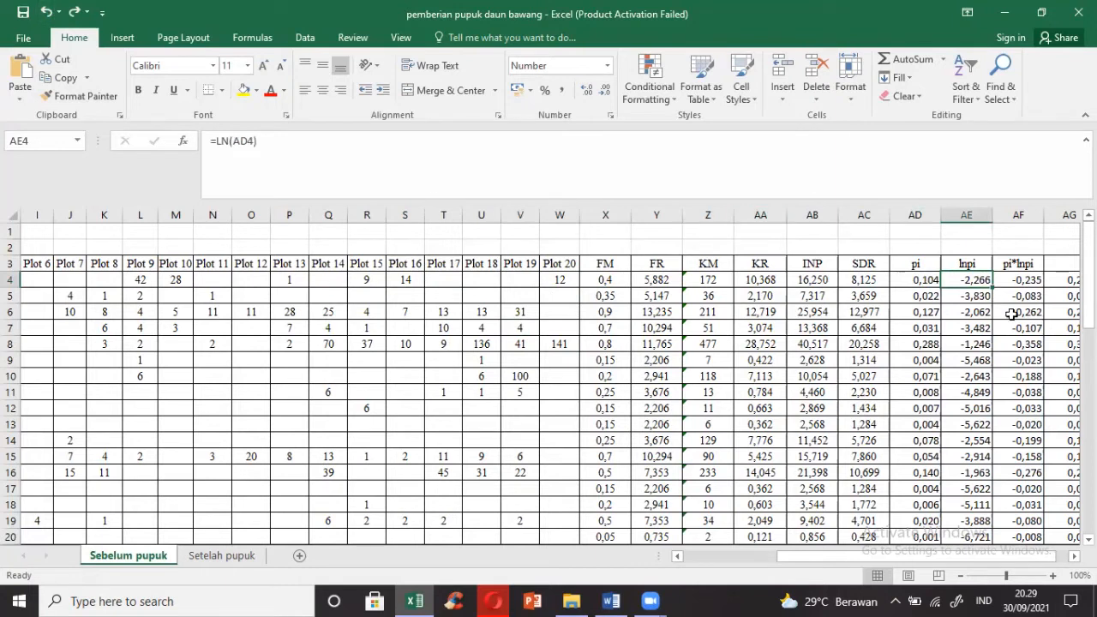
# Step: Compare AD4 with AE4, and step through the lnpi formulas from AE4 to AE10 to examine how each takes the natural logarithm of pi
pyautogui.moveTo(891, 557); pyautogui.dragTo(903, 557)
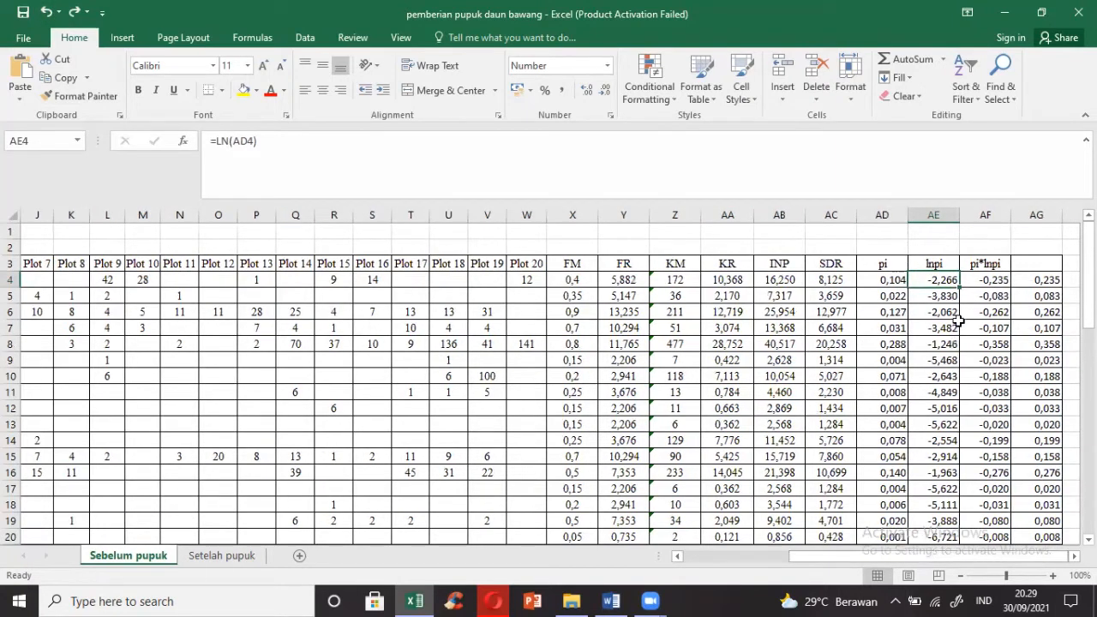
pyautogui.click(888, 283)
pyautogui.click(931, 283)
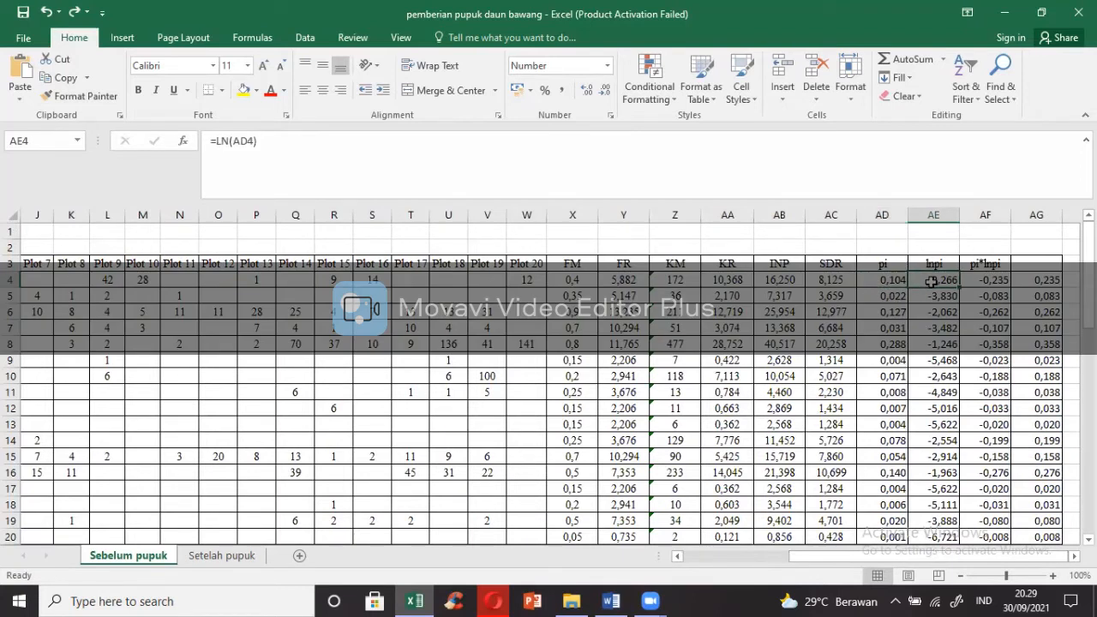
pyautogui.press('Down')
pyautogui.press('Down')
pyautogui.press('Down')
pyautogui.press('Down')
pyautogui.press('Down')
pyautogui.press('Down')
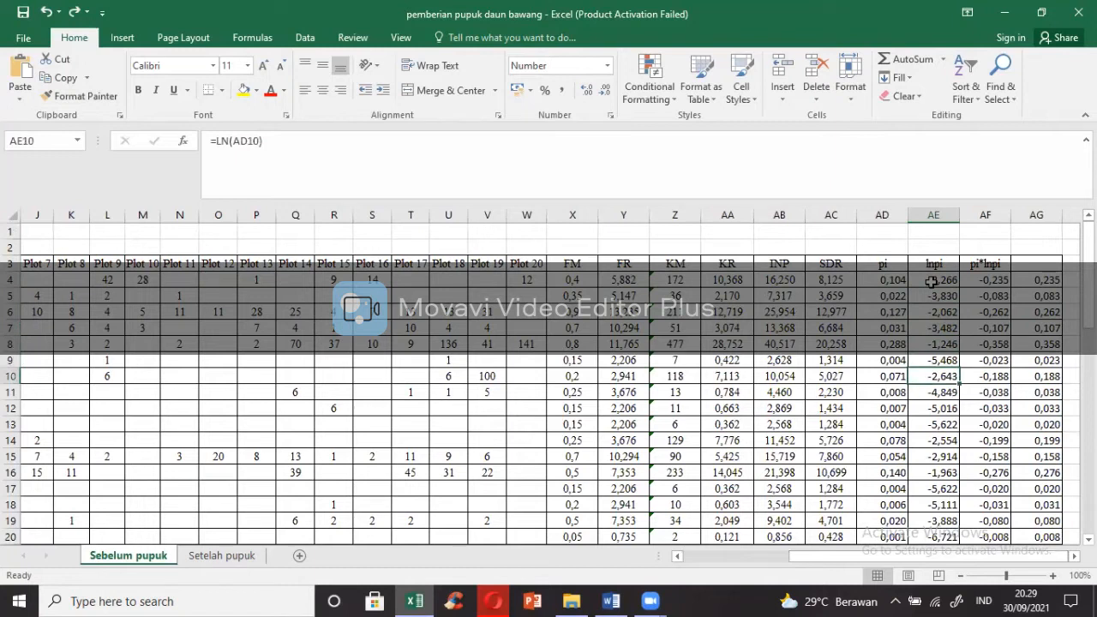
pyautogui.press('Up')
pyautogui.press('Up')
pyautogui.press('Up')
pyautogui.press('Up')
pyautogui.press('Up')
pyautogui.press('Up')
pyautogui.press('Up')
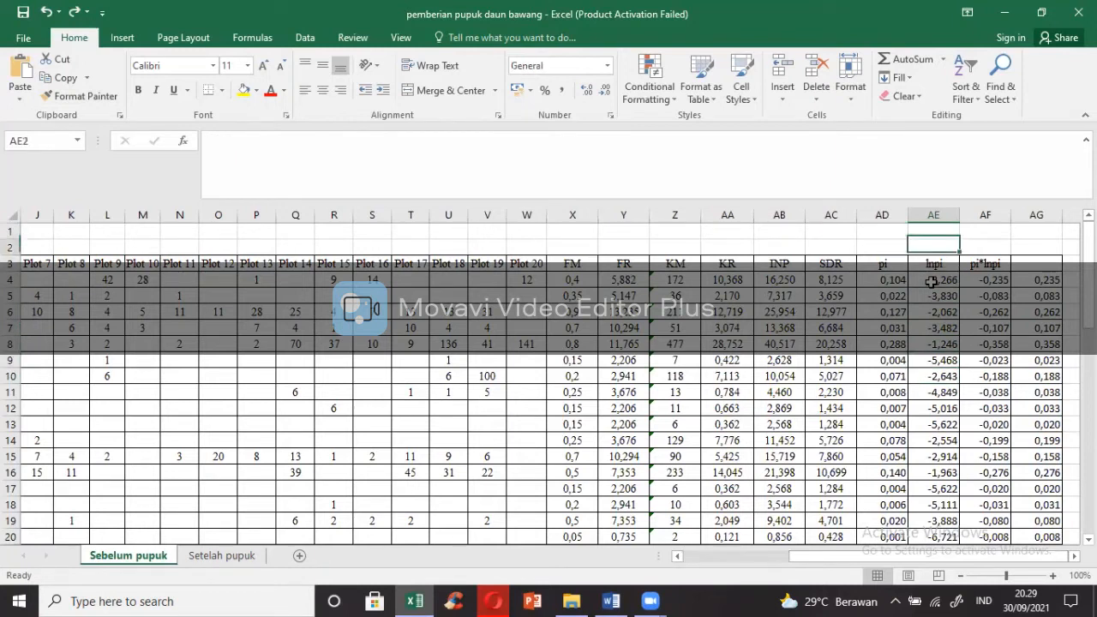
pyautogui.press('Down')
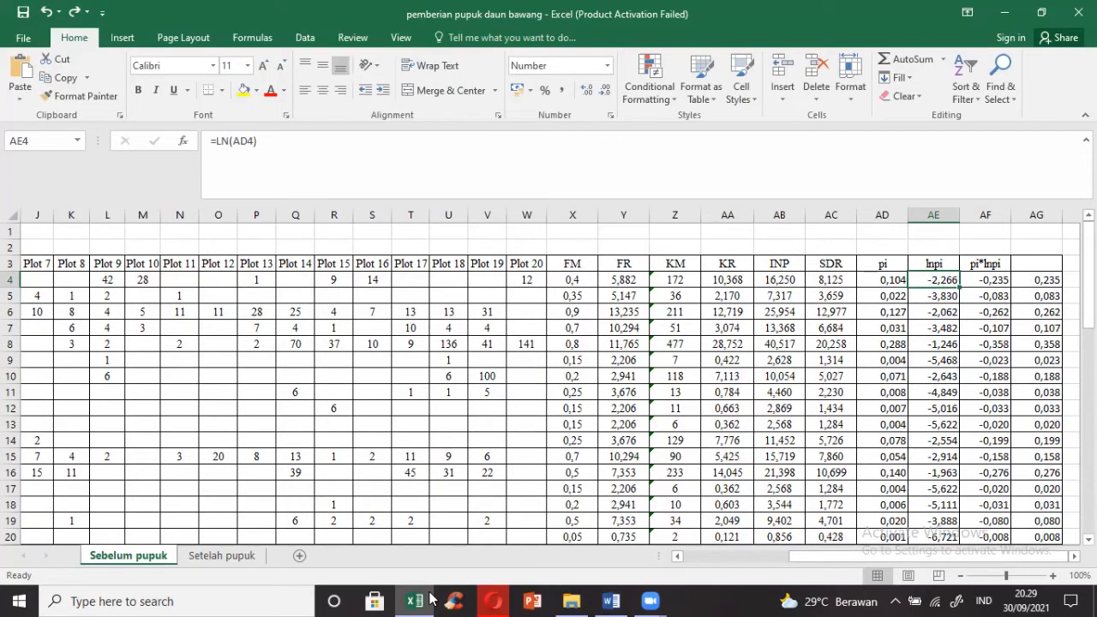
# Step: Switch to the Word document and review the Shannon-Wiener formula and its pi and ln pi terms
pyautogui.click(494, 600)
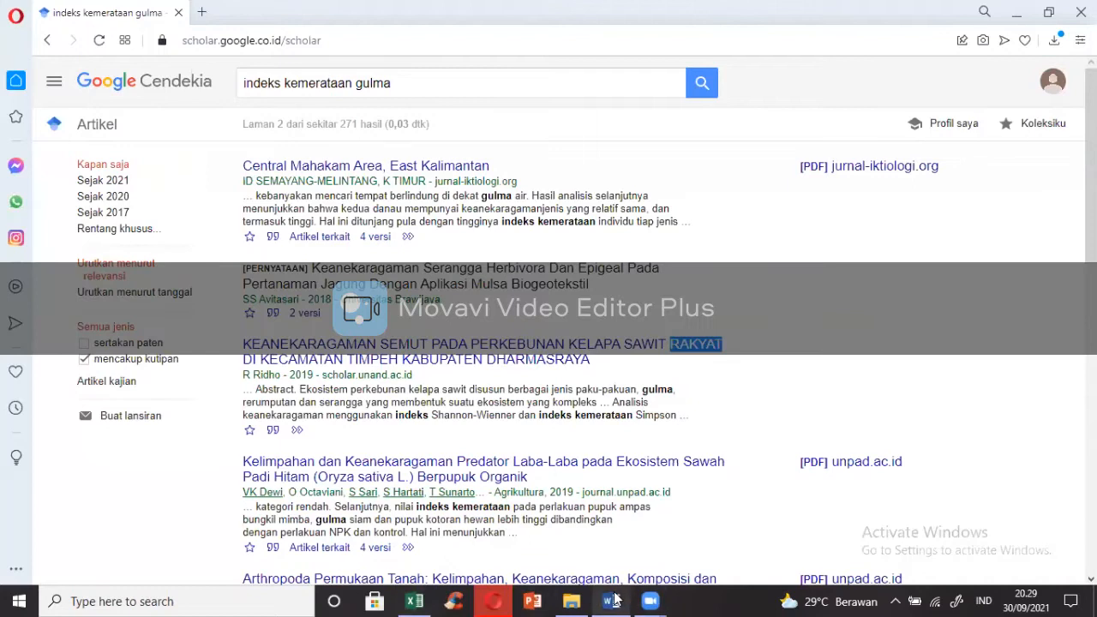
pyautogui.click(611, 601)
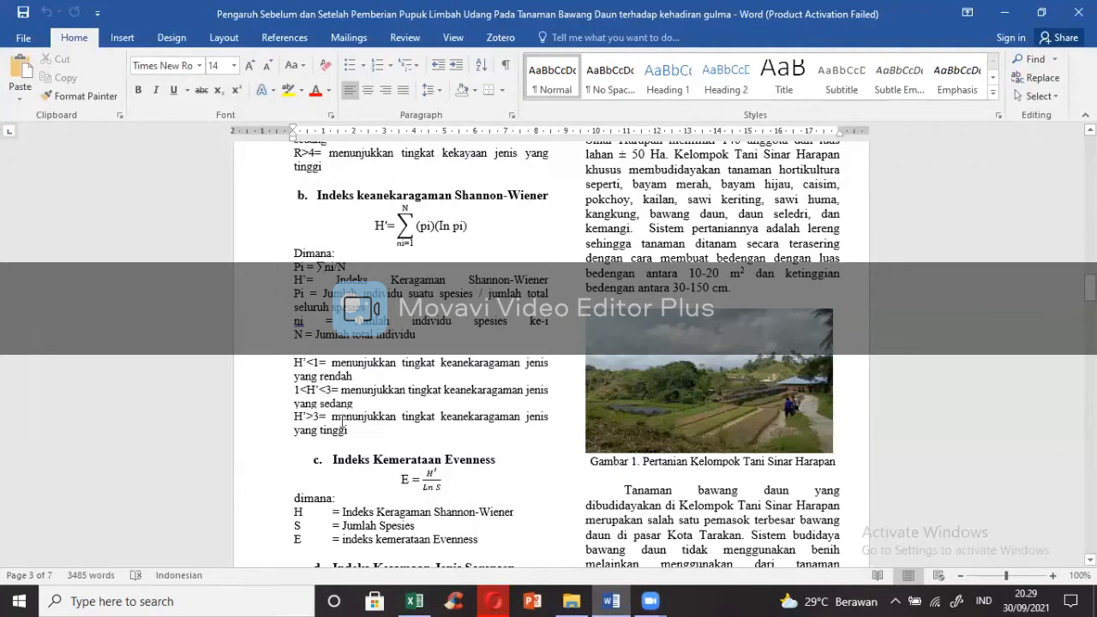
pyautogui.click(611, 600)
pyautogui.click(486, 600)
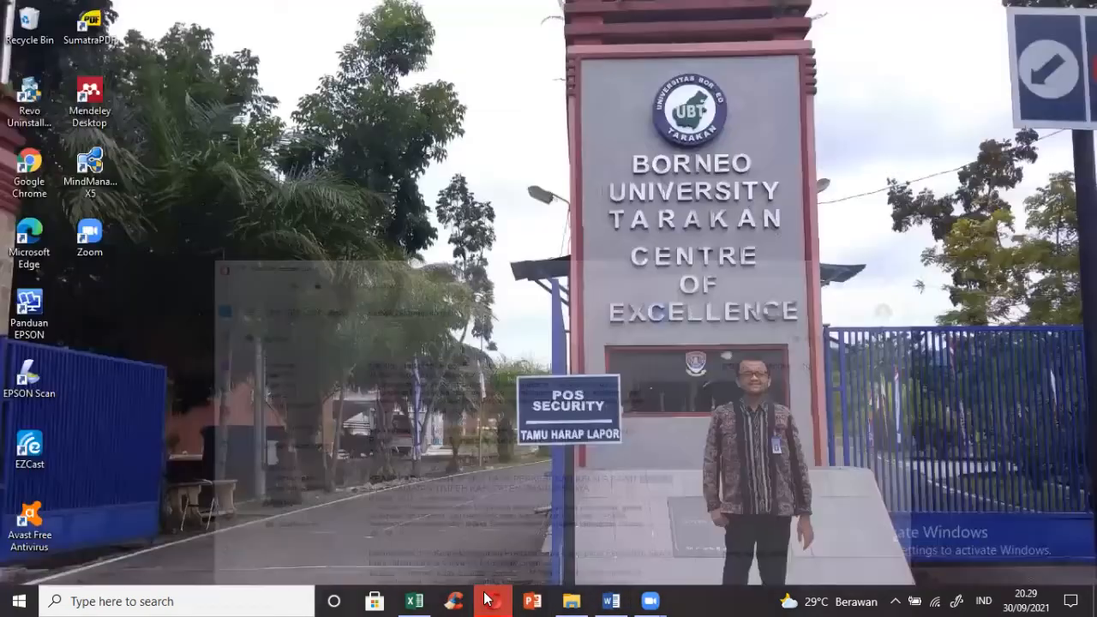
pyautogui.click(604, 600)
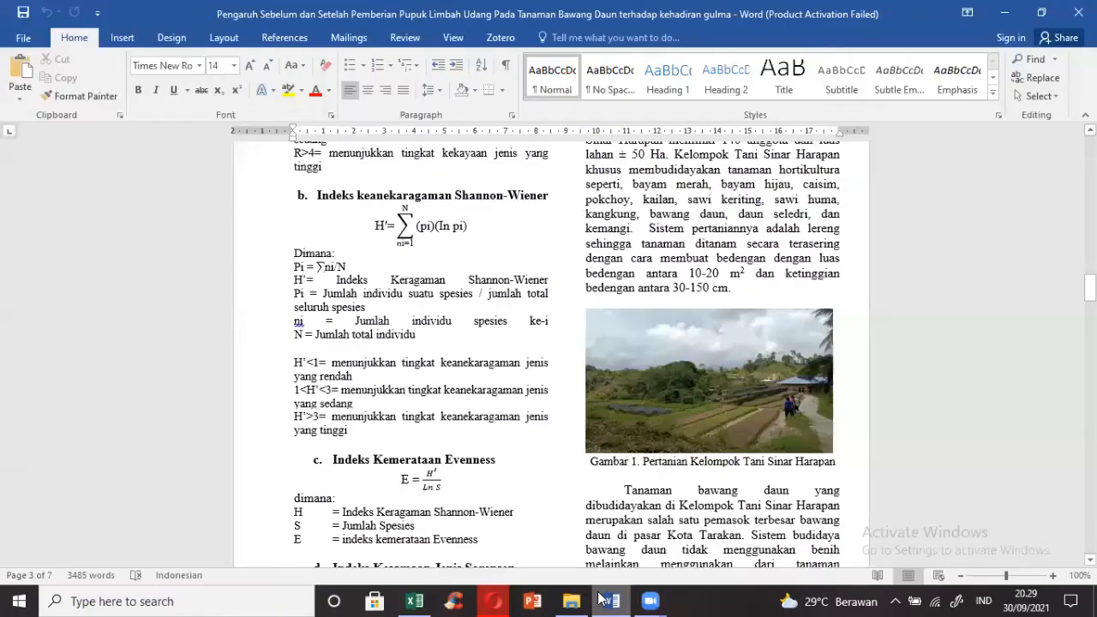
# Step: Return to the Excel workbook and examine how AF4 multiplies the first species' pi by its lnpi
pyautogui.click(415, 600)
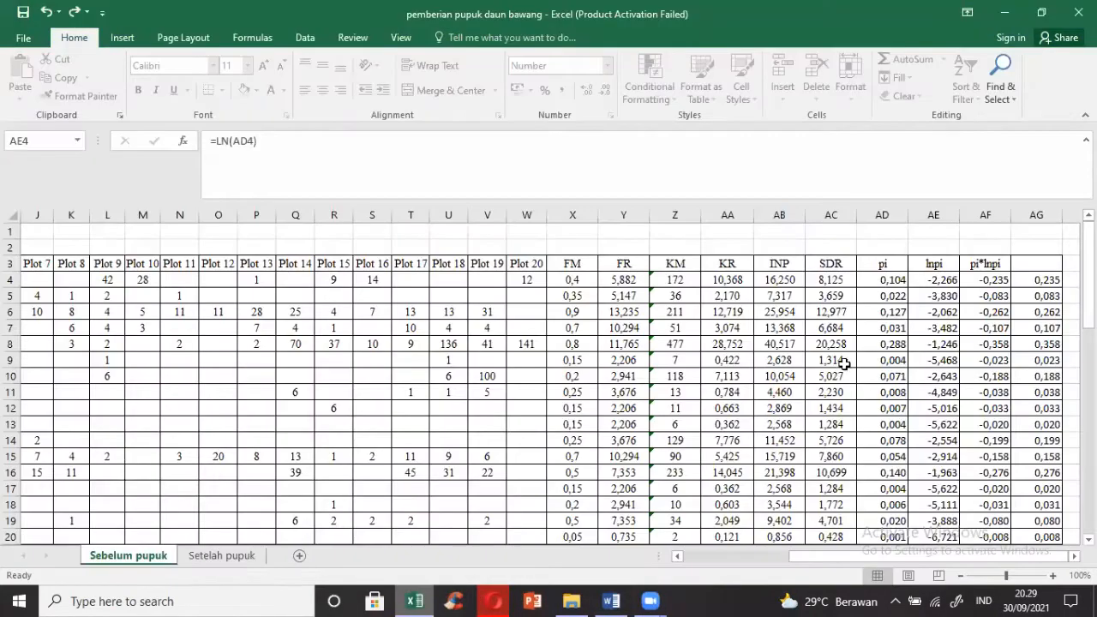
pyautogui.click(933, 277)
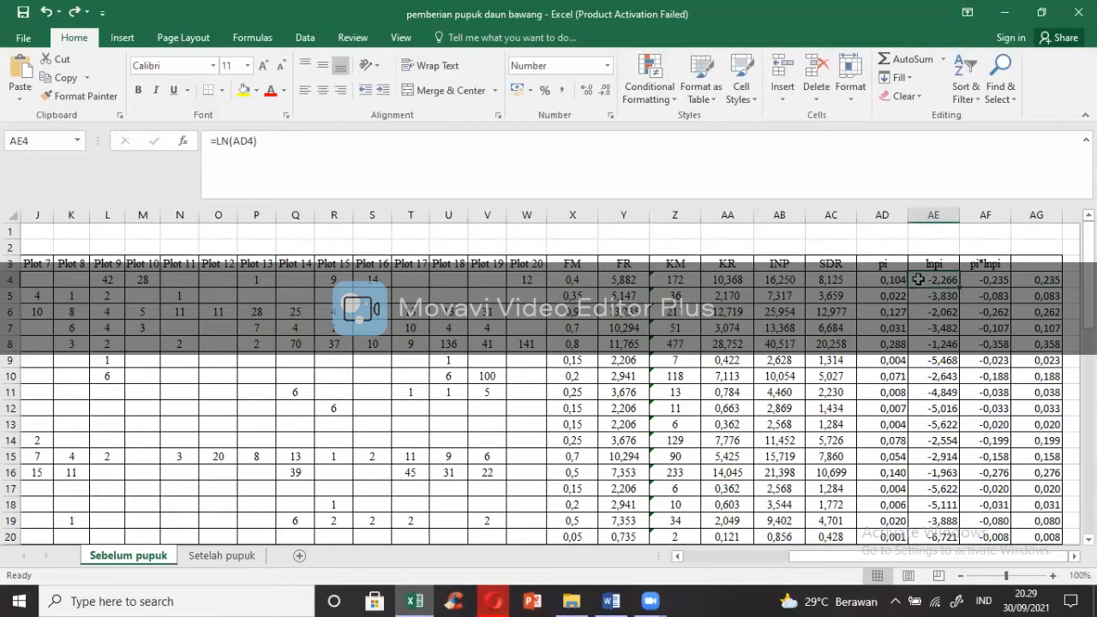
pyautogui.click(980, 276)
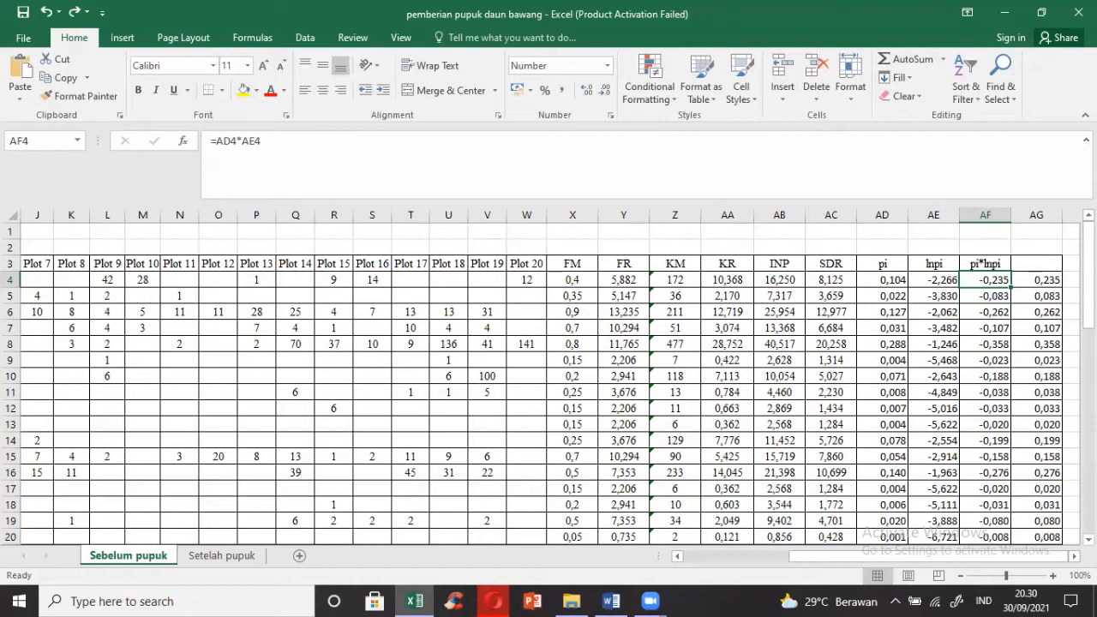
# Step: Total the pi*lnpi column in AF25 with a SUM of AF4:AF24
pyautogui.scroll(-5, 1011, 377)
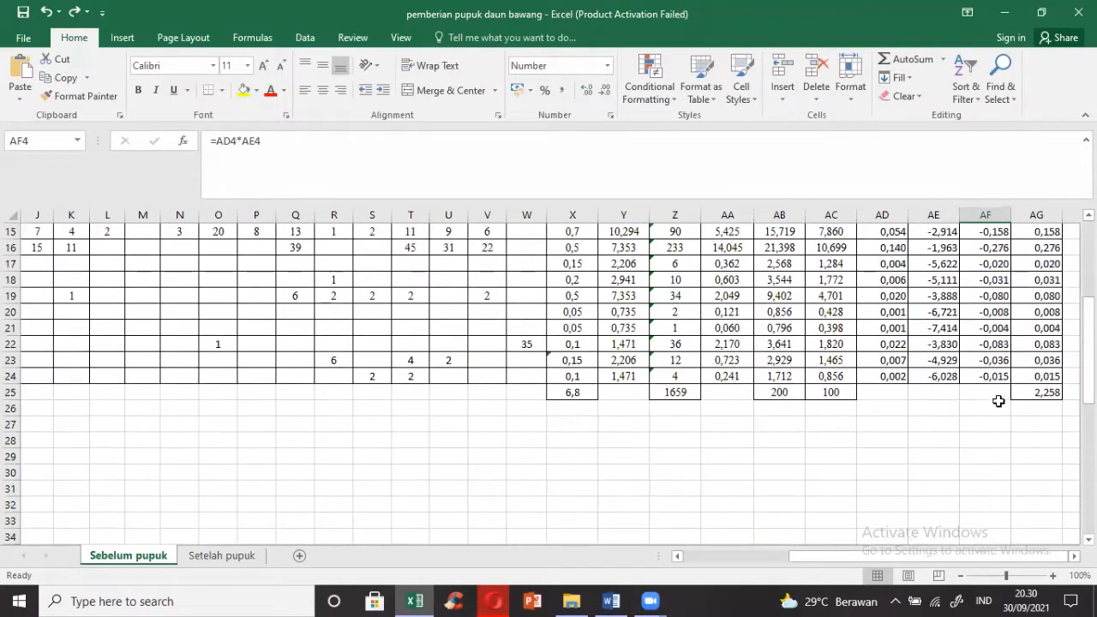
pyautogui.click(996, 392)
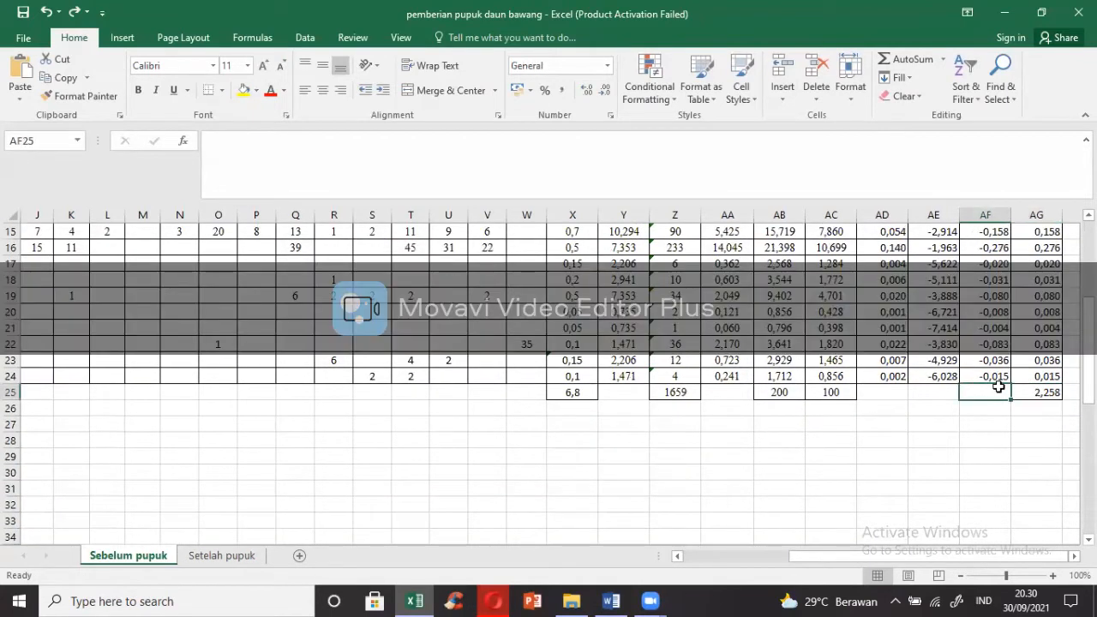
pyautogui.write('=s')
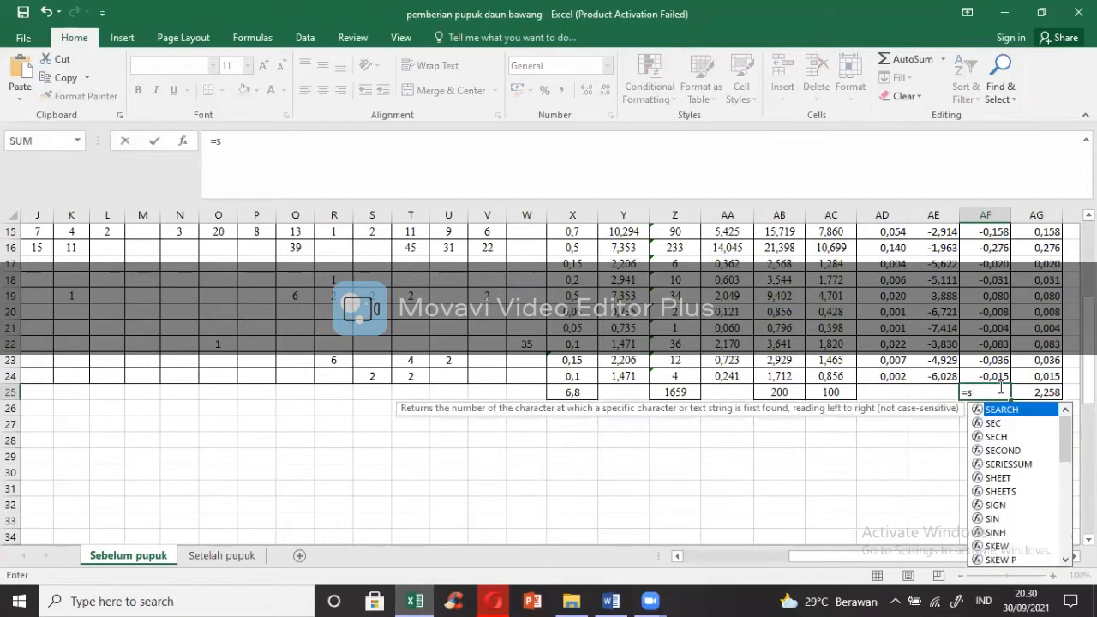
pyautogui.write('um')
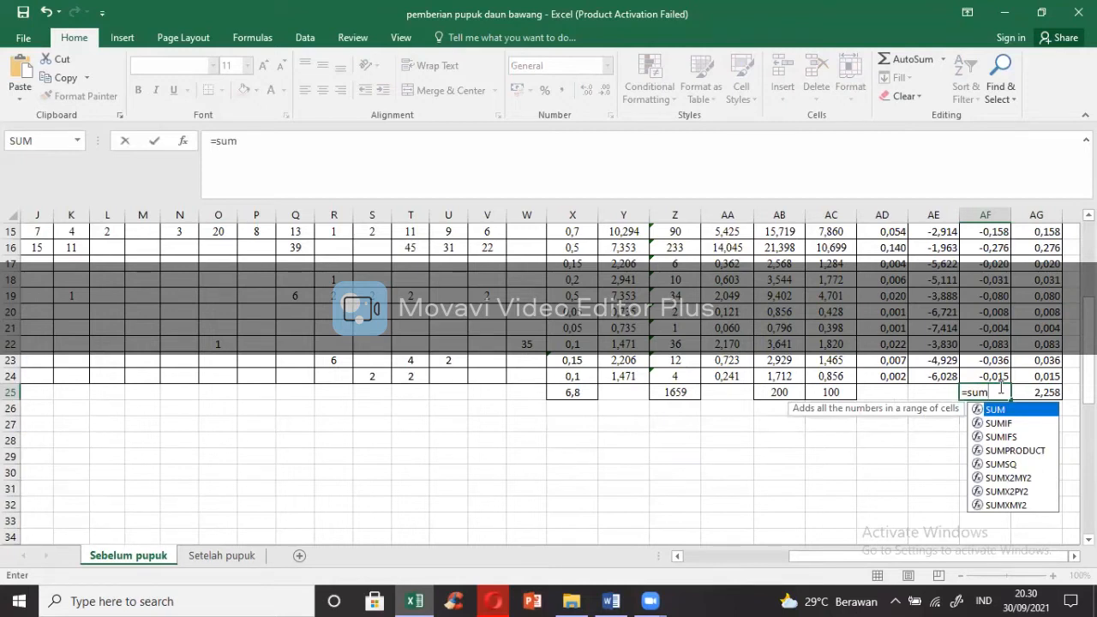
pyautogui.write('(')
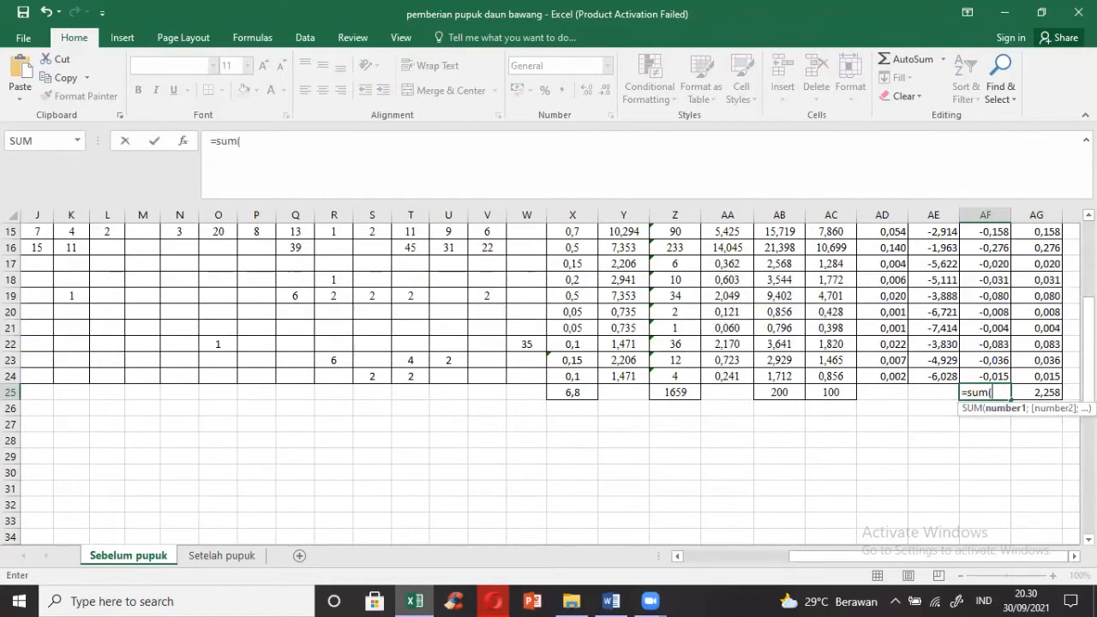
pyautogui.scroll(5, 994, 326)
pyautogui.click(994, 280)
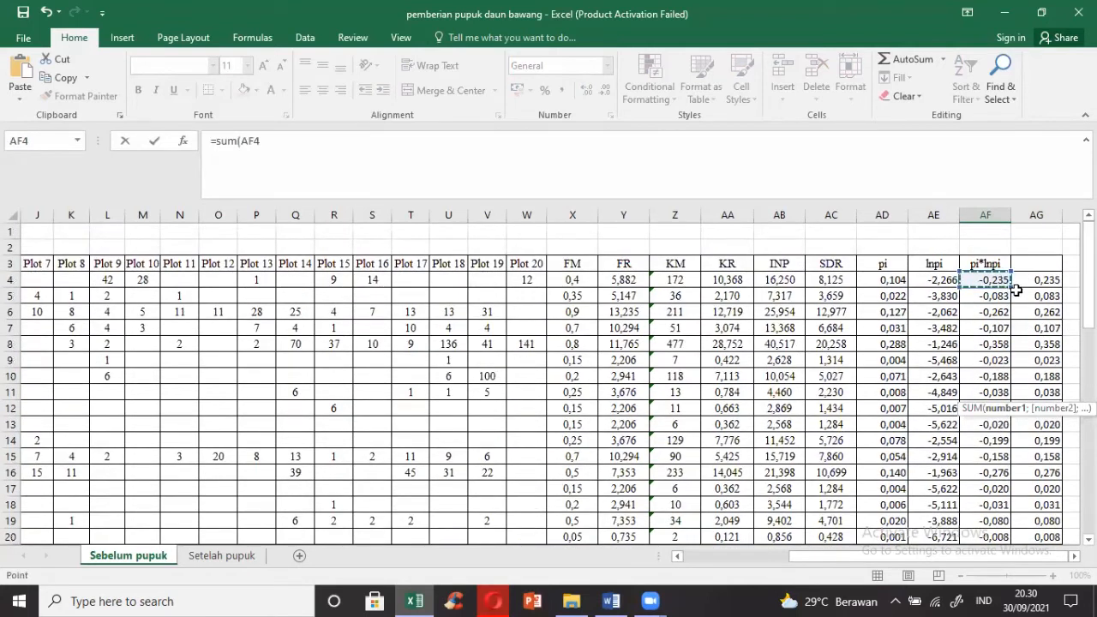
pyautogui.moveTo(1009, 282); pyautogui.dragTo(1012, 440)
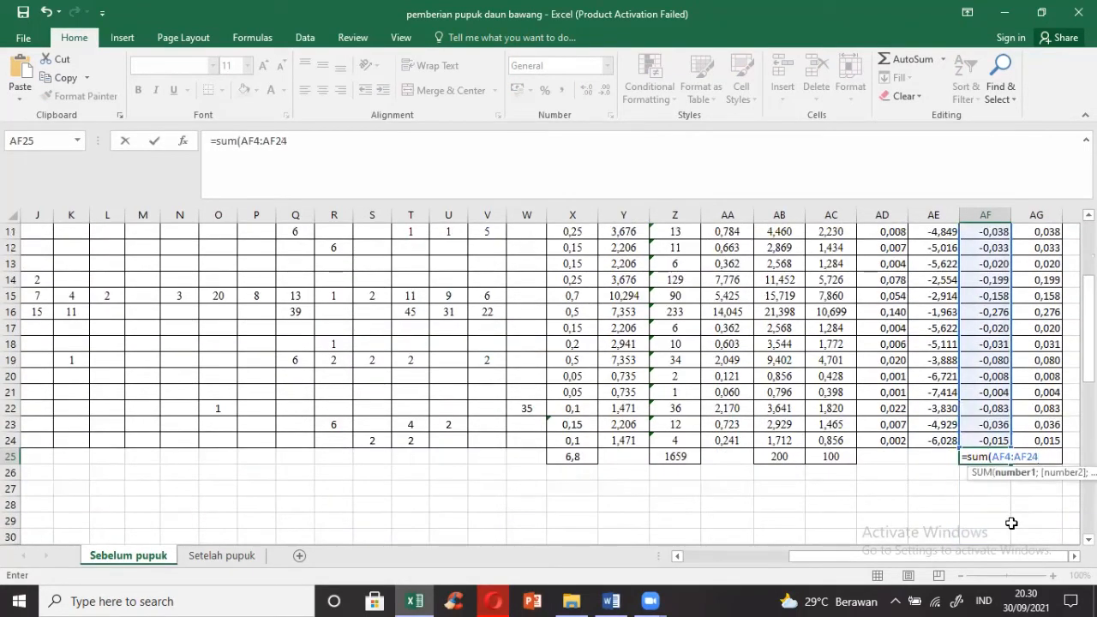
pyautogui.press('Return')
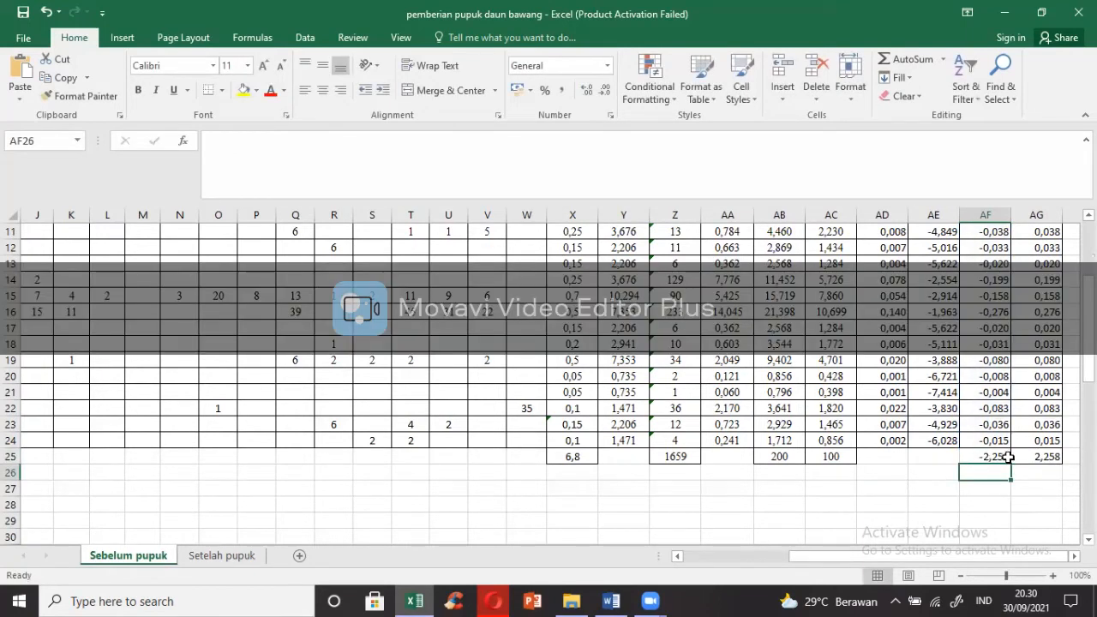
# Step: Check the pi*lnpi total in AF25, and switch to the Word document to review the Shannon-Wiener formula and its H' diversity criteria
pyautogui.click(984, 456)
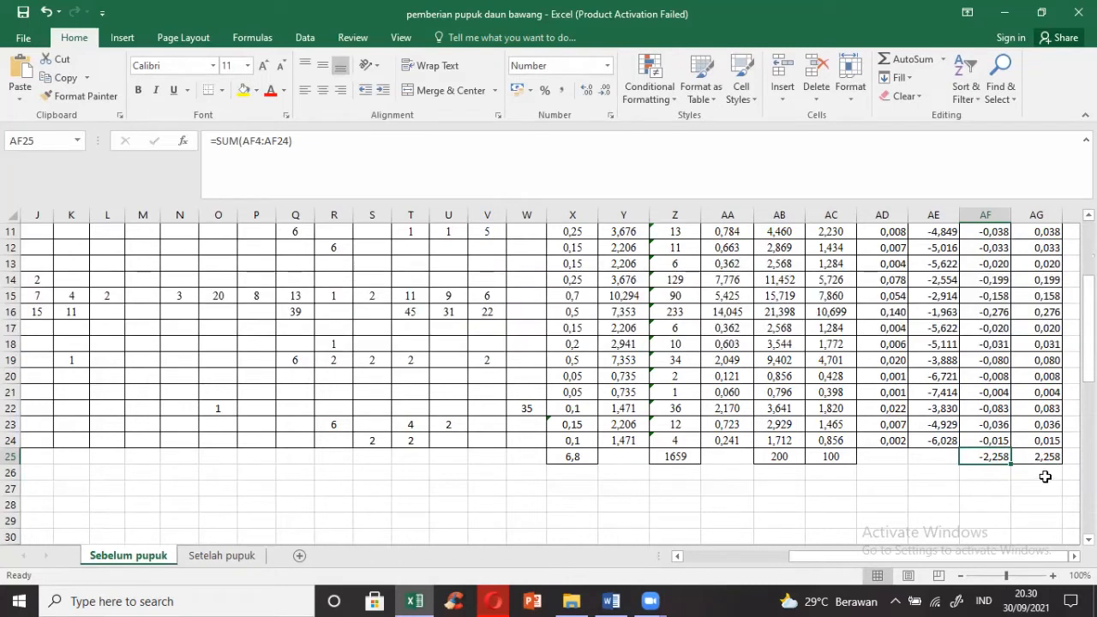
pyautogui.click(497, 600)
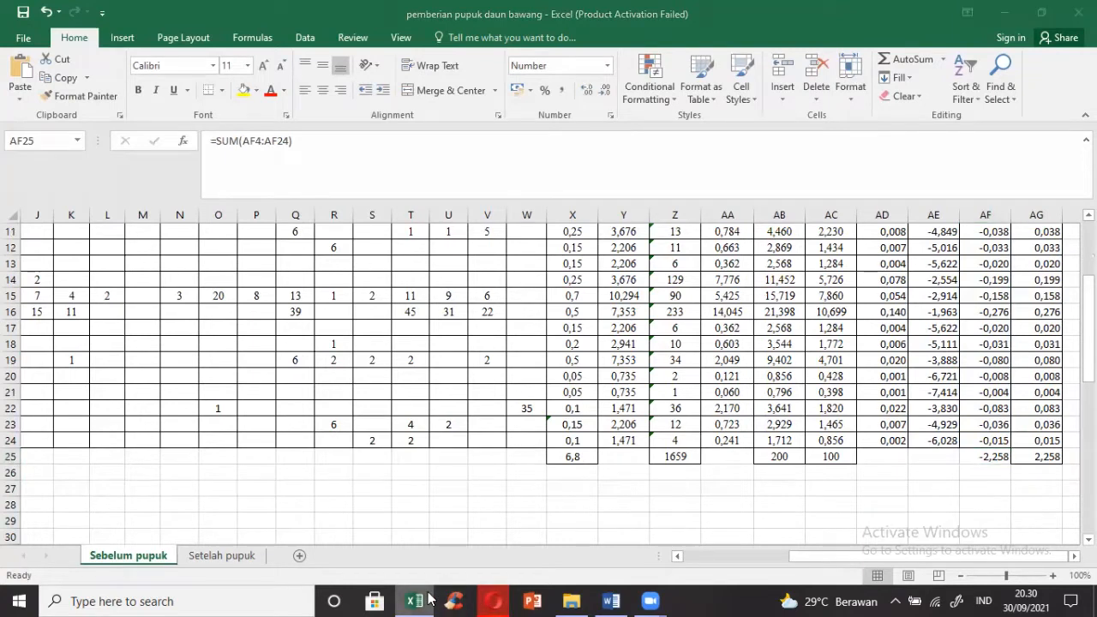
pyautogui.click(431, 600)
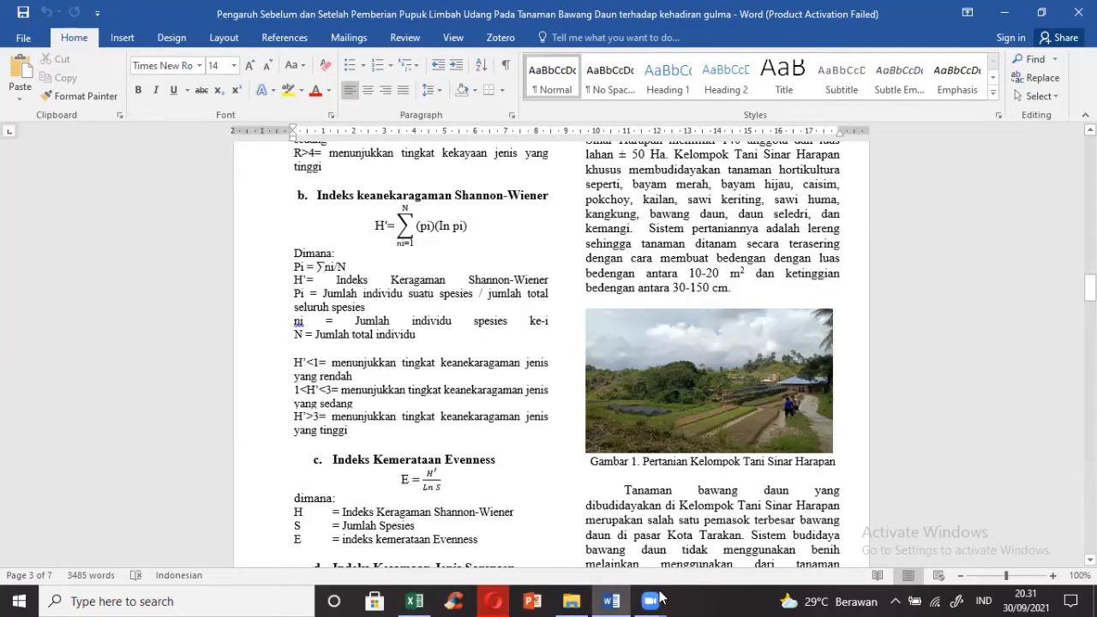
pyautogui.click(614, 600)
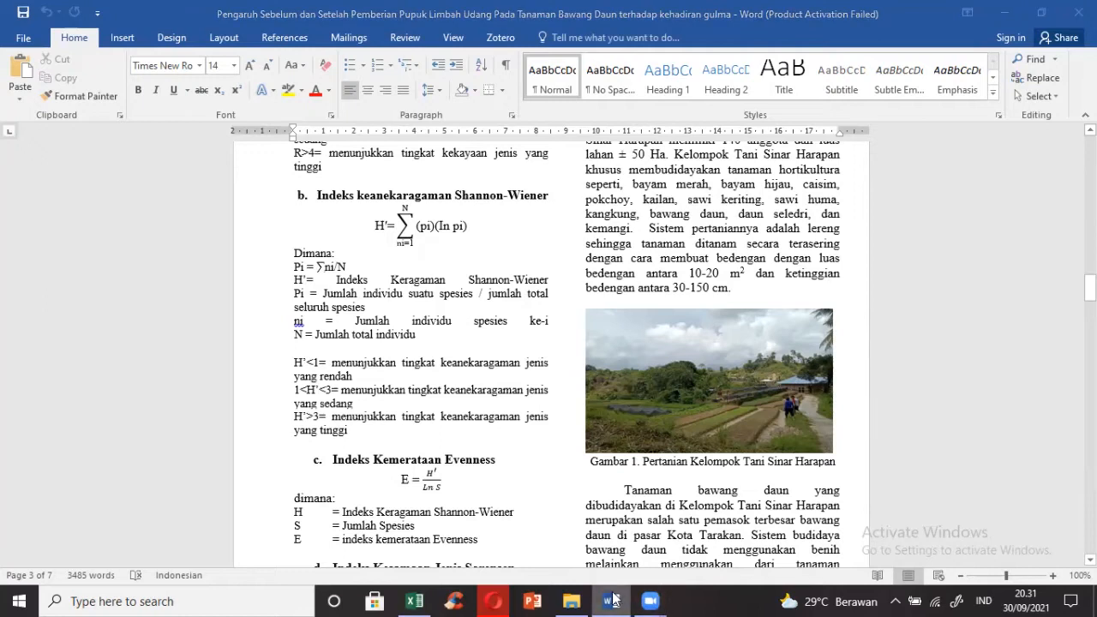
pyautogui.click(495, 598)
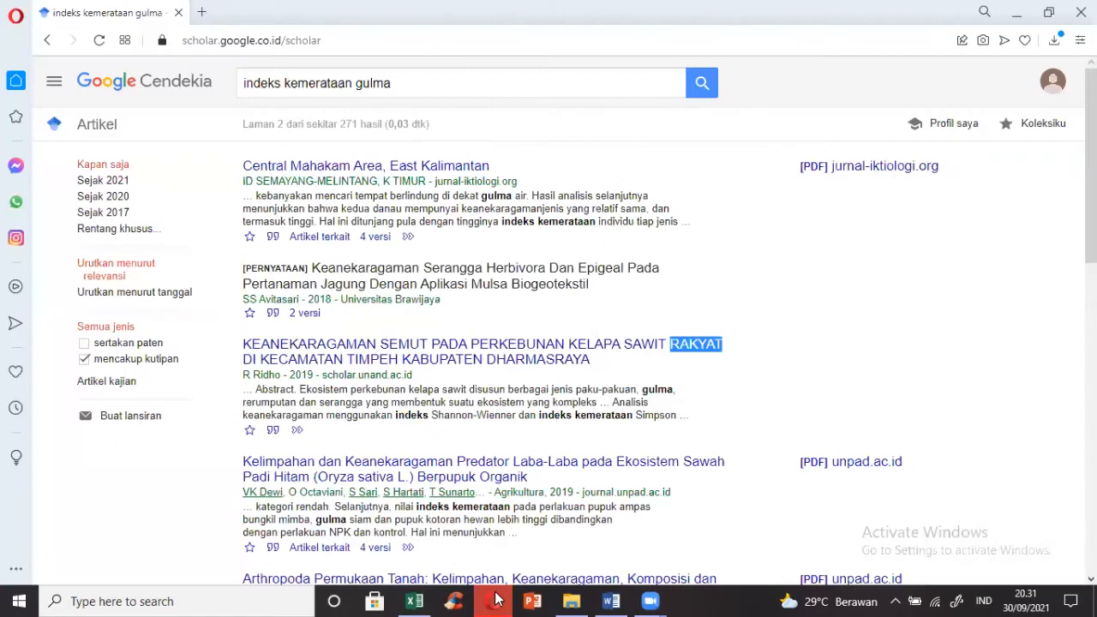
pyautogui.click(611, 600)
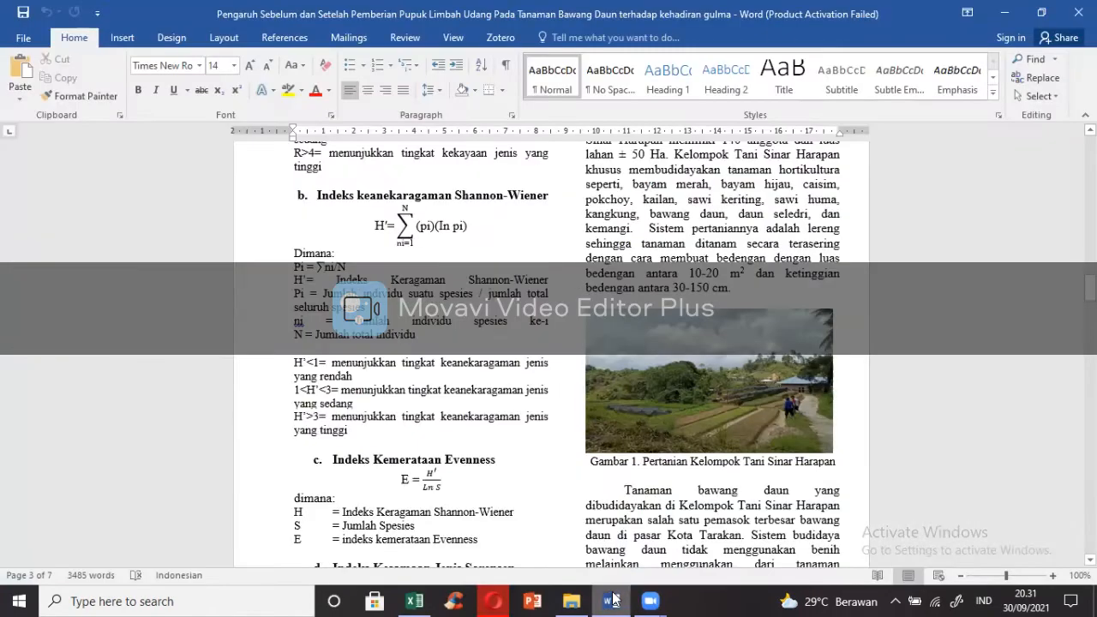
pyautogui.click(650, 600)
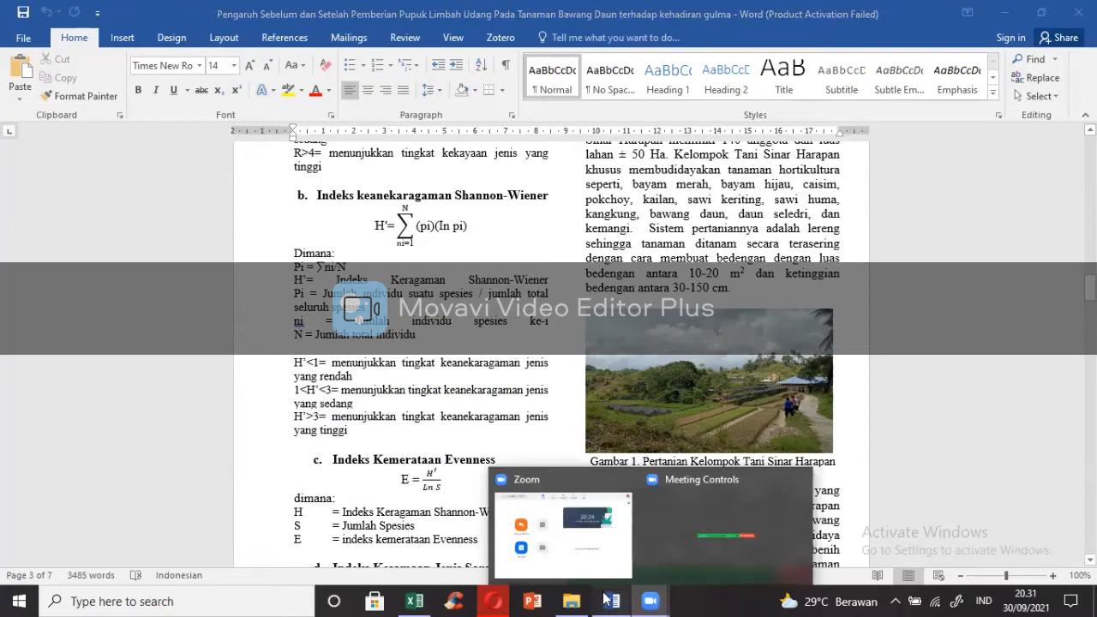
pyautogui.click(608, 599)
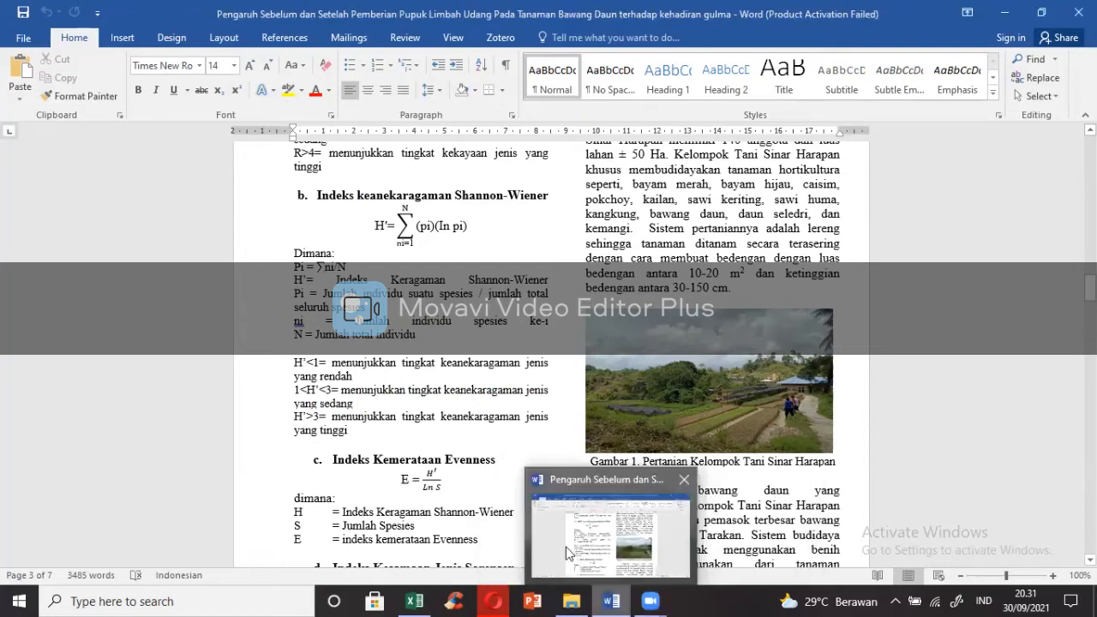
# Step: Return to the Excel workbook and examine the first species' pi, lnpi and pi*lnpi formulas in AD4, AE4 and AF4
pyautogui.click(418, 600)
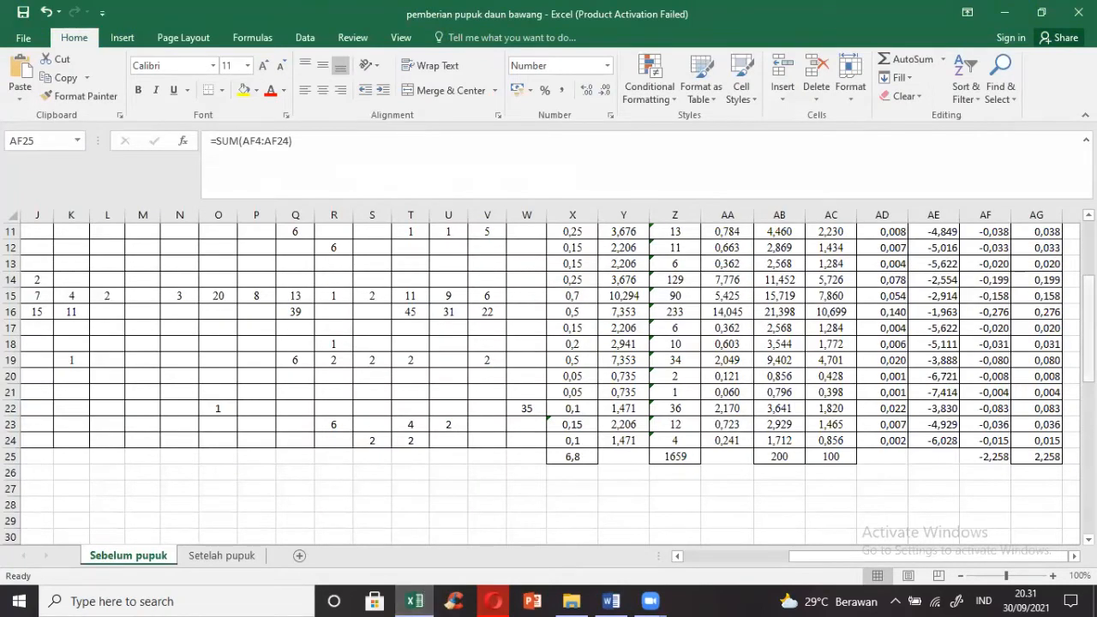
pyautogui.moveTo(1089, 334); pyautogui.dragTo(1088, 276)
pyautogui.click(896, 280)
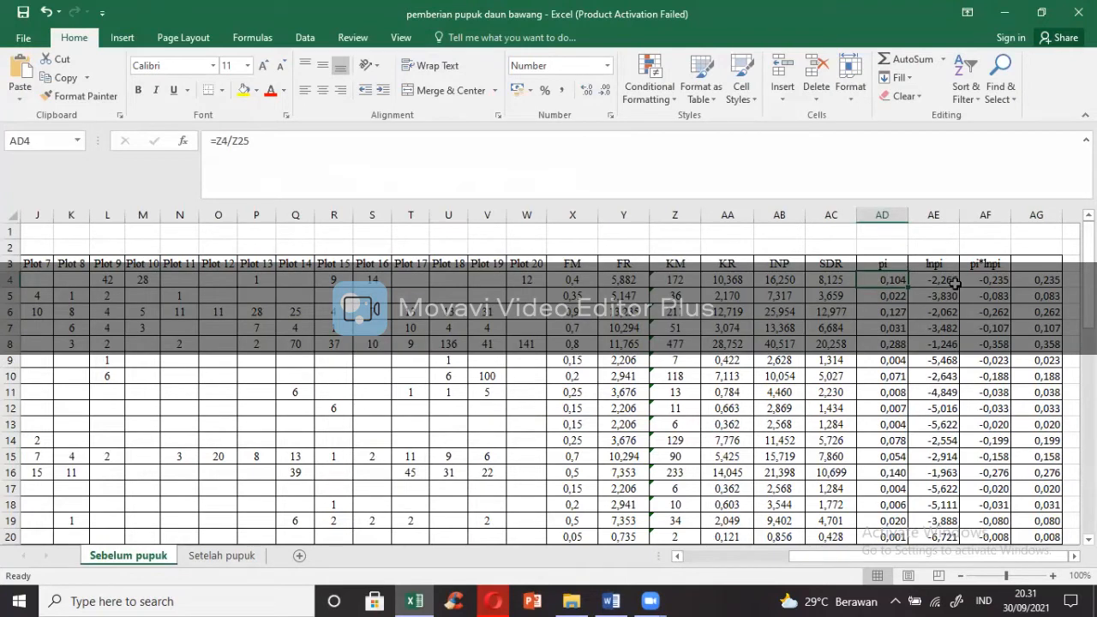
pyautogui.click(954, 283)
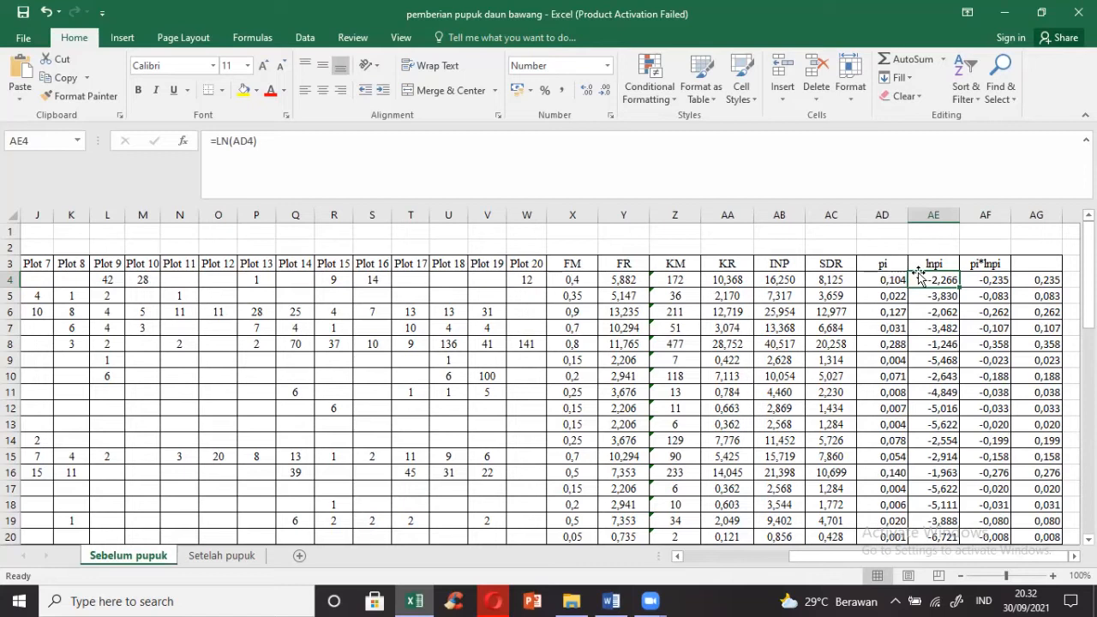
pyautogui.click(984, 283)
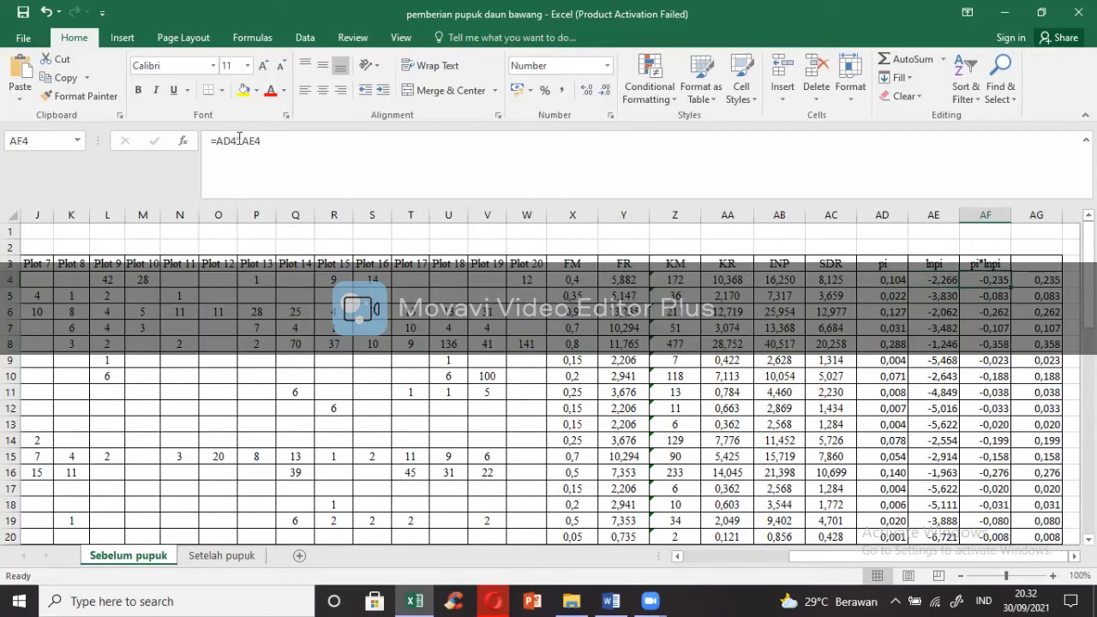
# Step: Step through the pi*lnpi formulas down column AF past the last species and back up to AF4 to examine each multiplication
pyautogui.press('Down')
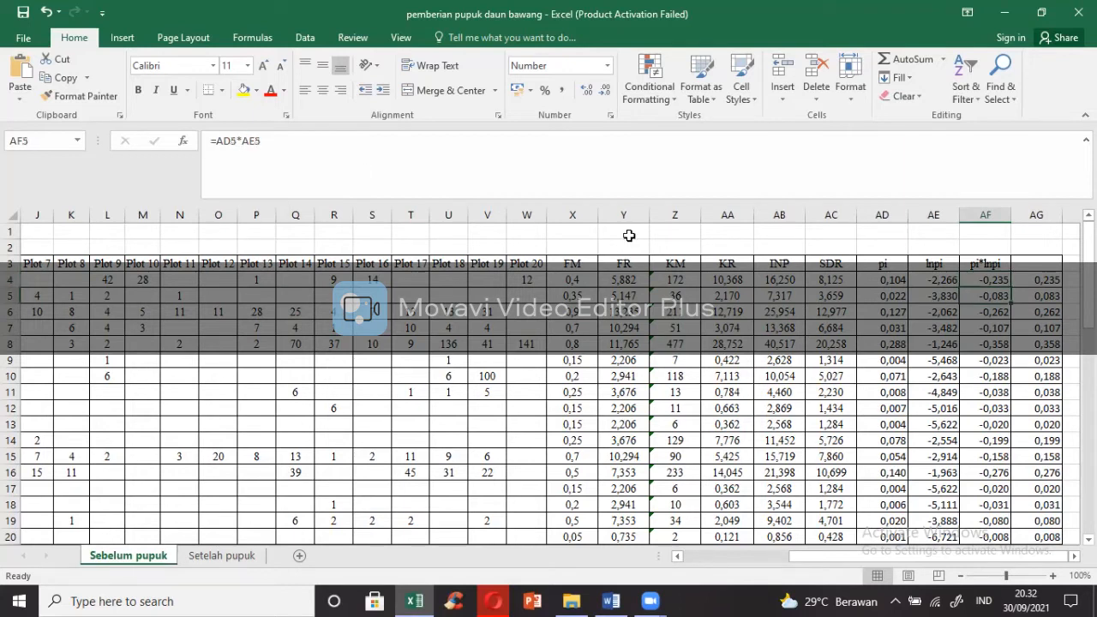
pyautogui.press('Down')
pyautogui.press('Down')
pyautogui.press('Down')
pyautogui.press('Down')
pyautogui.press('Down')
pyautogui.press('Down')
pyautogui.press('Down')
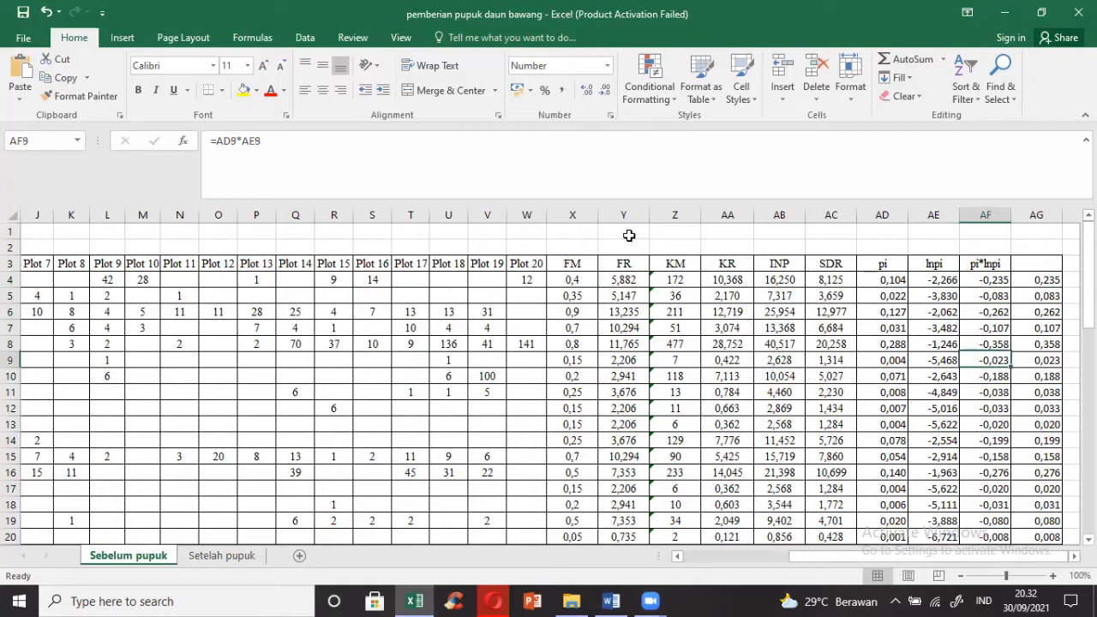
pyautogui.press('Down')
pyautogui.press('Down')
pyautogui.press('Down')
pyautogui.press('Down')
pyautogui.press('Down')
pyautogui.press('Down')
pyautogui.press('Down')
pyautogui.press('Down')
pyautogui.press('Down')
pyautogui.press('Down')
pyautogui.press('Down')
pyautogui.press('Down')
pyautogui.press('Down')
pyautogui.press('Down')
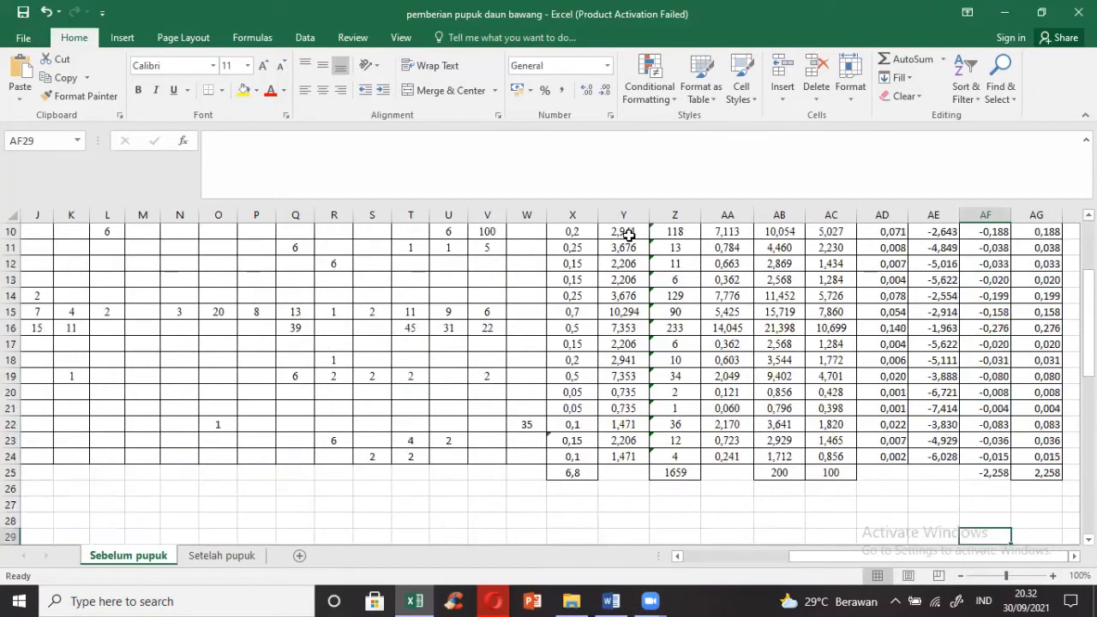
pyautogui.press('Up')
pyautogui.press('Up')
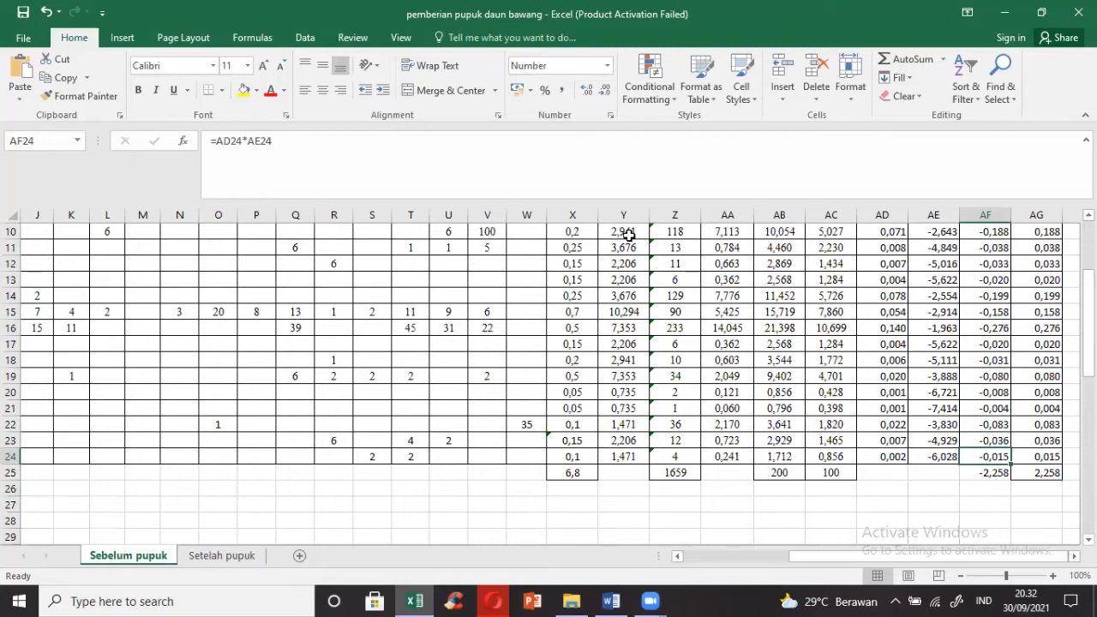
pyautogui.press('Up')
pyautogui.press('Up')
pyautogui.press('Up')
pyautogui.press('Up')
pyautogui.press('Up')
pyautogui.press('Up')
pyautogui.press('Up')
pyautogui.press('Up')
pyautogui.press('Up')
pyautogui.press('Up')
pyautogui.press('Up')
pyautogui.press('Up')
pyautogui.press('Up')
pyautogui.press('Up')
pyautogui.press('Up')
pyautogui.press('Up')
pyautogui.press('Up')
pyautogui.press('Up')
pyautogui.press('Up')
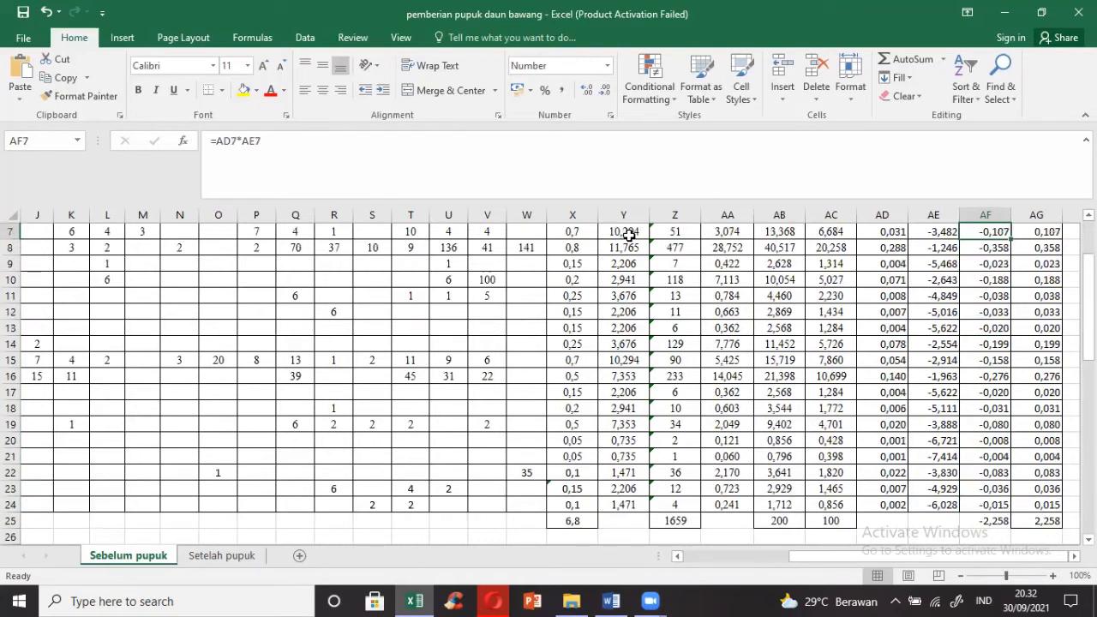
pyautogui.press('Up')
pyautogui.press('Up')
pyautogui.press('Down')
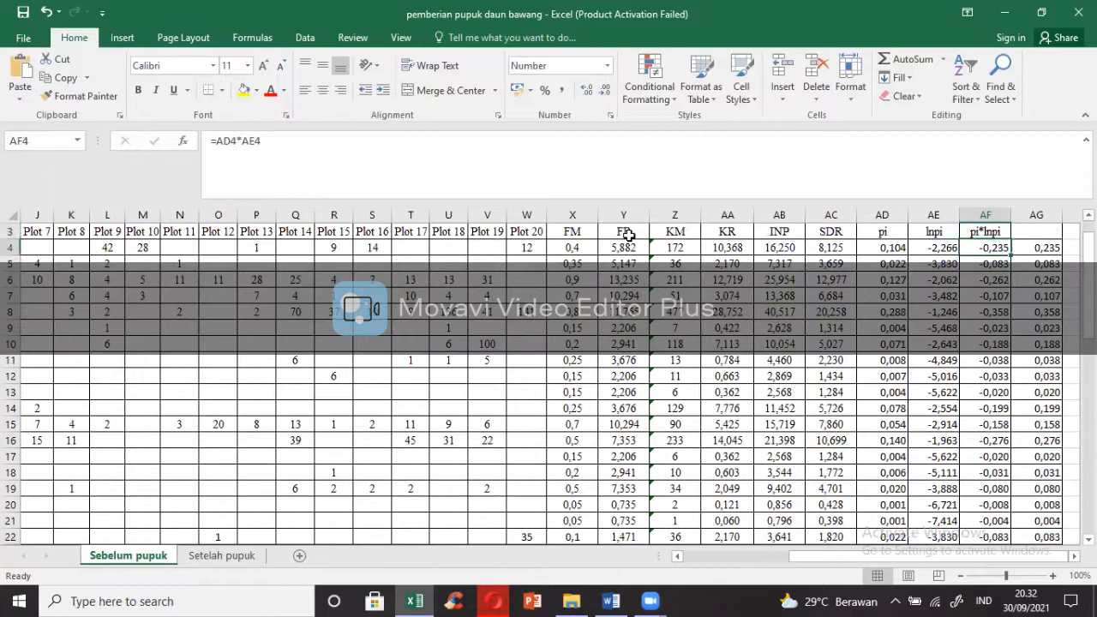
# Step: Check the second species' lnpi formula in AE5, and follow the pi*lnpi column down to the SUM formula in AF25
pyautogui.press('Left')
pyautogui.press('Down')
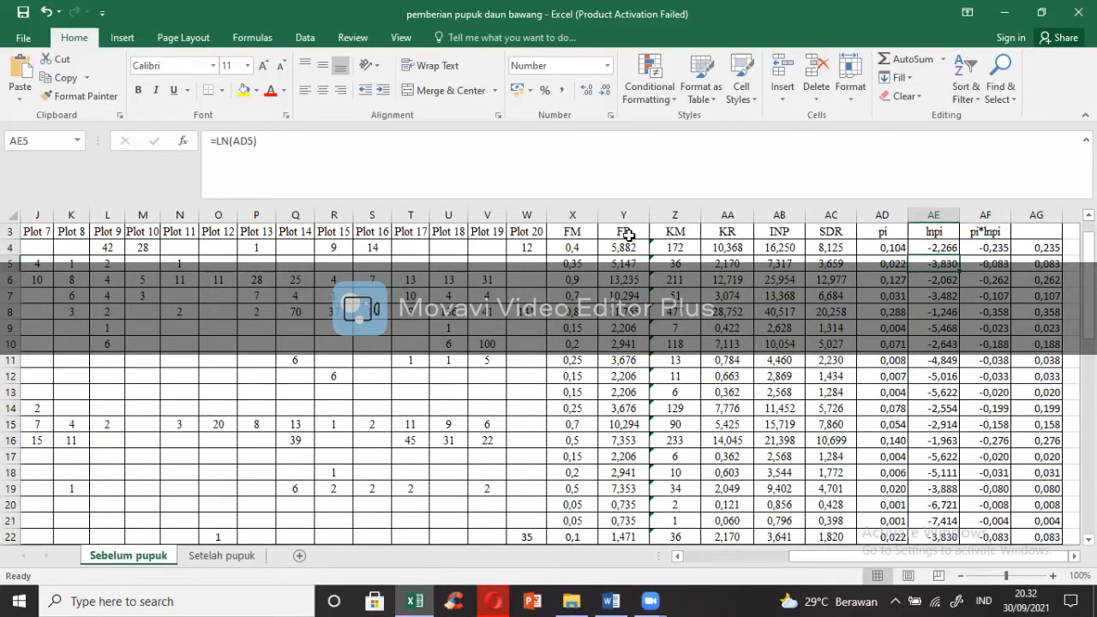
pyautogui.press('Right')
pyautogui.press('Down')
pyautogui.press('Down')
pyautogui.press('Down')
pyautogui.press('Down')
pyautogui.press('Down')
pyautogui.press('Down')
pyautogui.press('Down')
pyautogui.press('Down')
pyautogui.press('Down')
pyautogui.press('Down')
pyautogui.press('Down')
pyautogui.press('Down')
pyautogui.press('Down')
pyautogui.press('Down')
pyautogui.press('Down')
pyautogui.press('Down')
pyautogui.press('Down')
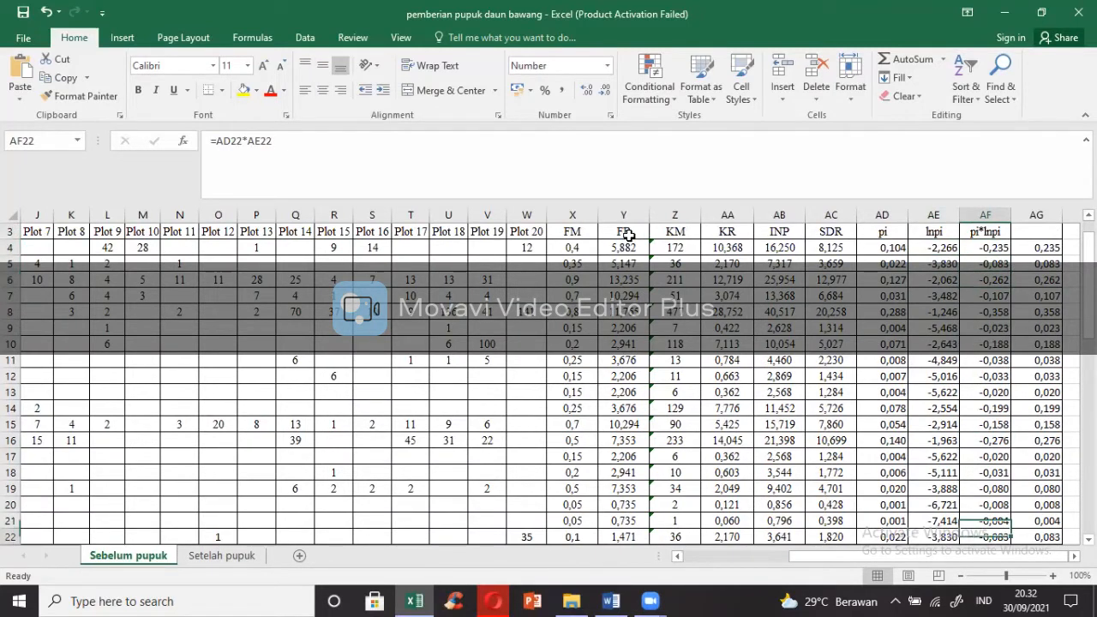
pyautogui.press('Down')
pyautogui.press('Down')
pyautogui.press('Down')
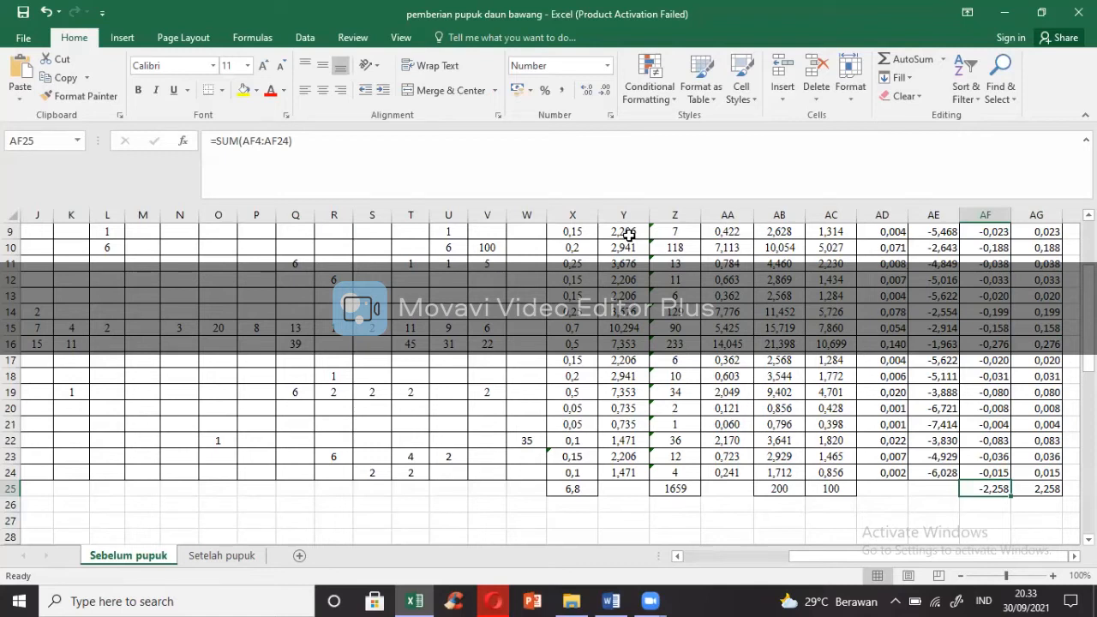
# Step: Review the weed species list and plot counts on Sebelum pupuk, and look at the before-and-after index table on Setelah pupuk
pyautogui.moveTo(842, 553); pyautogui.dragTo(703, 555)
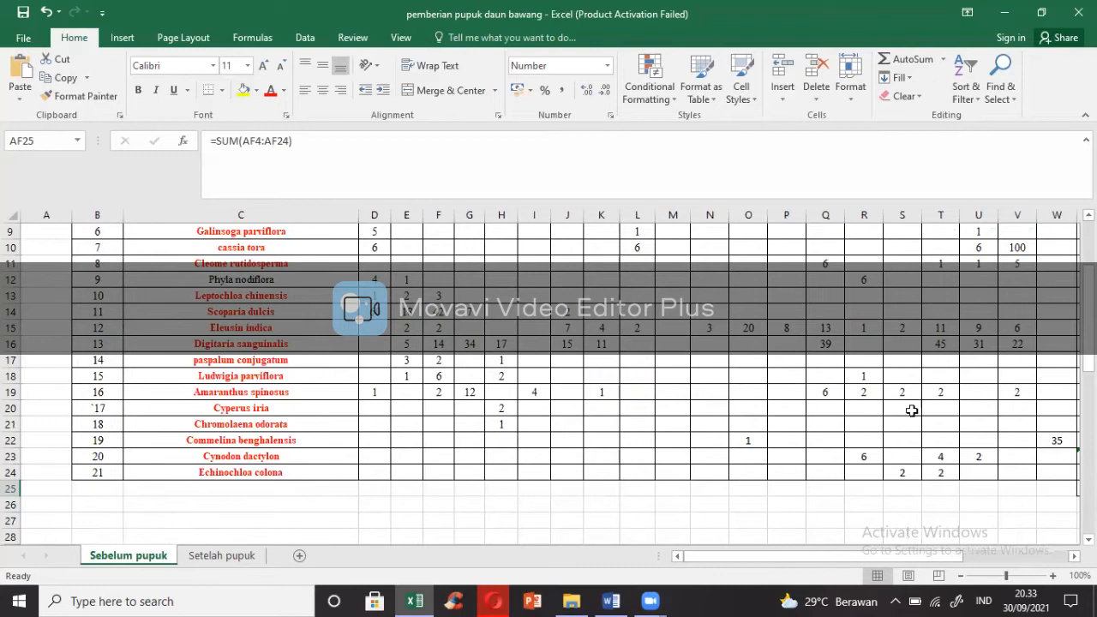
pyautogui.moveTo(1089, 365); pyautogui.dragTo(1088, 335)
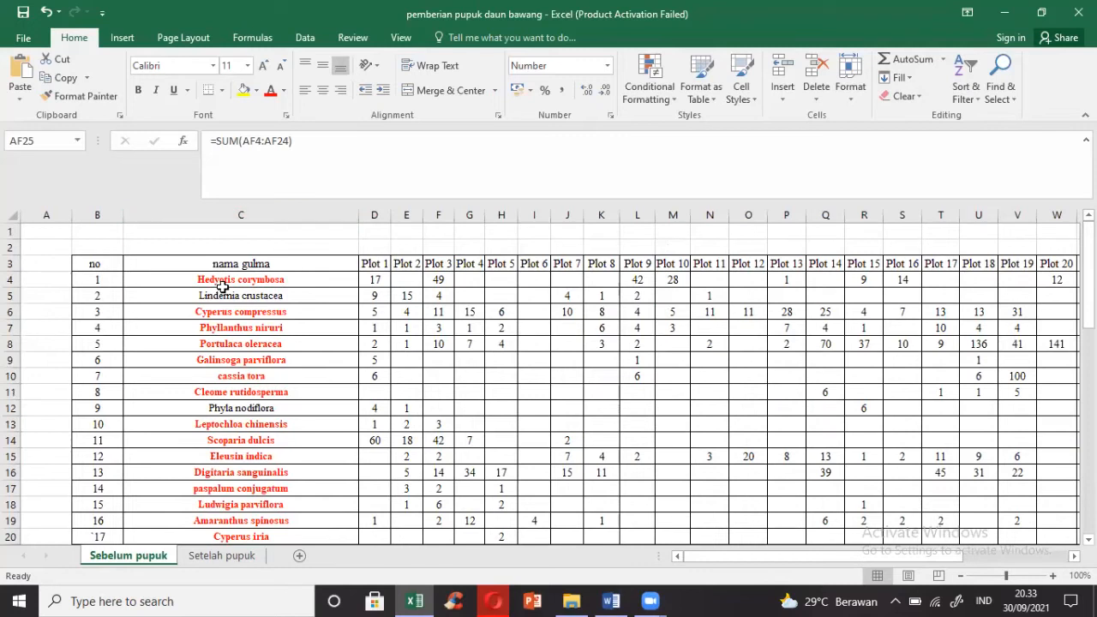
pyautogui.moveTo(1088, 268)
pyautogui.mouseDown()
pyautogui.moveTo(1089, 473)
pyautogui.moveTo(1089, 271)
pyautogui.mouseUp()
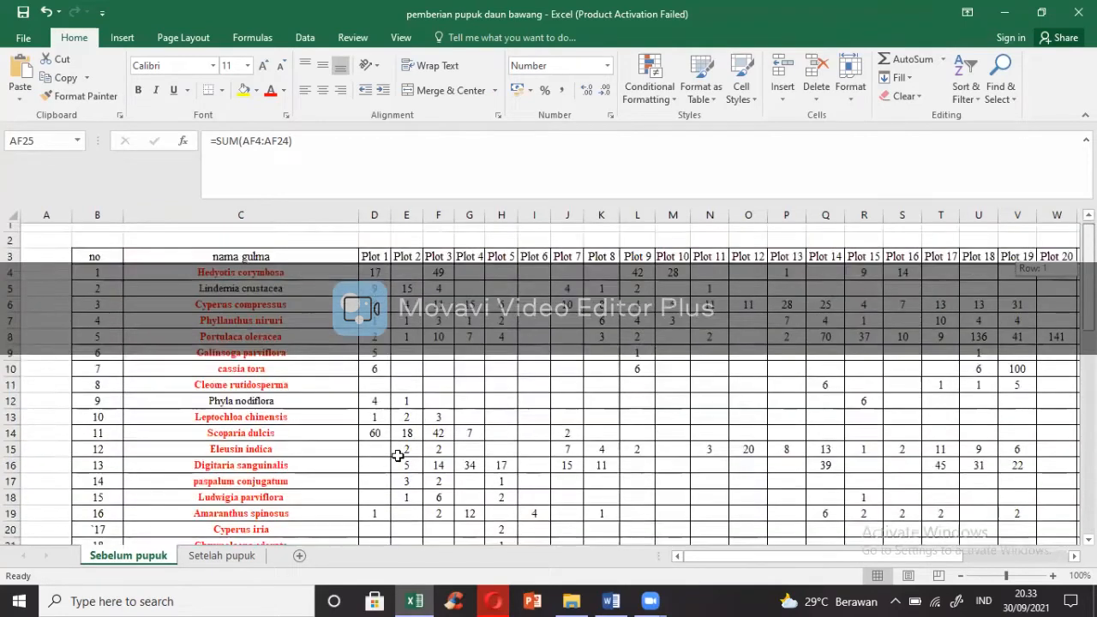
pyautogui.click(211, 558)
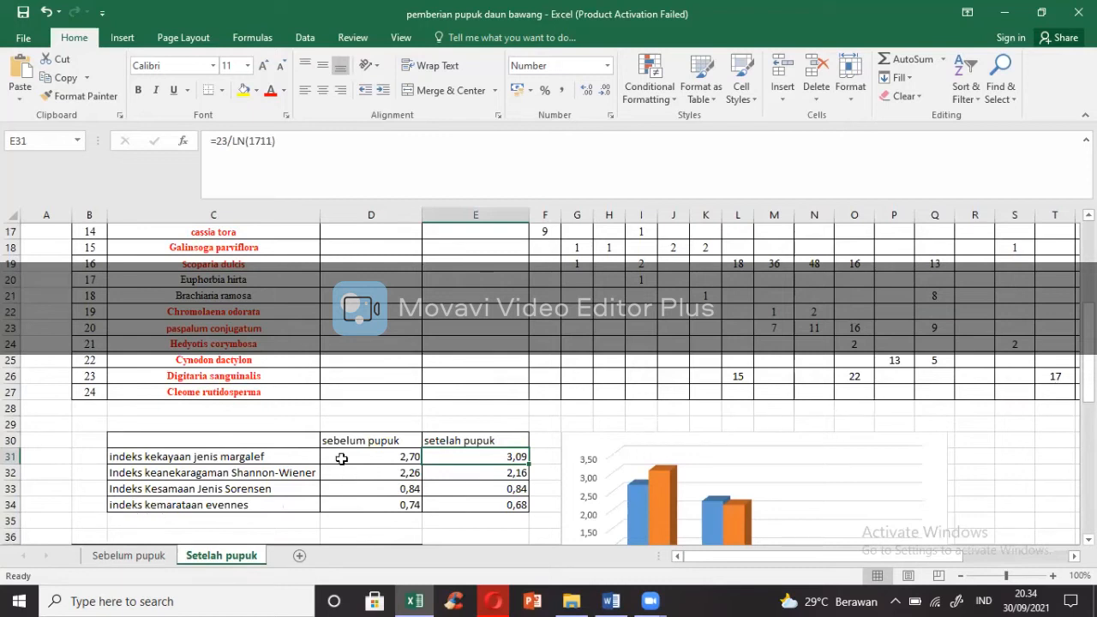
pyautogui.click(151, 557)
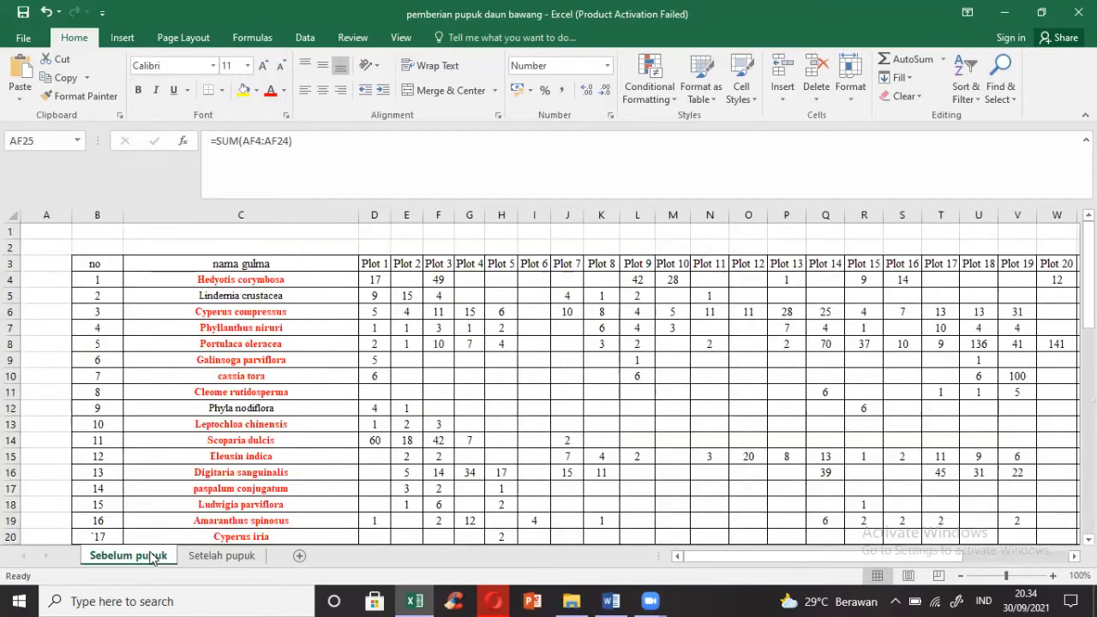
# Step: Switch to the Word document and review the Evenness index formula and the definitions of its H, S and E terms
pyautogui.click(503, 599)
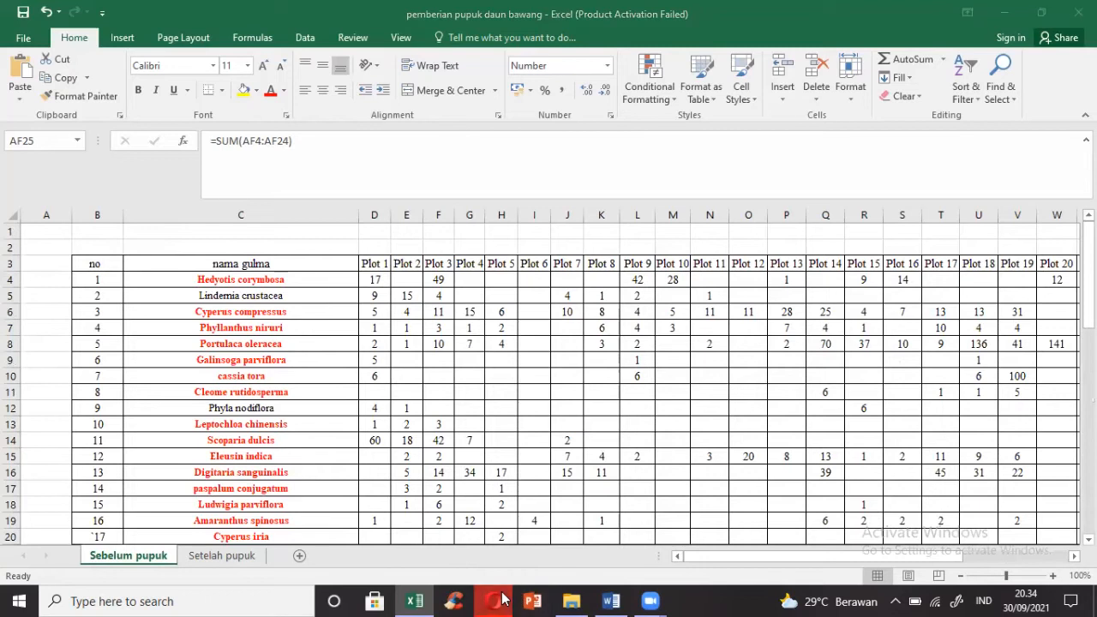
pyautogui.click(606, 600)
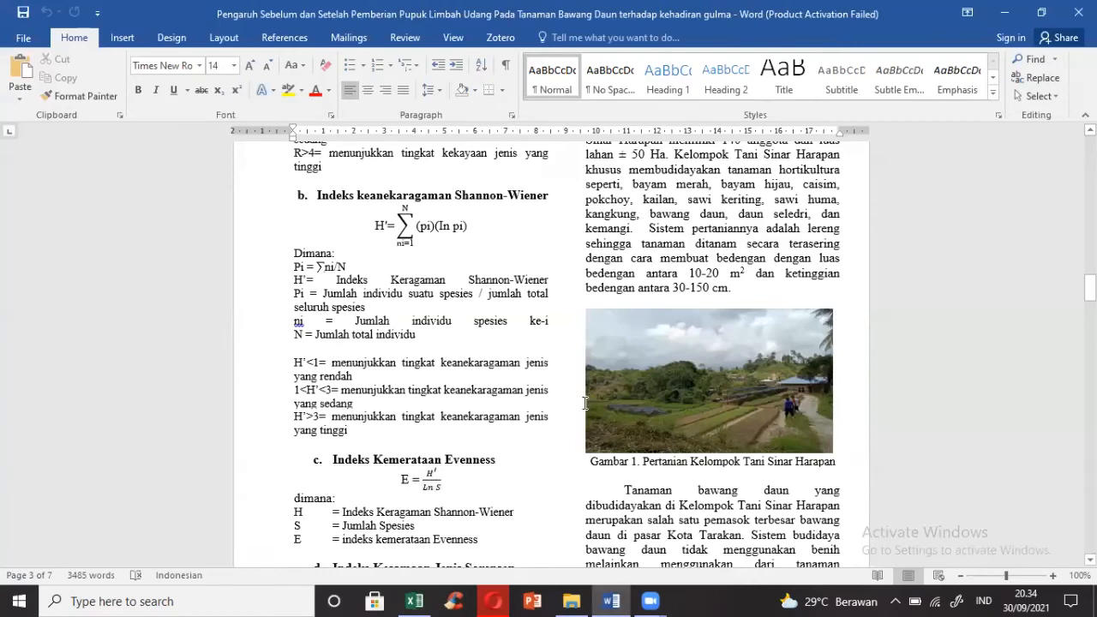
pyautogui.moveTo(1091, 286)
pyautogui.mouseDown()
pyautogui.moveTo(1091, 306)
pyautogui.moveTo(1091, 293)
pyautogui.mouseUp()
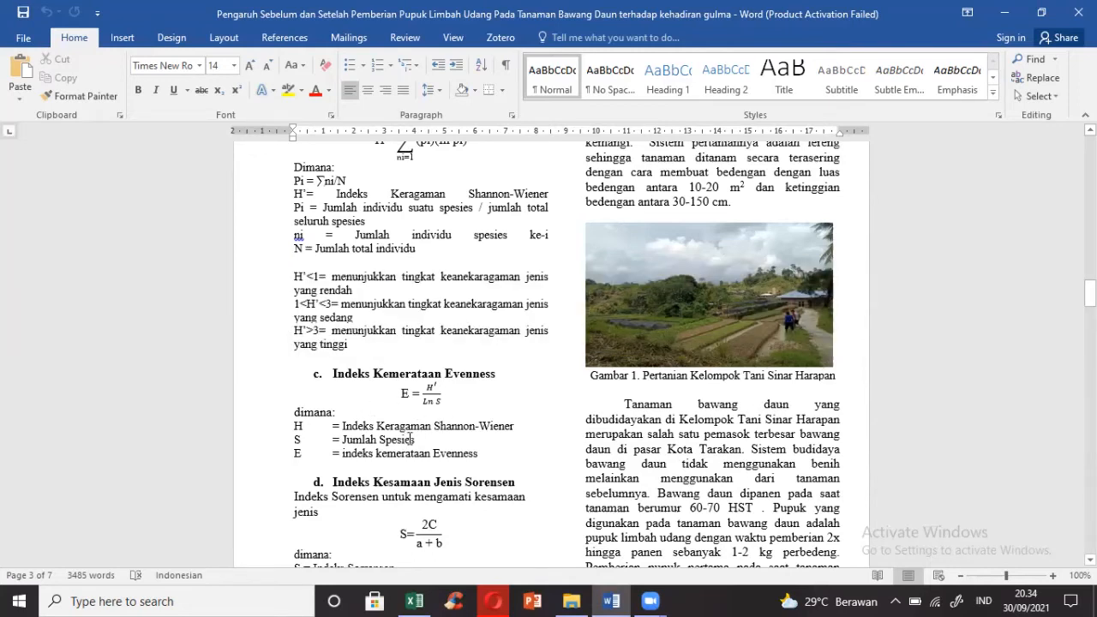
pyautogui.click(652, 599)
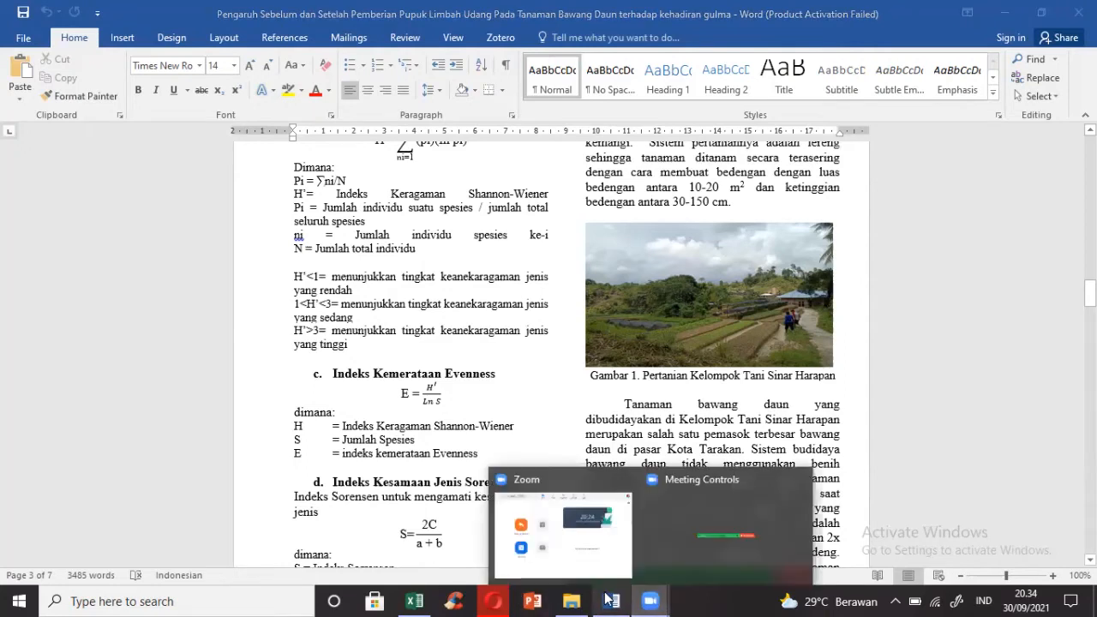
pyautogui.click(608, 599)
pyautogui.click(494, 601)
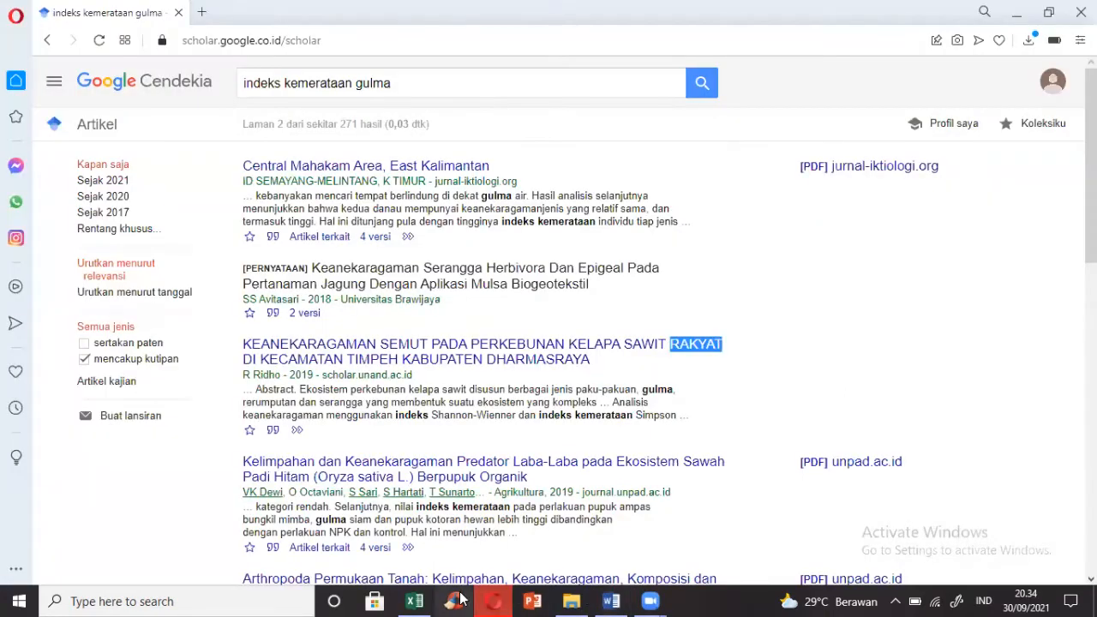
# Step: Return to the Excel workbook and examine the Evenness formula in D33, the Margalef cell D30 and the Shannon-Wiener reference in D31
pyautogui.click(415, 601)
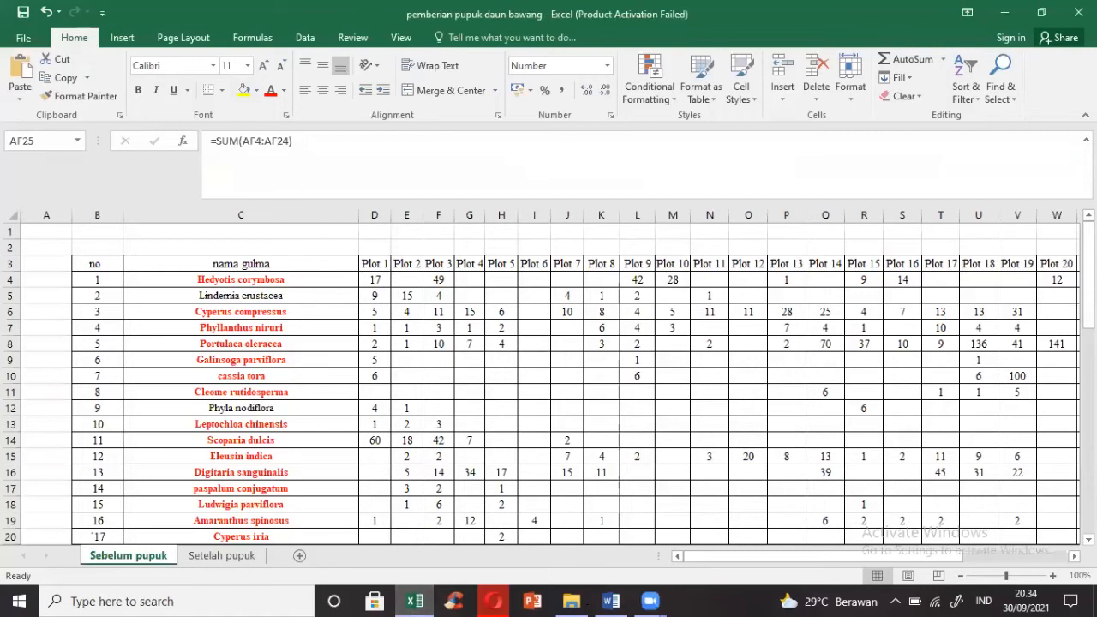
pyautogui.scroll(-6, 548, 386)
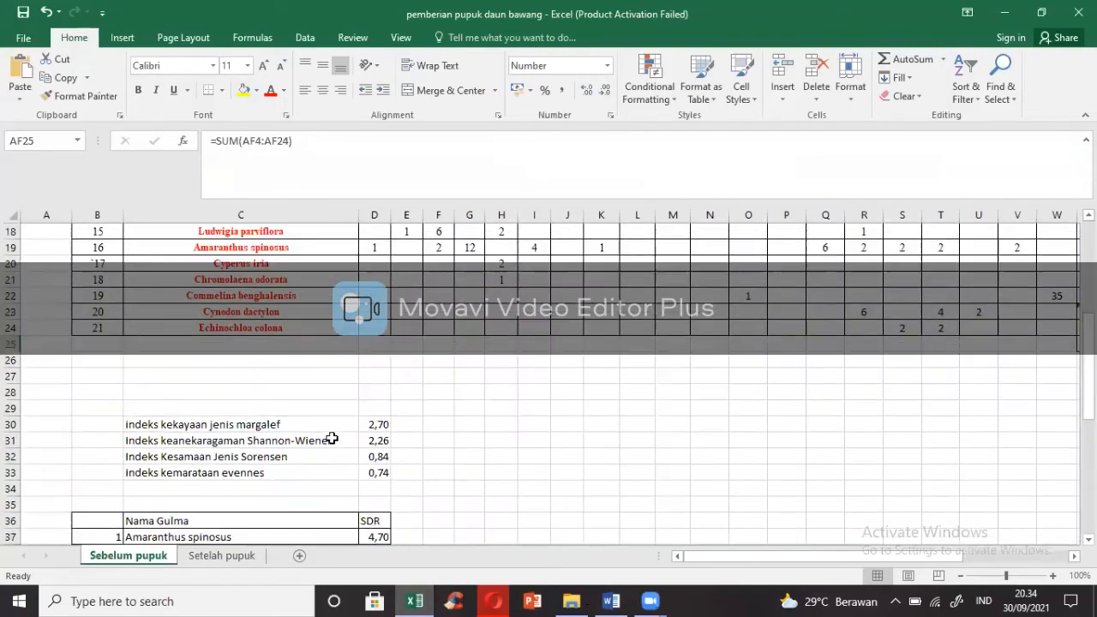
pyautogui.click(384, 472)
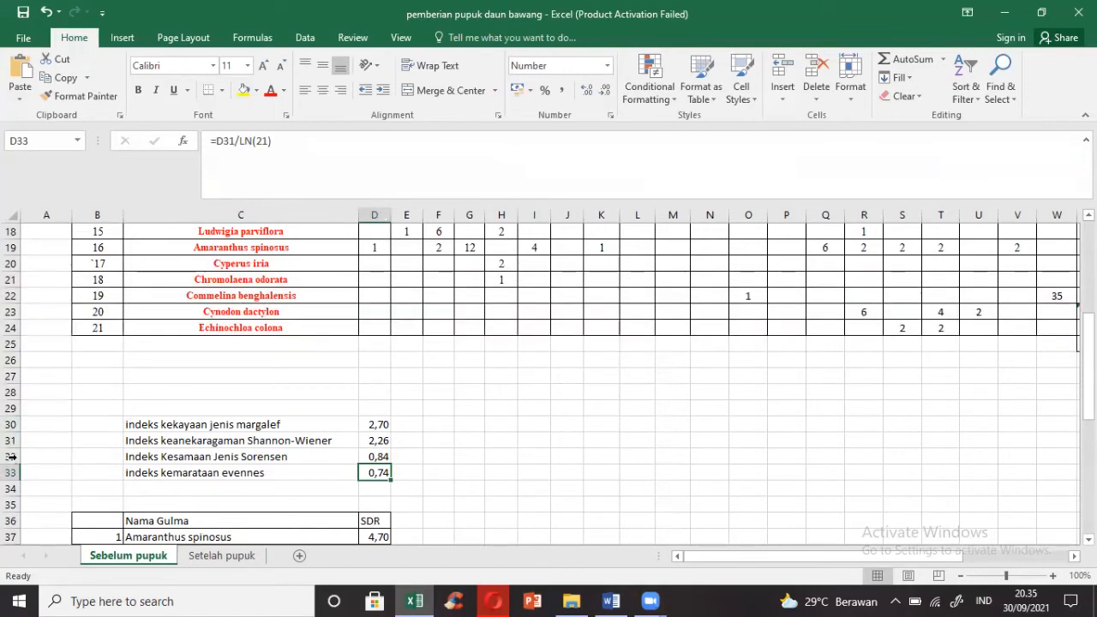
pyautogui.click(374, 426)
pyautogui.click(378, 441)
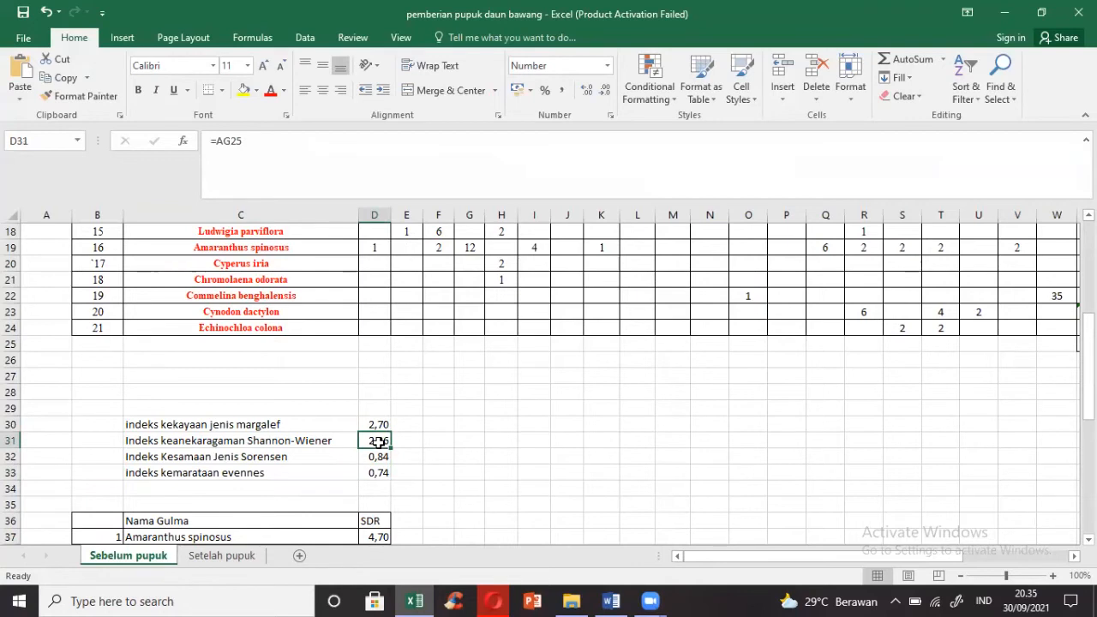
# Step: Compare the Evenness formula in D33 with the Margalef formula in D30 on Sebelum pupuk
pyautogui.click(379, 473)
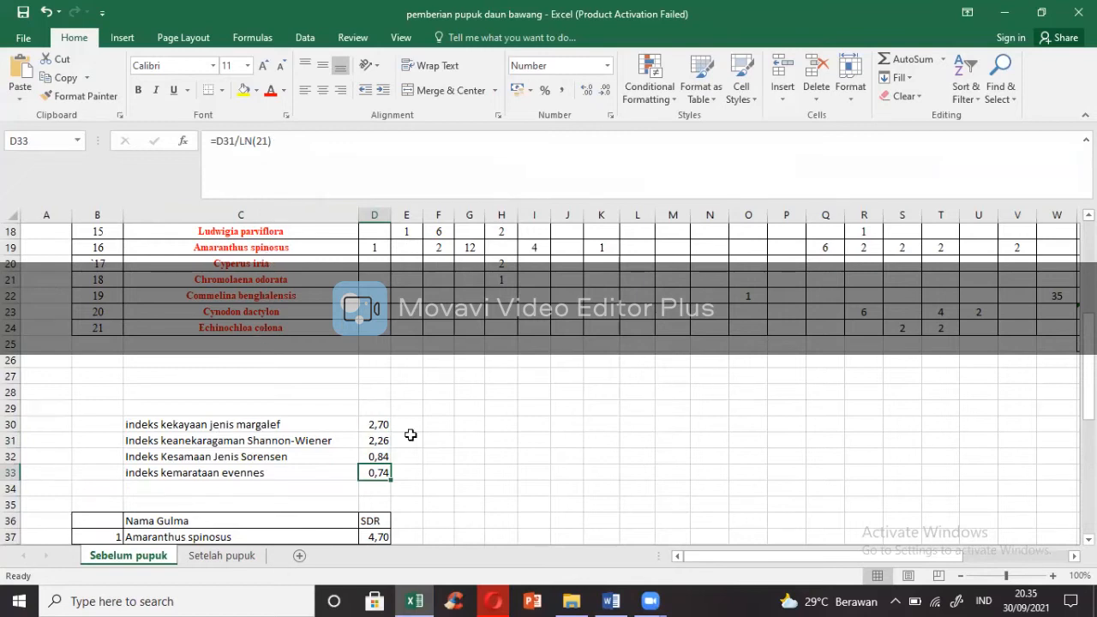
pyautogui.click(384, 426)
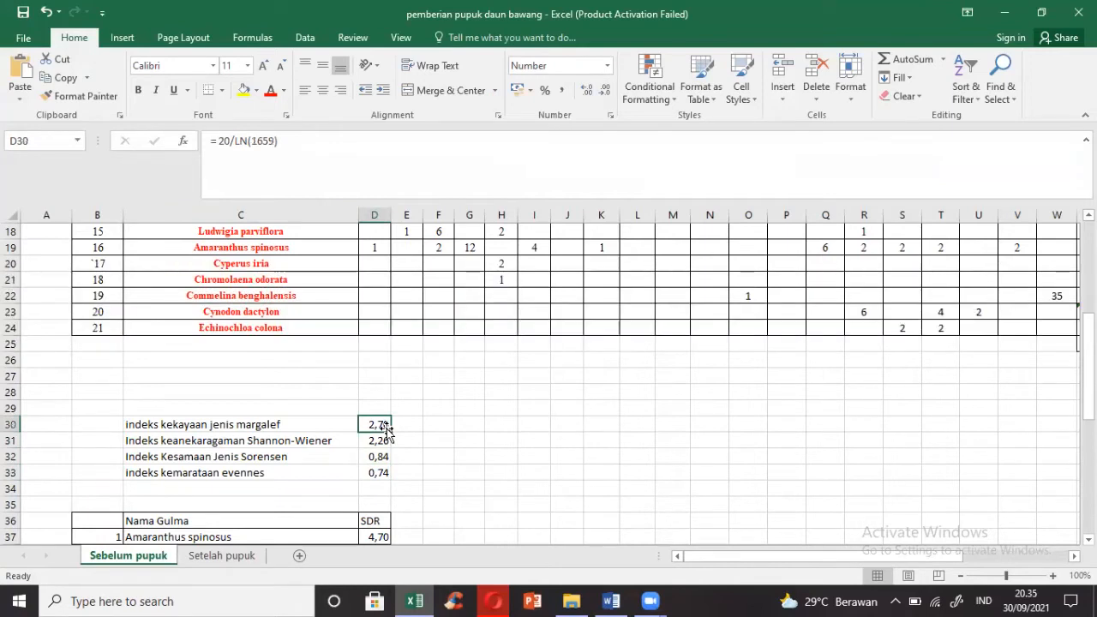
pyautogui.click(379, 473)
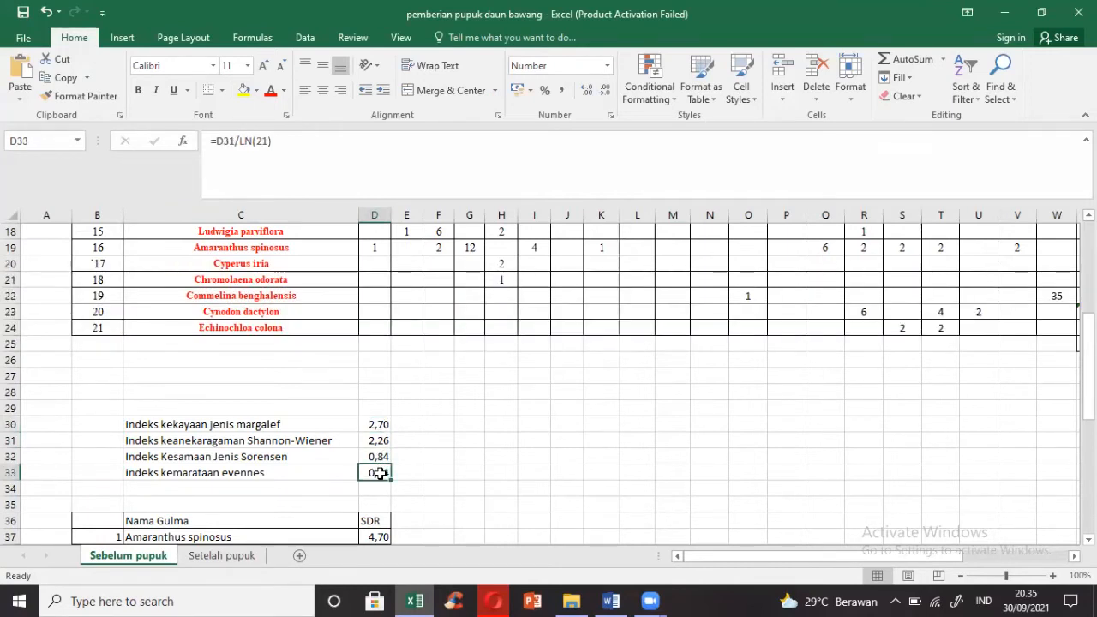
# Step: Switch to the Word document and review the Margalef formula with its S and N definitions, and the Evenness formula
pyautogui.click(612, 600)
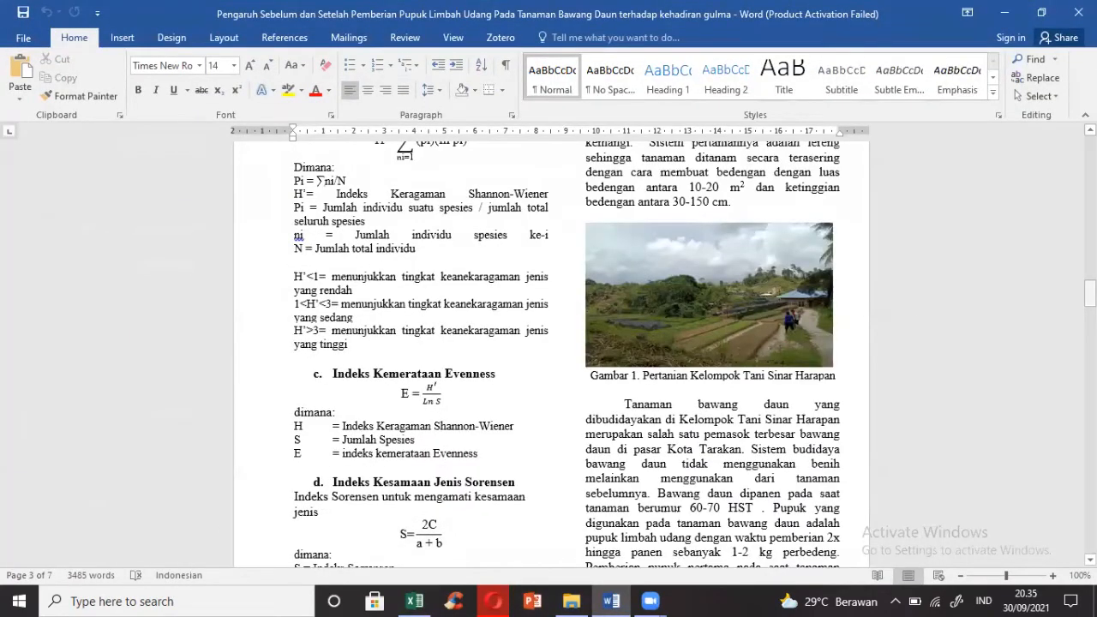
pyautogui.scroll(8, 457, 274)
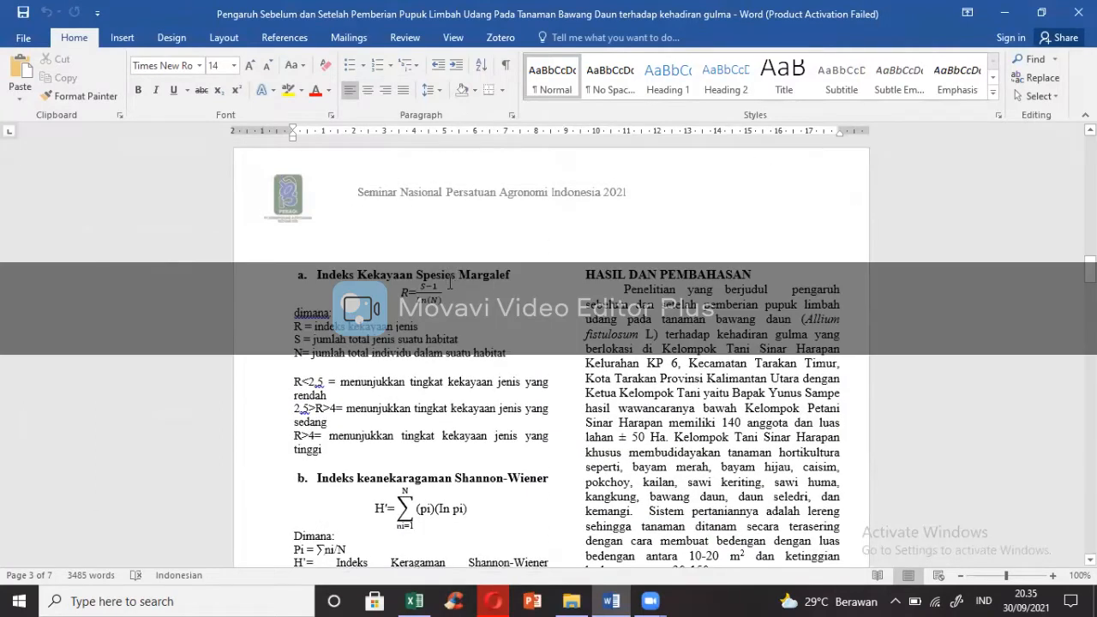
pyautogui.moveTo(1090, 268); pyautogui.dragTo(1089, 298)
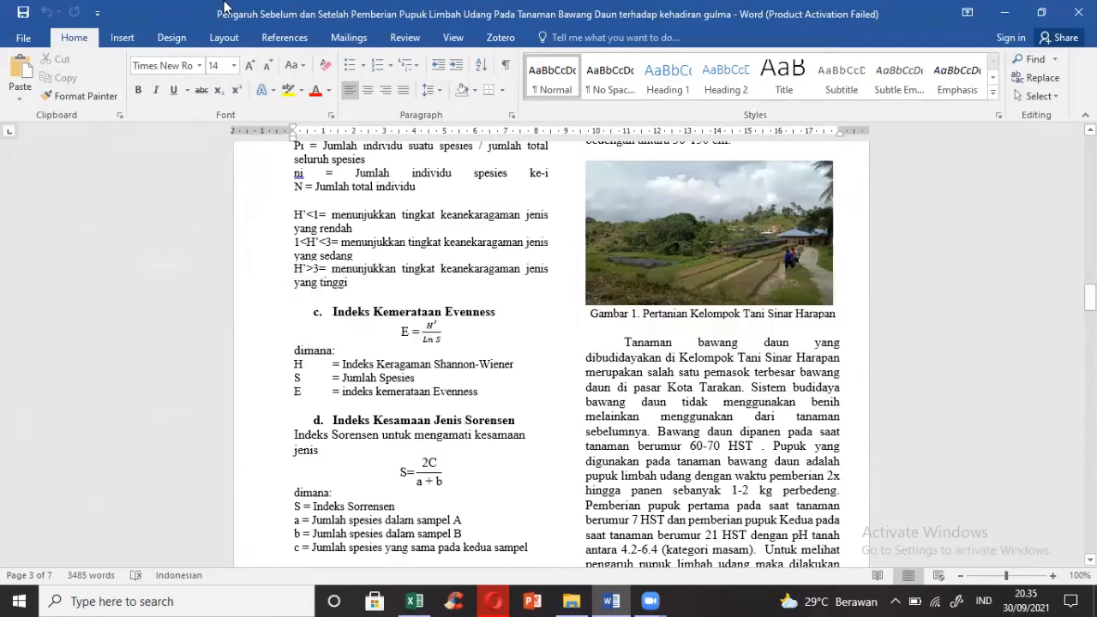
# Step: Return to the Excel workbook and inspect which cell the Evenness formula in D33 references, leaving the formula as it is
pyautogui.hotkey('alt', 'Tab')
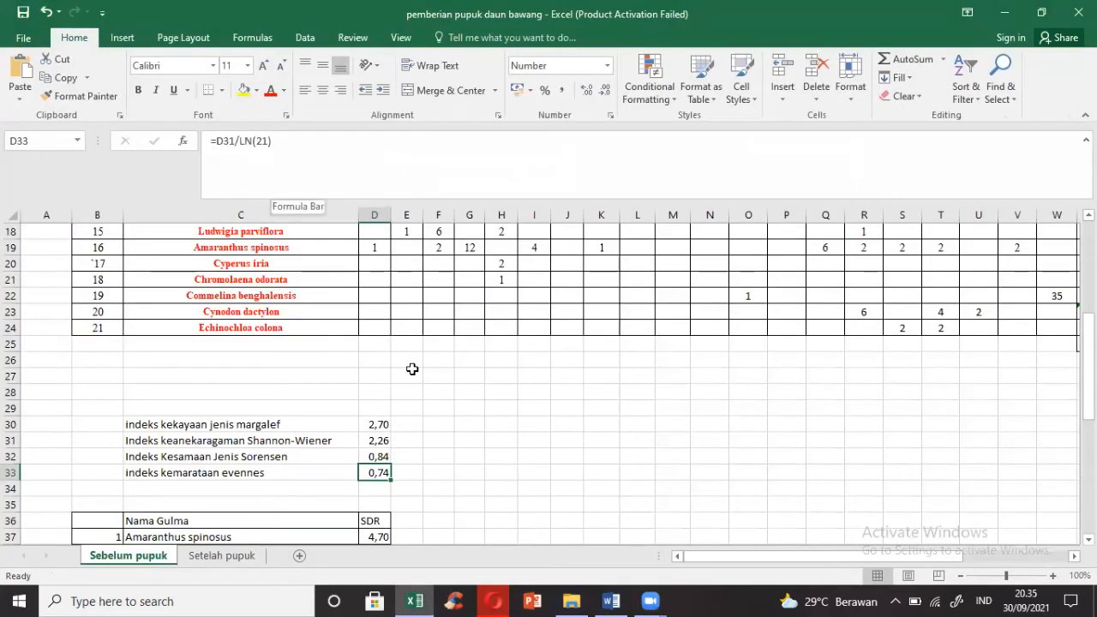
pyautogui.doubleClick(383, 471)
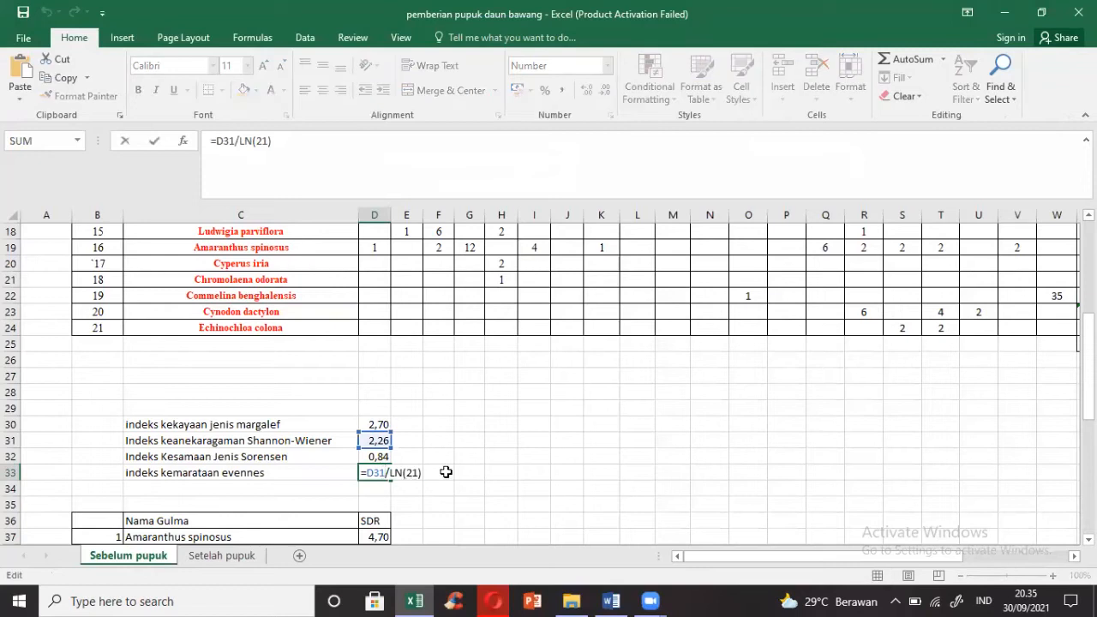
pyautogui.doubleClick(445, 446)
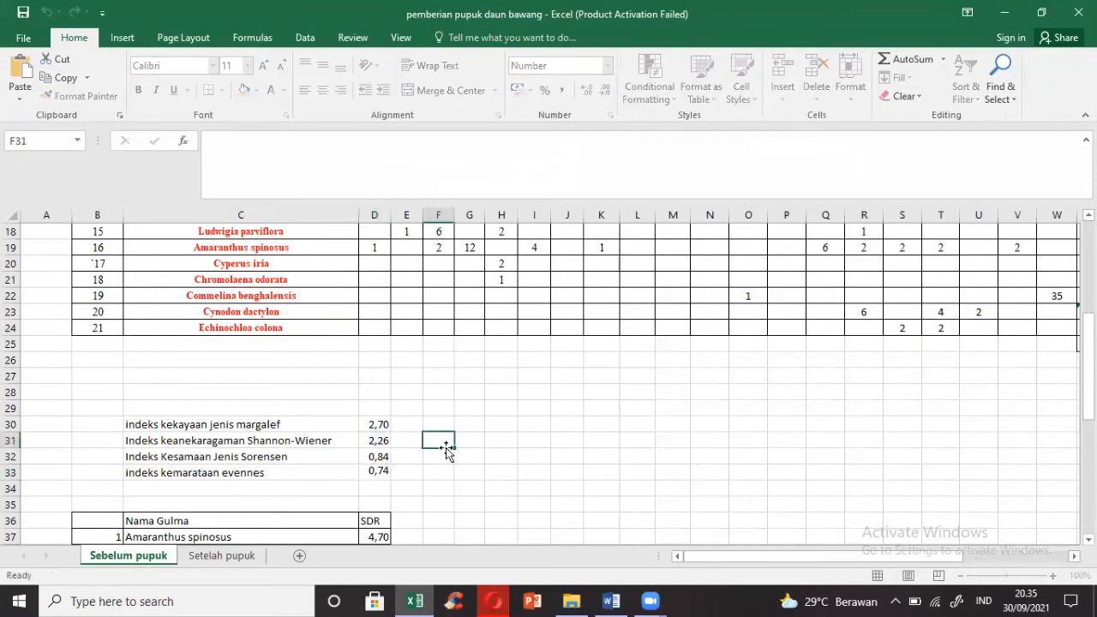
pyautogui.doubleClick(382, 472)
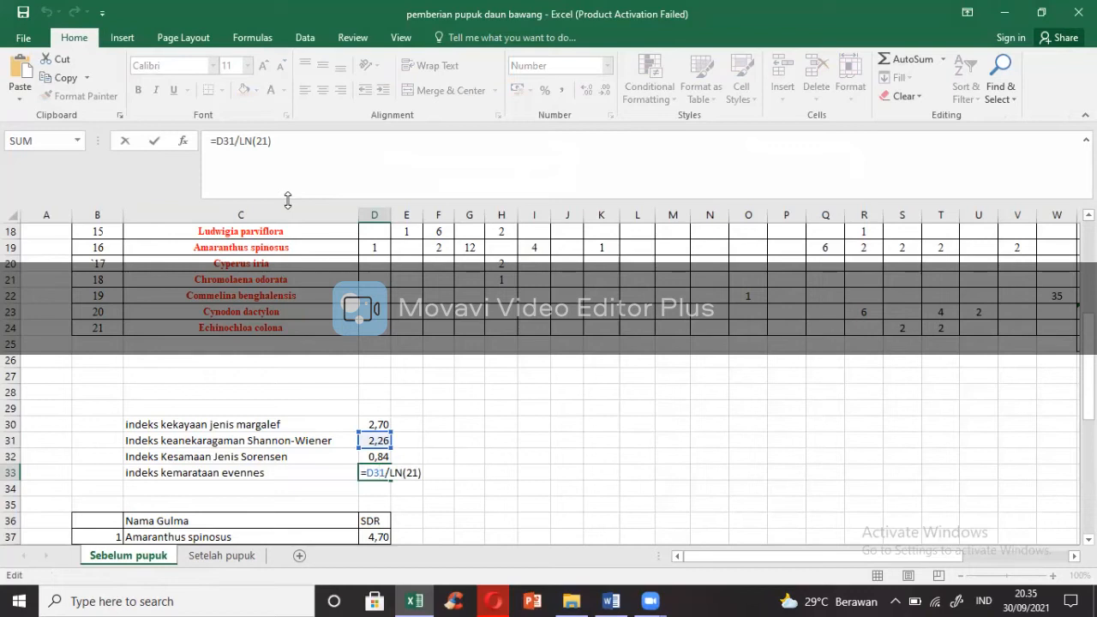
pyautogui.press('Return')
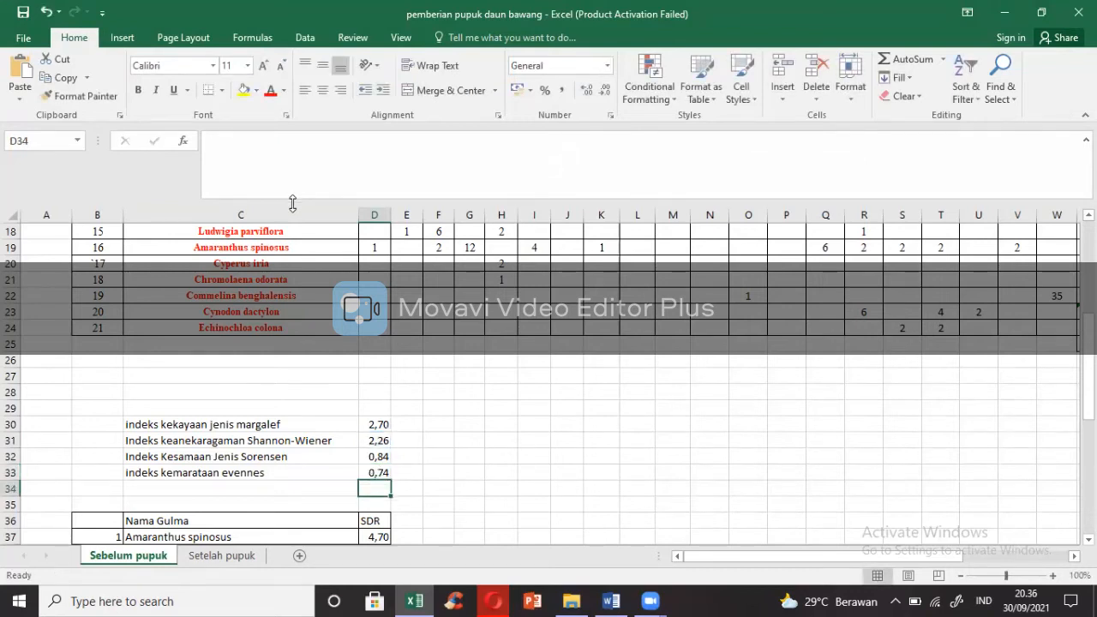
# Step: Switch back to the Word document and reread the Evenness formula E = H'/Ln S
pyautogui.click(495, 601)
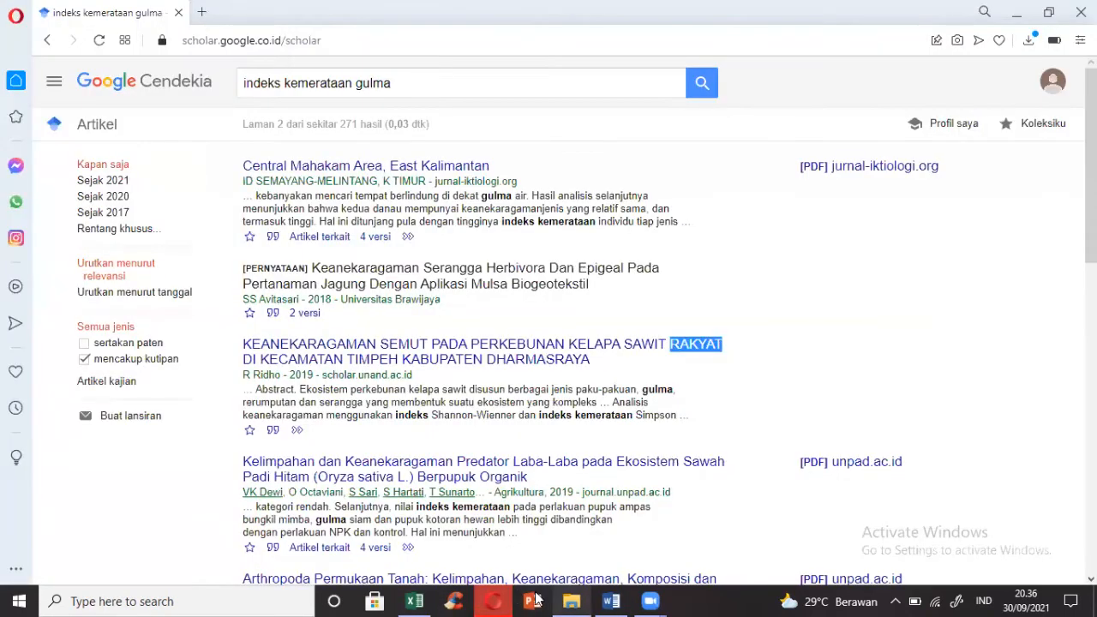
pyautogui.click(618, 600)
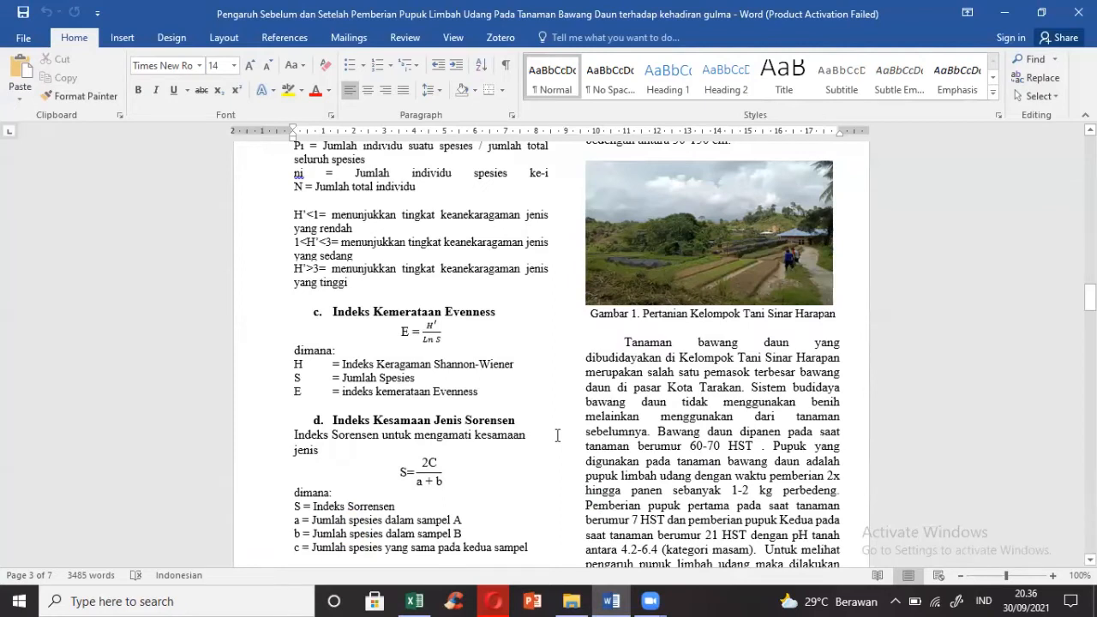
pyautogui.click(570, 601)
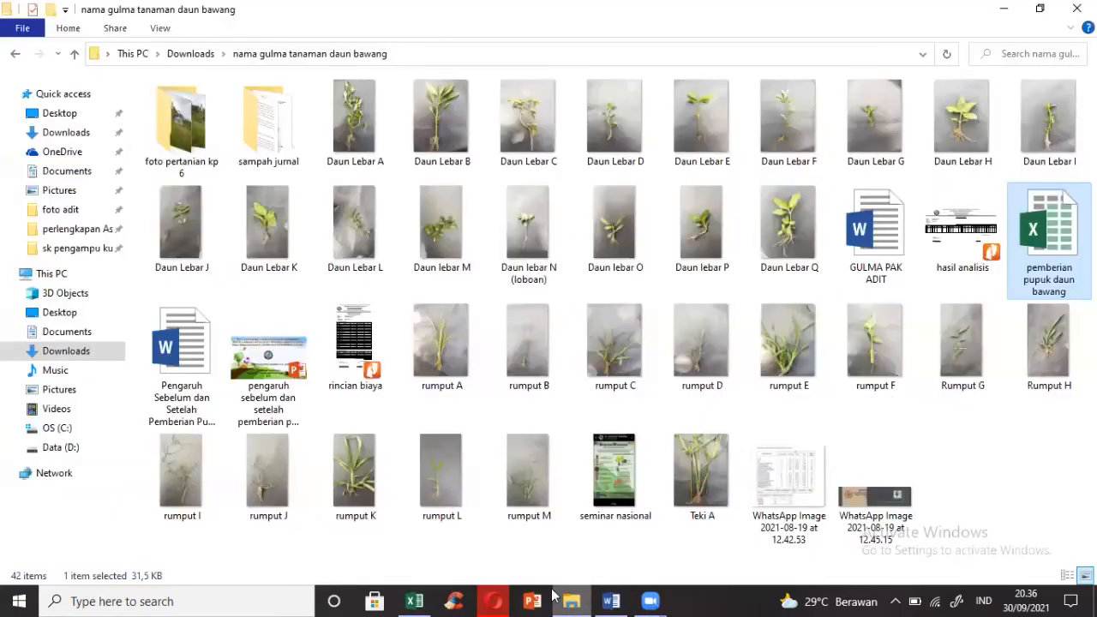
pyautogui.click(493, 601)
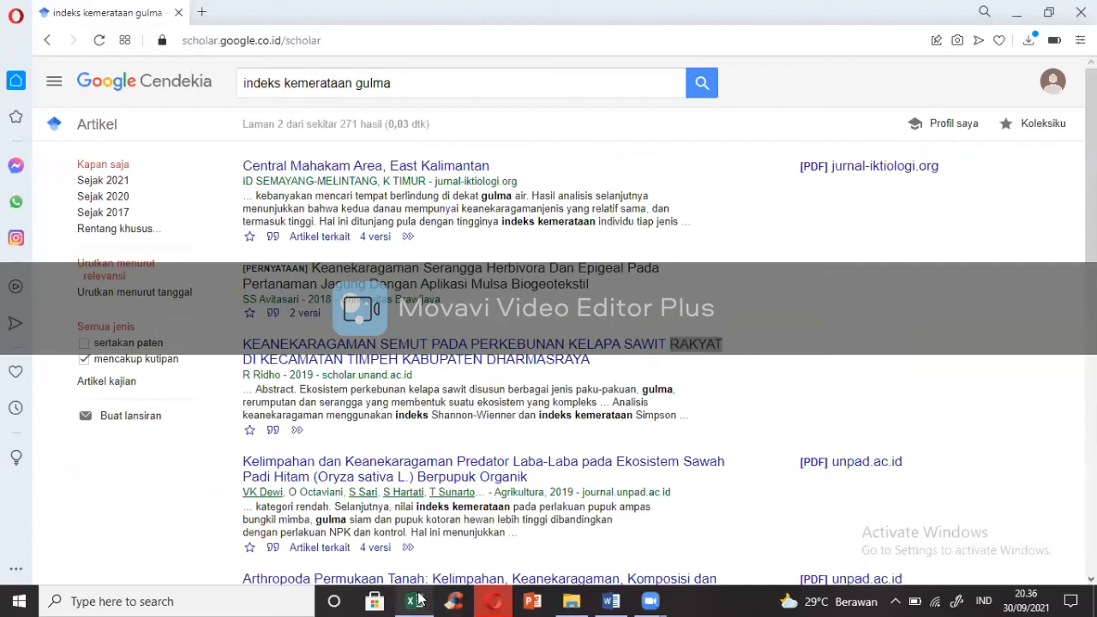
# Step: Return to the Excel workbook and examine the Evenness formula in E34 and the Shannon-Wiener reference in E32 on Setelah pupuk
pyautogui.click(417, 601)
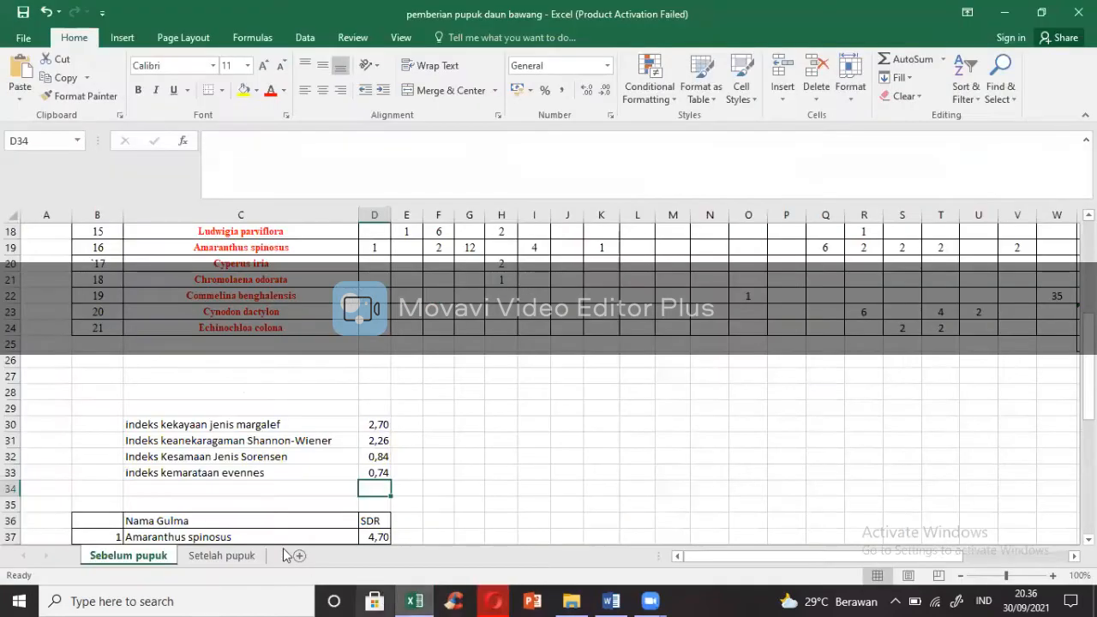
pyautogui.click(234, 555)
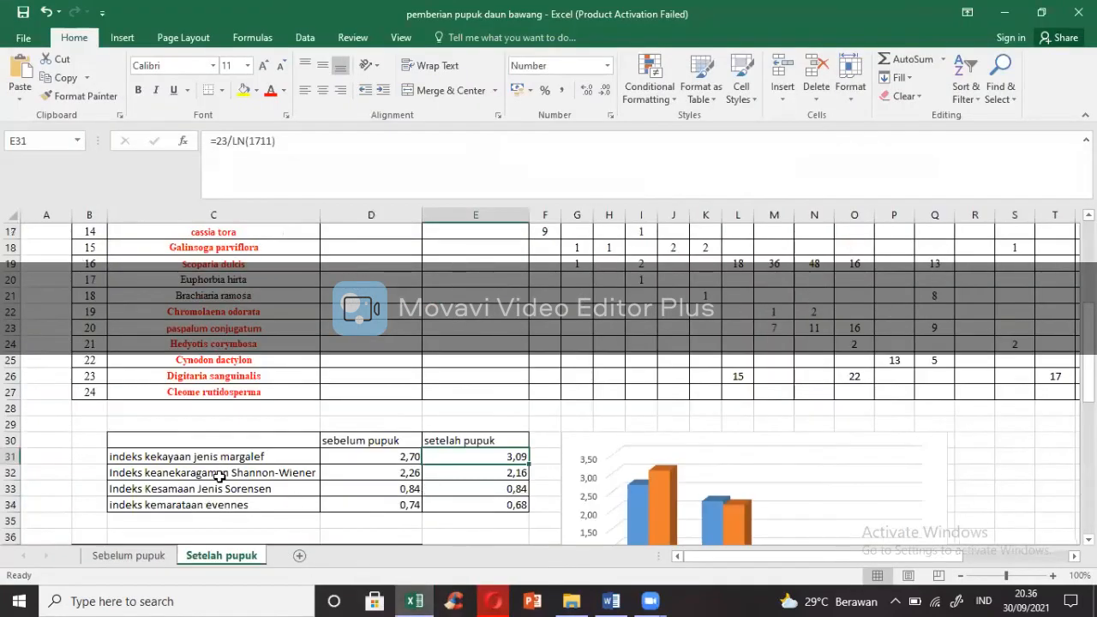
pyautogui.click(485, 506)
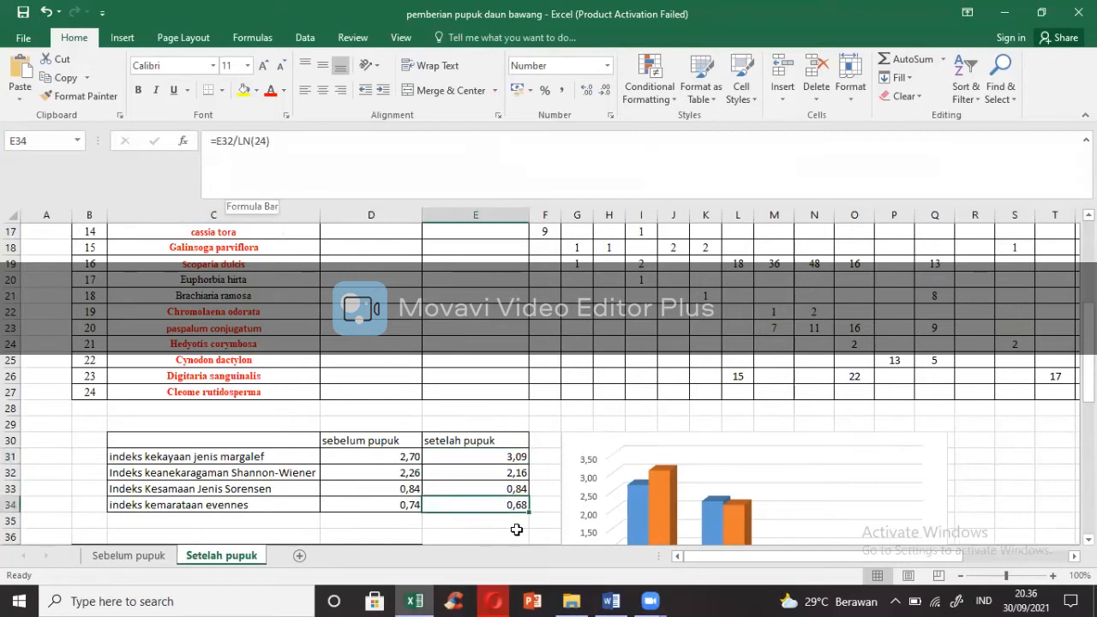
pyautogui.click(509, 473)
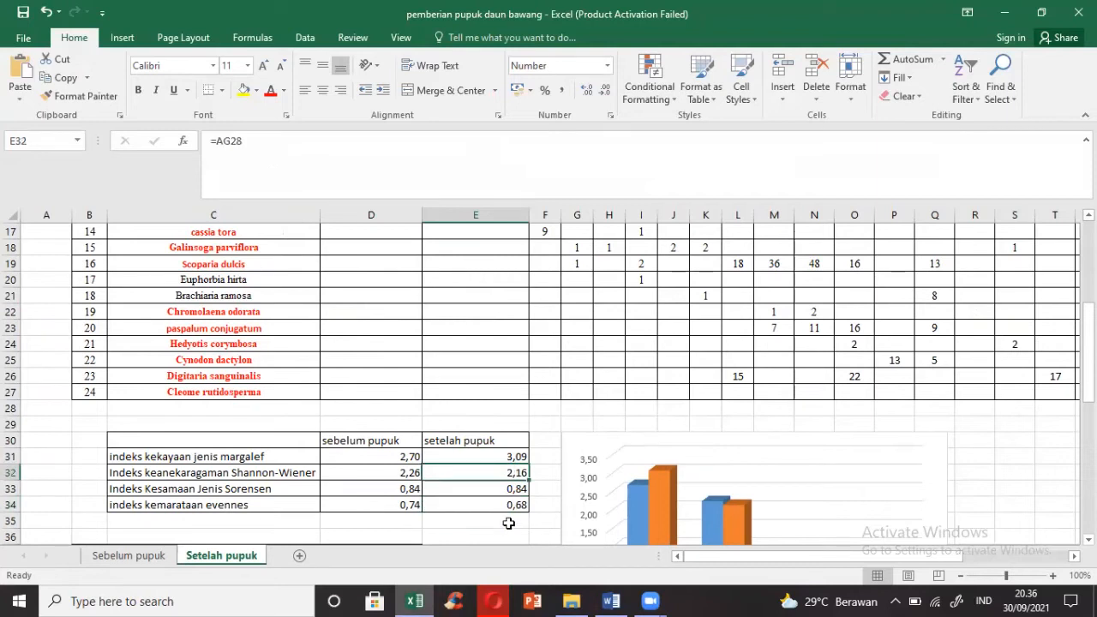
pyautogui.doubleClick(509, 506)
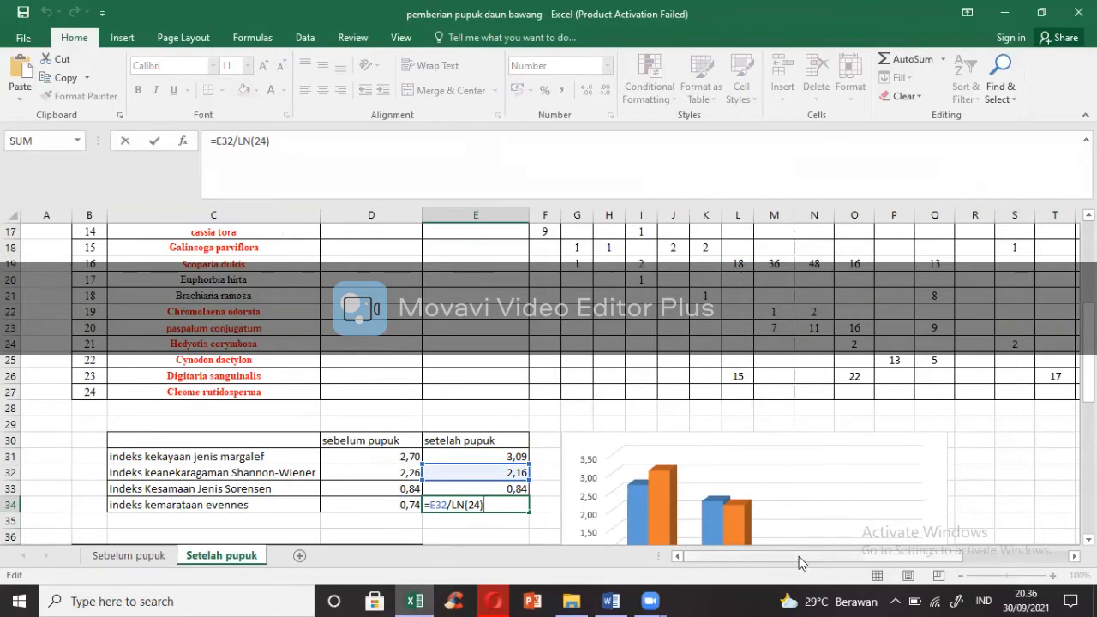
pyautogui.press('Return')
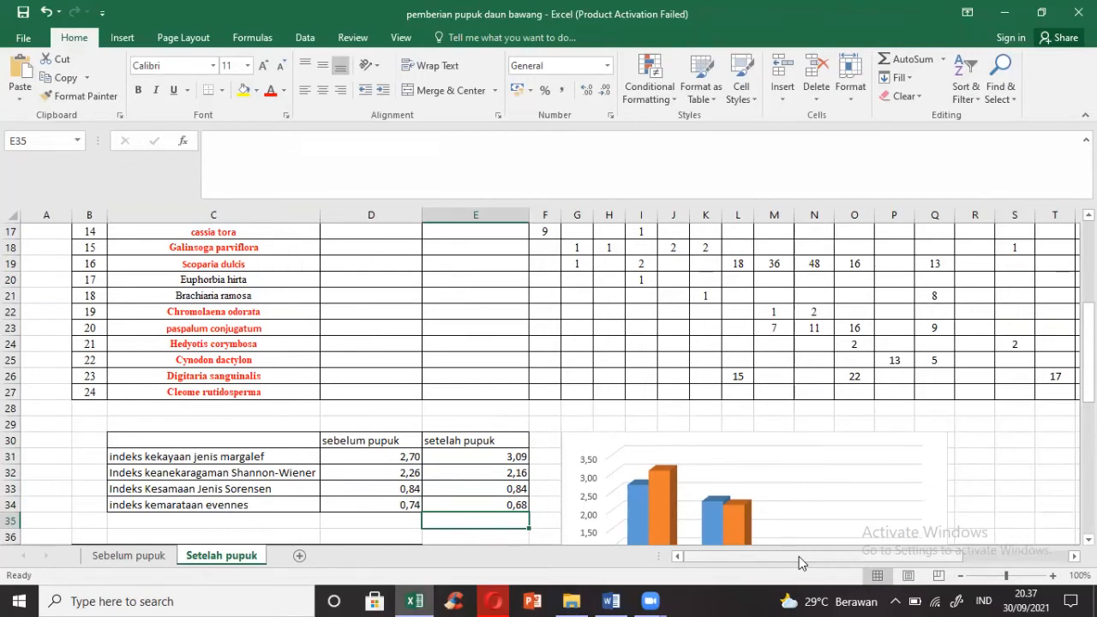
# Step: Review the Sorensen similarity formula and its a, b and c definitions in the Word document, and return to the Excel workbook
pyautogui.click(416, 601)
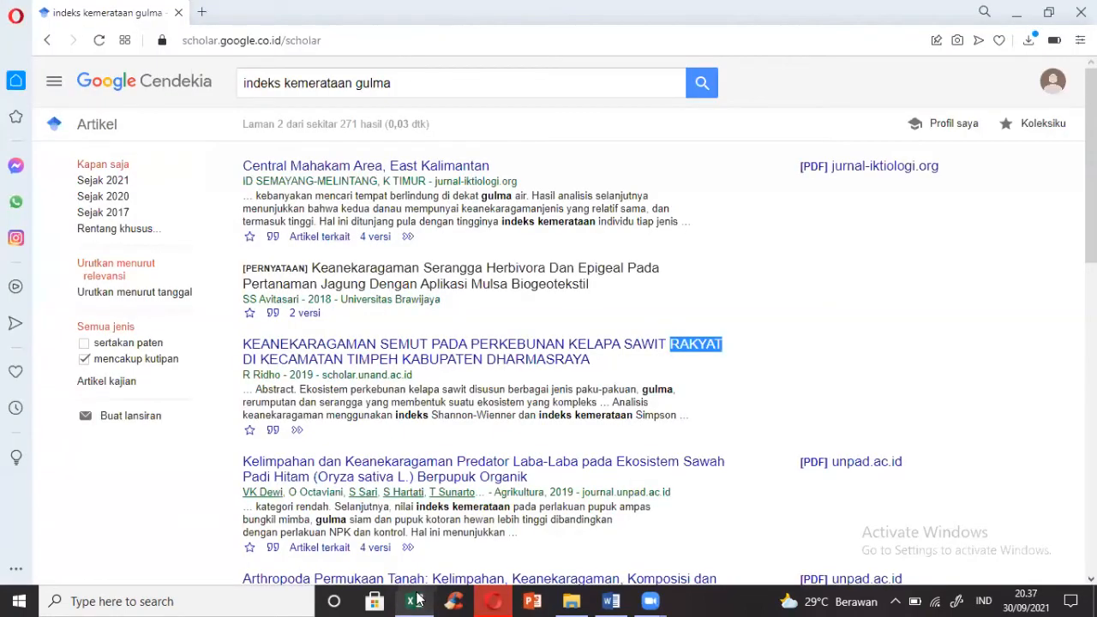
pyautogui.click(611, 601)
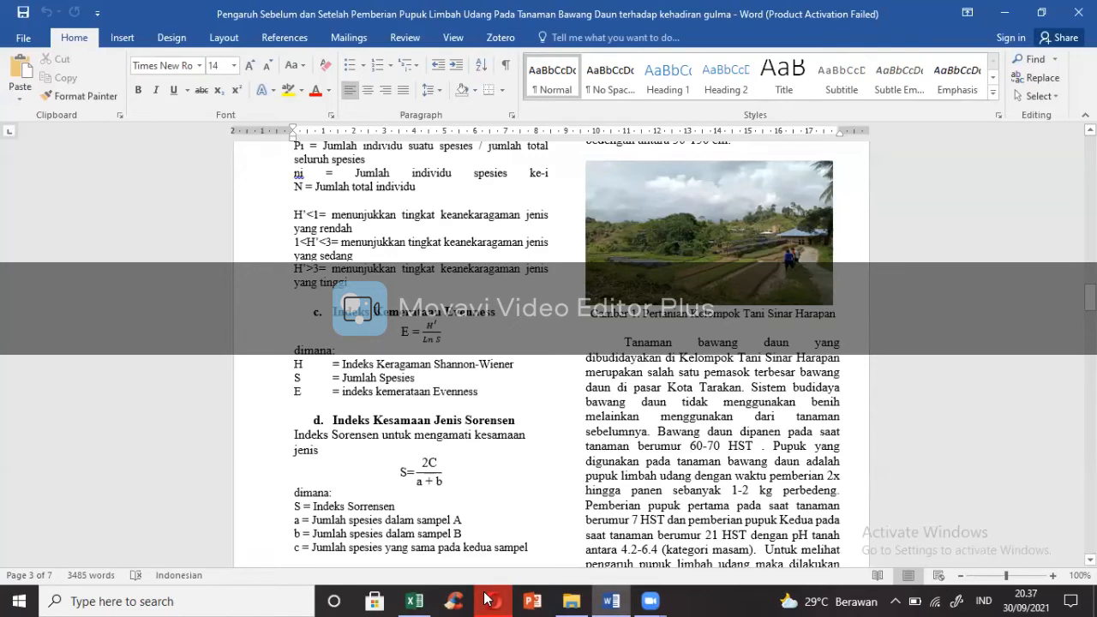
pyautogui.click(416, 601)
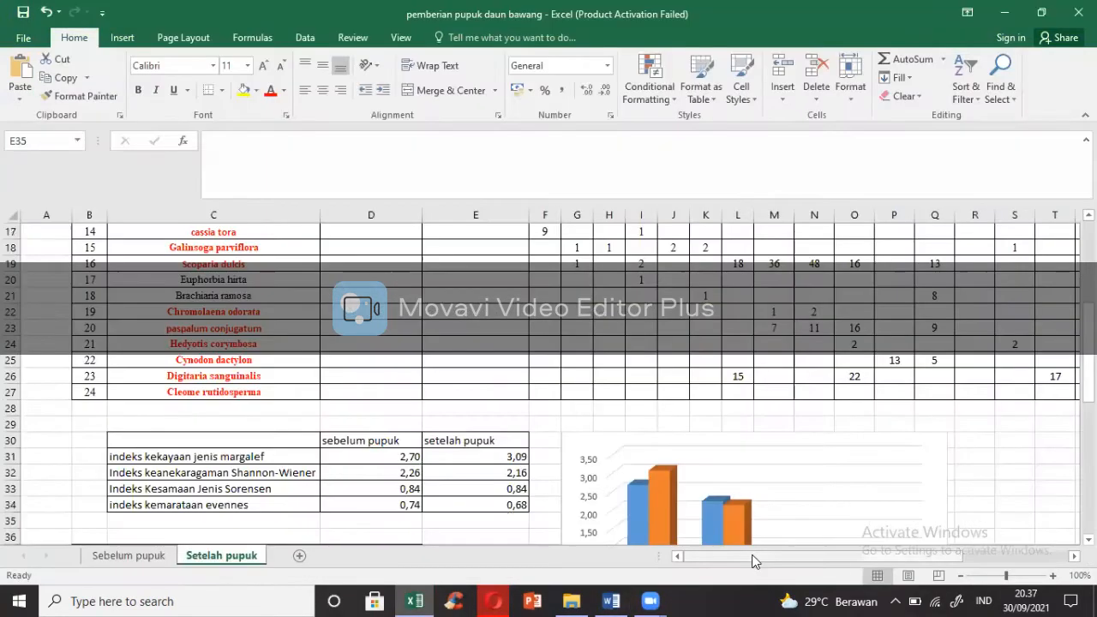
# Step: Examine the Sorensen formula in D32 on Sebelum pupuk and check it against the formula in the Word document
pyautogui.moveTo(1088, 377); pyautogui.dragTo(1088, 293)
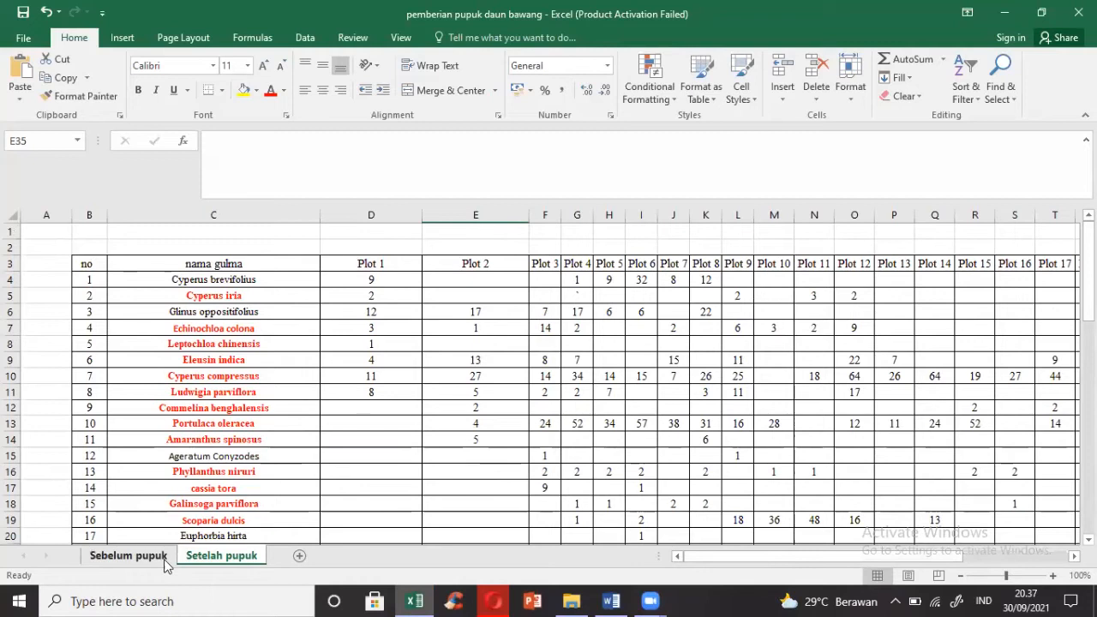
pyautogui.click(129, 555)
pyautogui.moveTo(1088, 368)
pyautogui.mouseDown()
pyautogui.moveTo(1089, 279)
pyautogui.moveTo(1089, 377)
pyautogui.mouseUp()
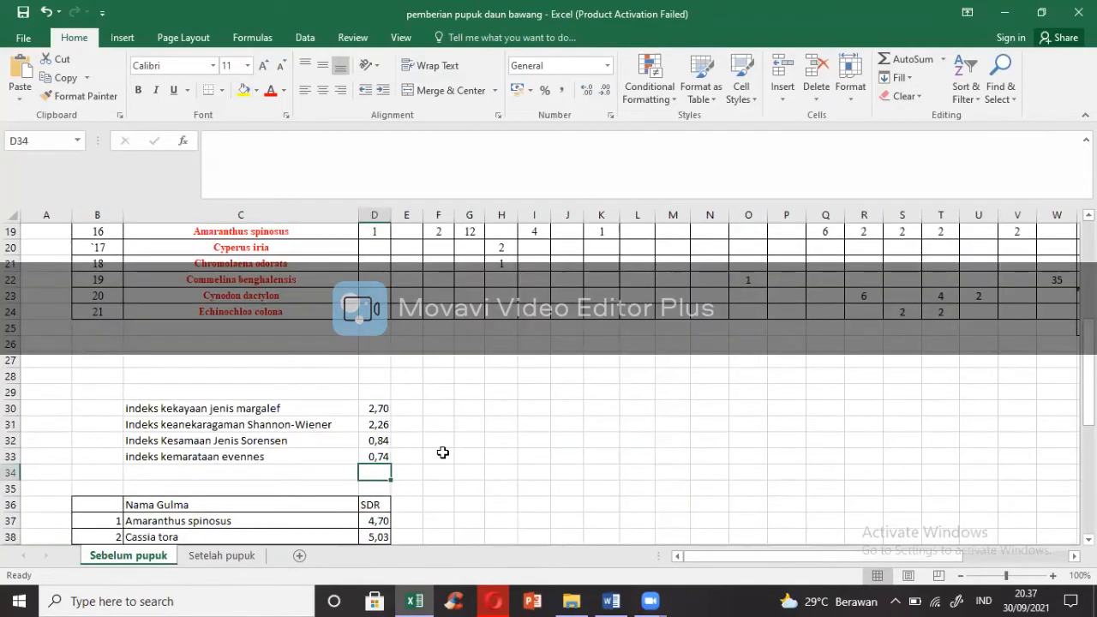
pyautogui.click(379, 440)
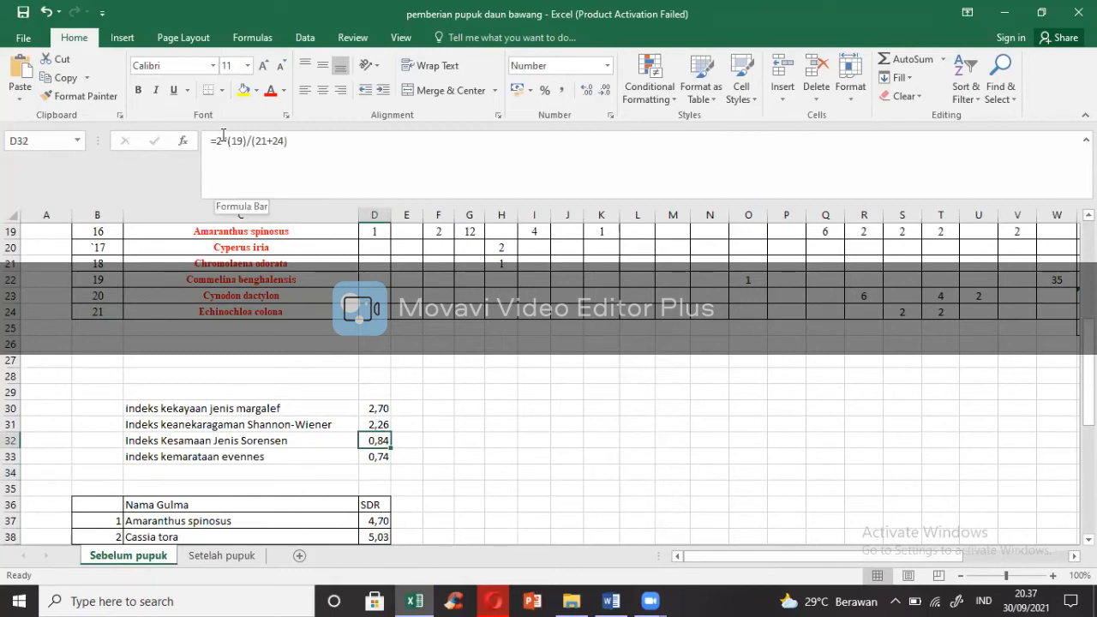
pyautogui.click(610, 601)
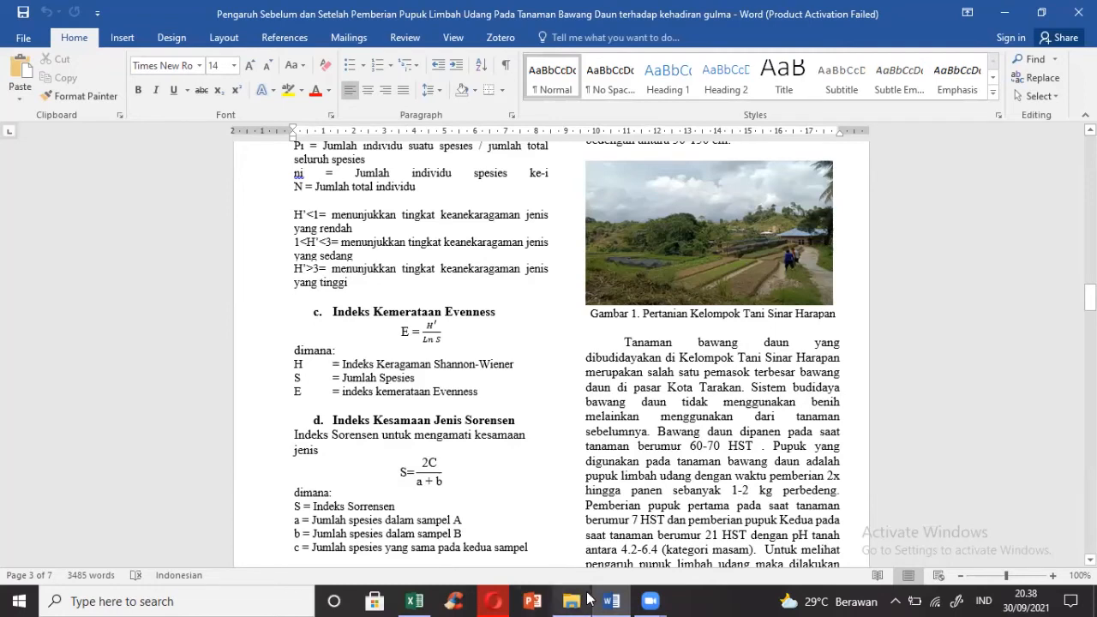
pyautogui.click(415, 600)
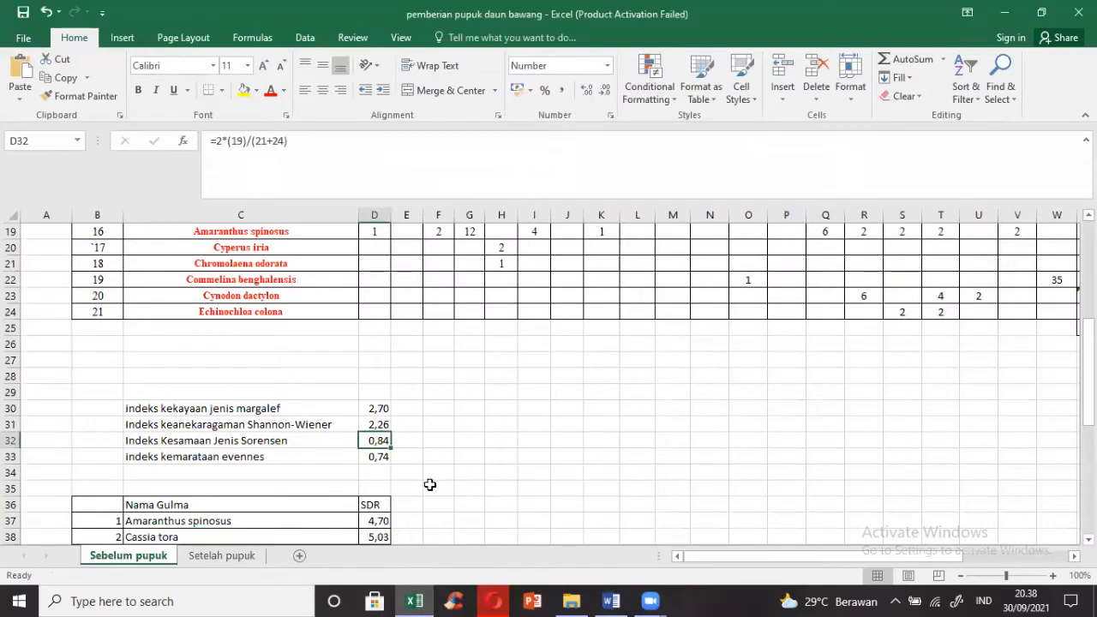
# Step: On Setelah pupuk, examine the before-and-after Sorensen cells D33 and E33, and review the weed species list
pyautogui.click(204, 557)
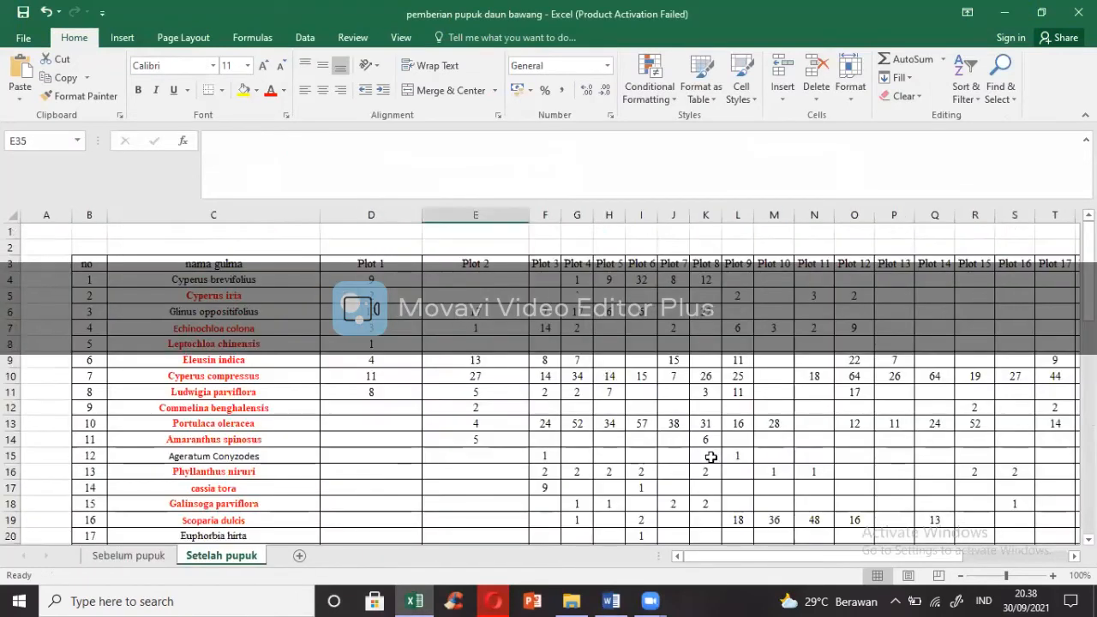
pyautogui.scroll(-8, 400, 334)
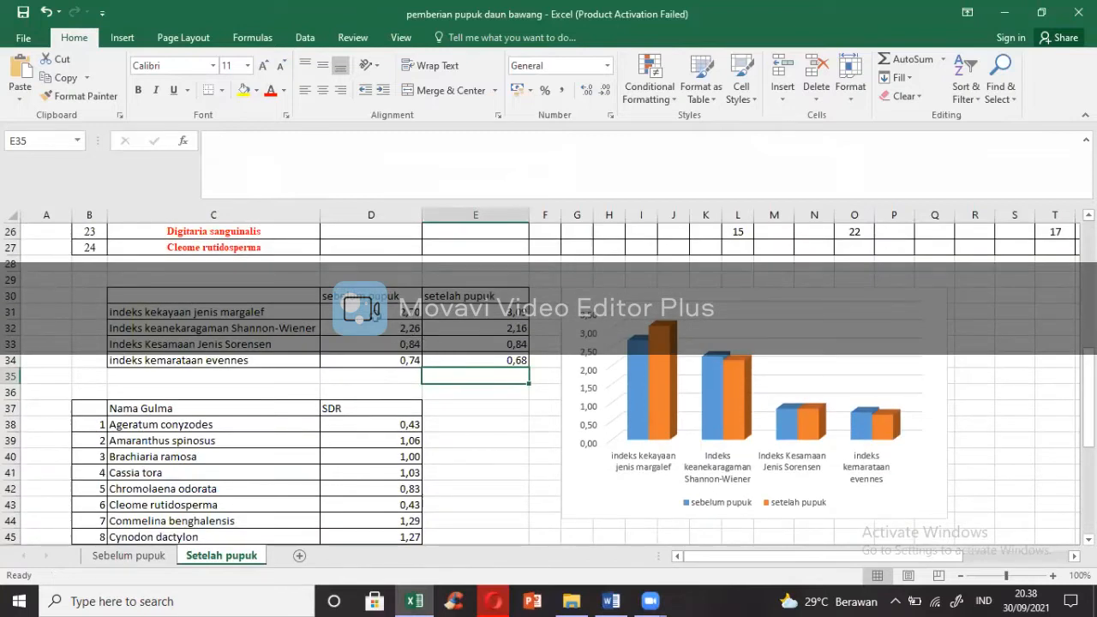
pyautogui.click(412, 345)
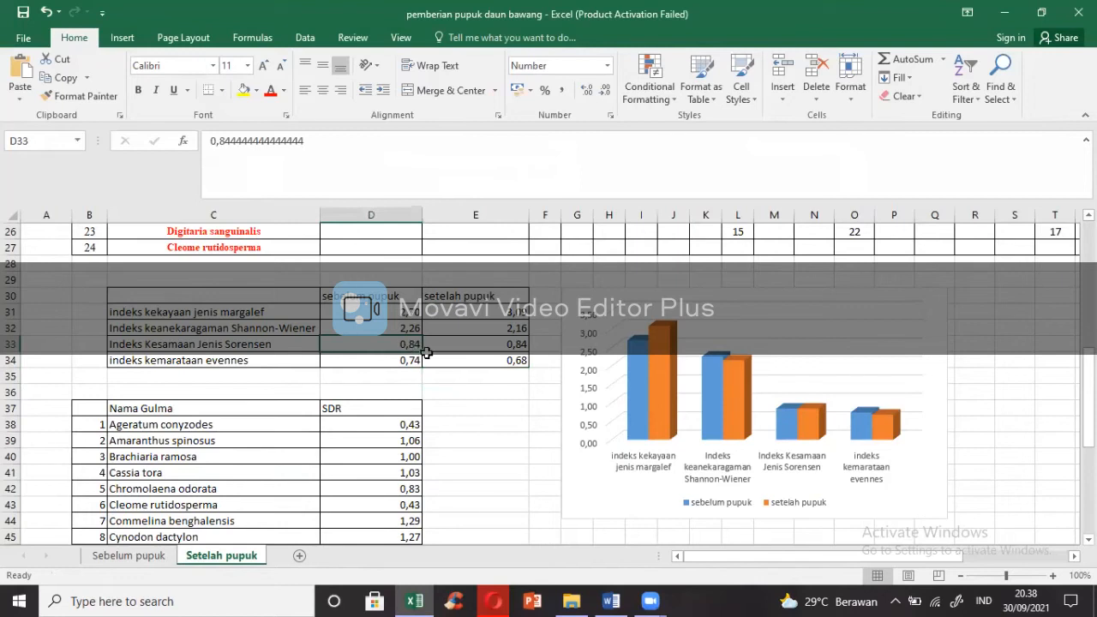
pyautogui.click(456, 343)
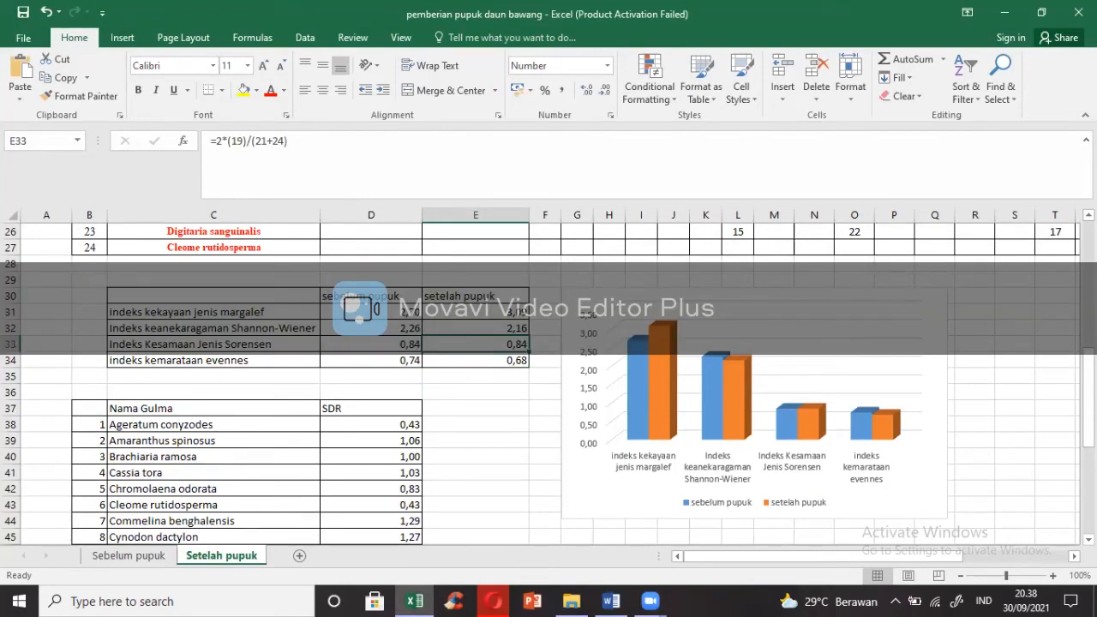
pyautogui.scroll(8, 997, 230)
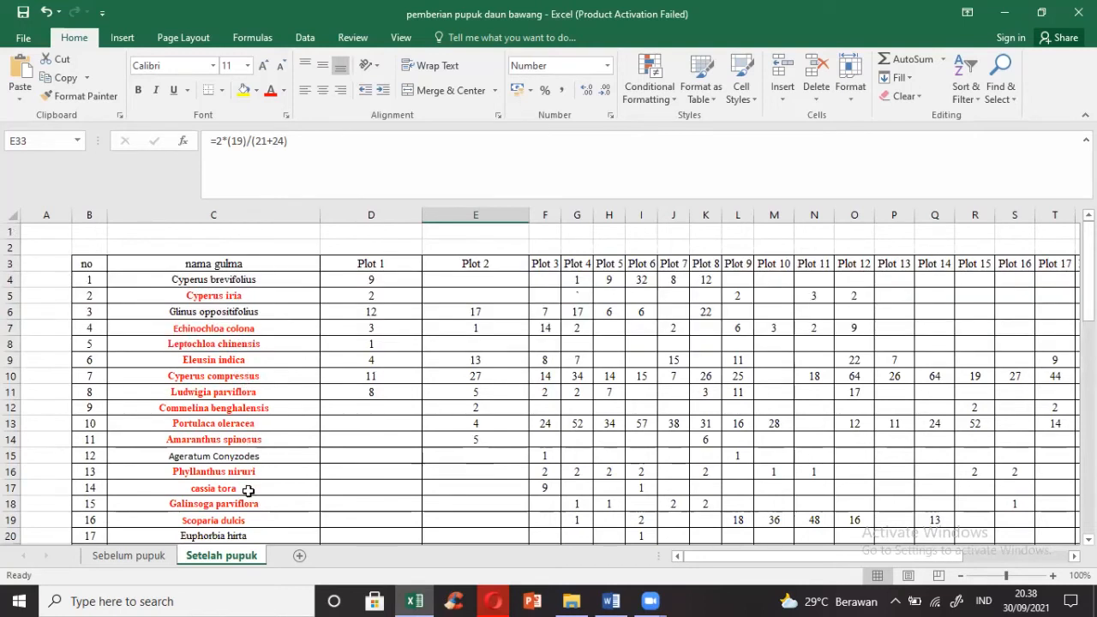
pyautogui.moveTo(1089, 296); pyautogui.dragTo(1088, 307)
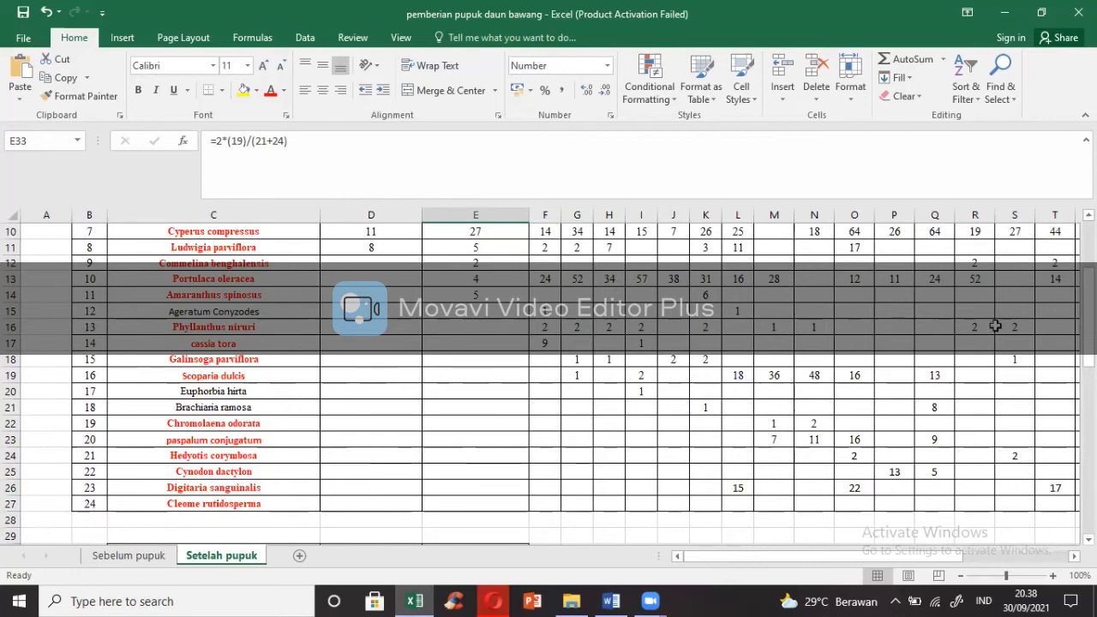
# Step: Check the species counts used in the Sorensen formula in E33 against the weed lists on Sebelum pupuk and Setelah pupuk
pyautogui.moveTo(1088, 360); pyautogui.dragTo(1089, 364)
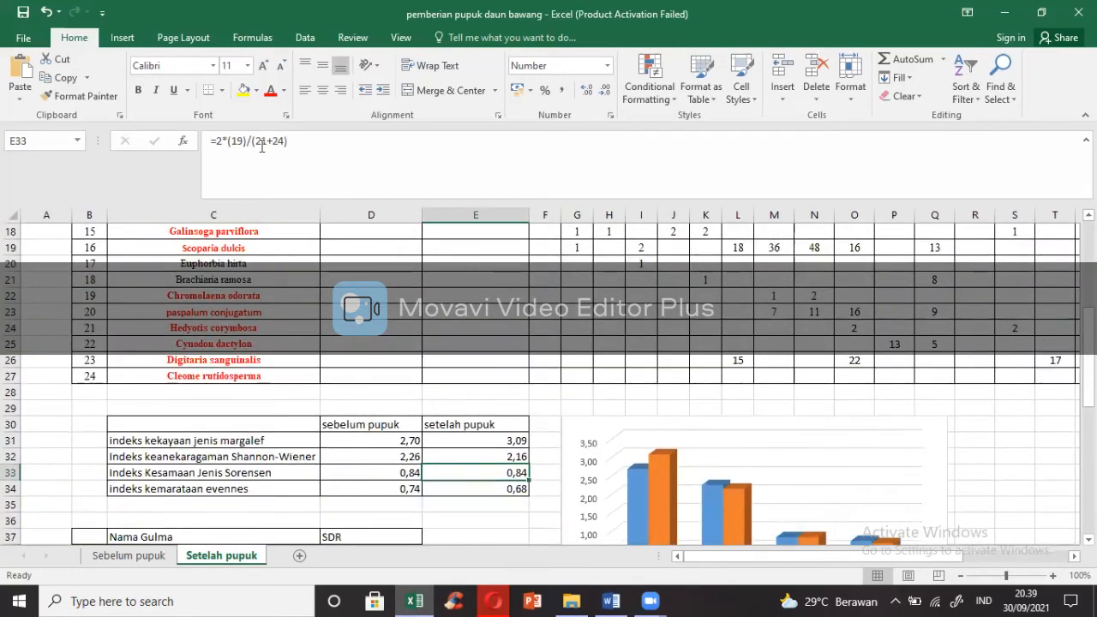
pyautogui.click(129, 555)
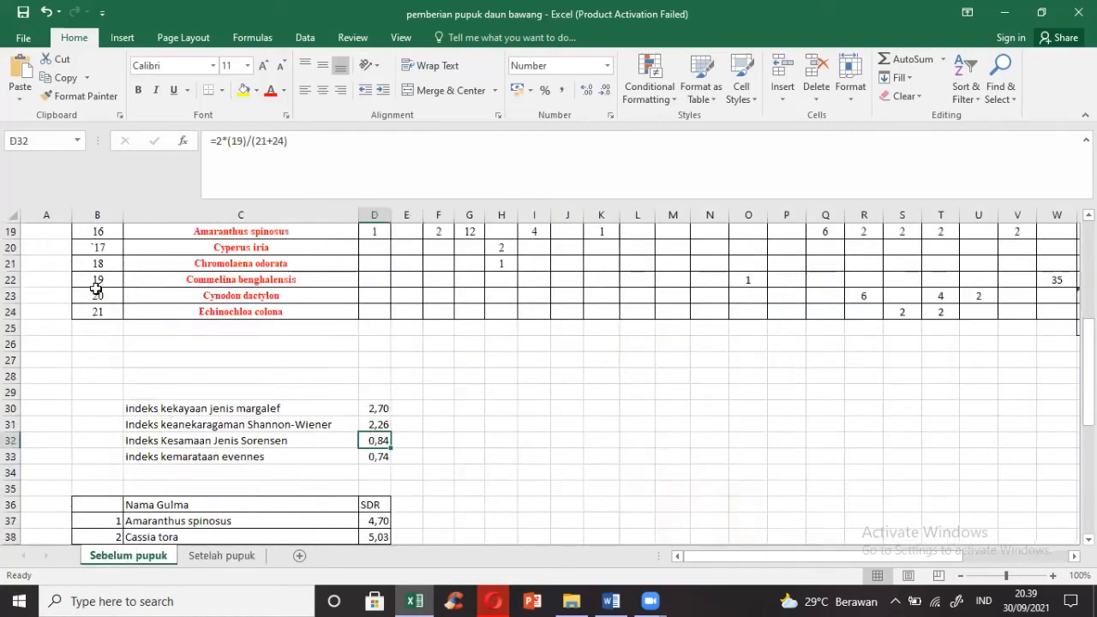
pyautogui.click(228, 561)
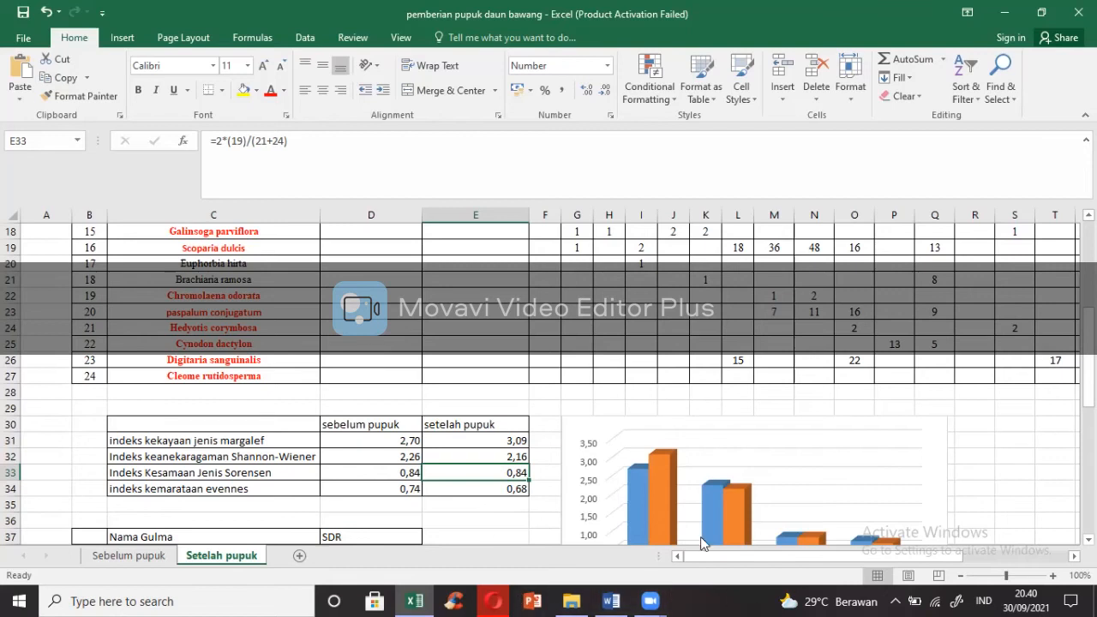
# Step: Switch to the Word document, review the Evenness and Sorensen formulas with their variable definitions, and return to the Excel index table
pyautogui.click(610, 601)
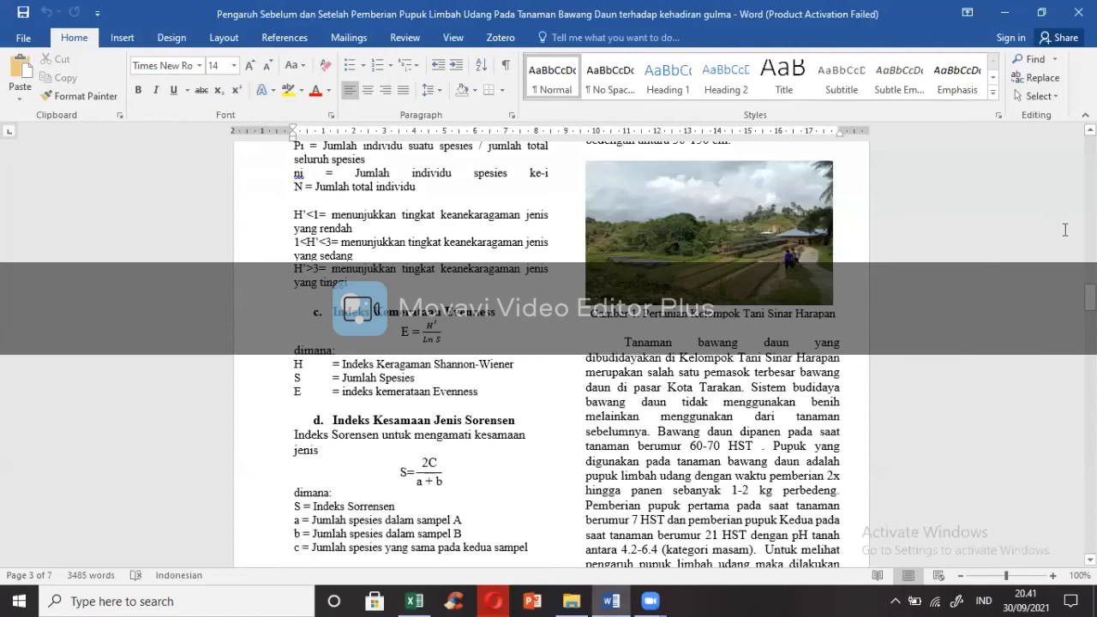
pyautogui.moveTo(1090, 297)
pyautogui.mouseDown()
pyautogui.moveTo(1091, 267)
pyautogui.moveTo(1091, 298)
pyautogui.mouseUp()
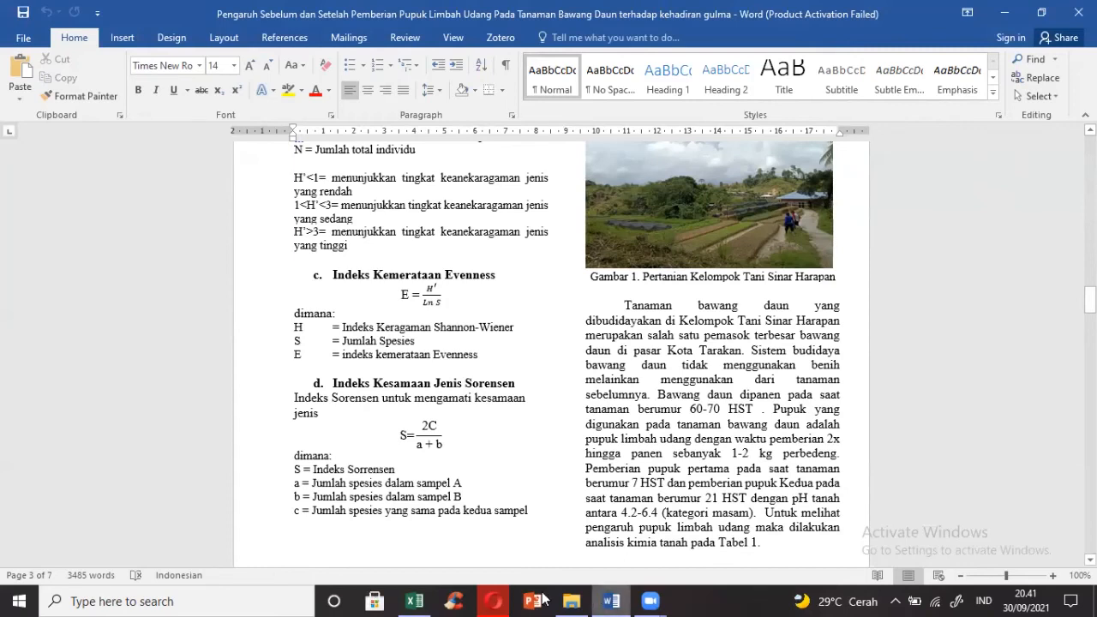
pyautogui.moveTo(617, 597)
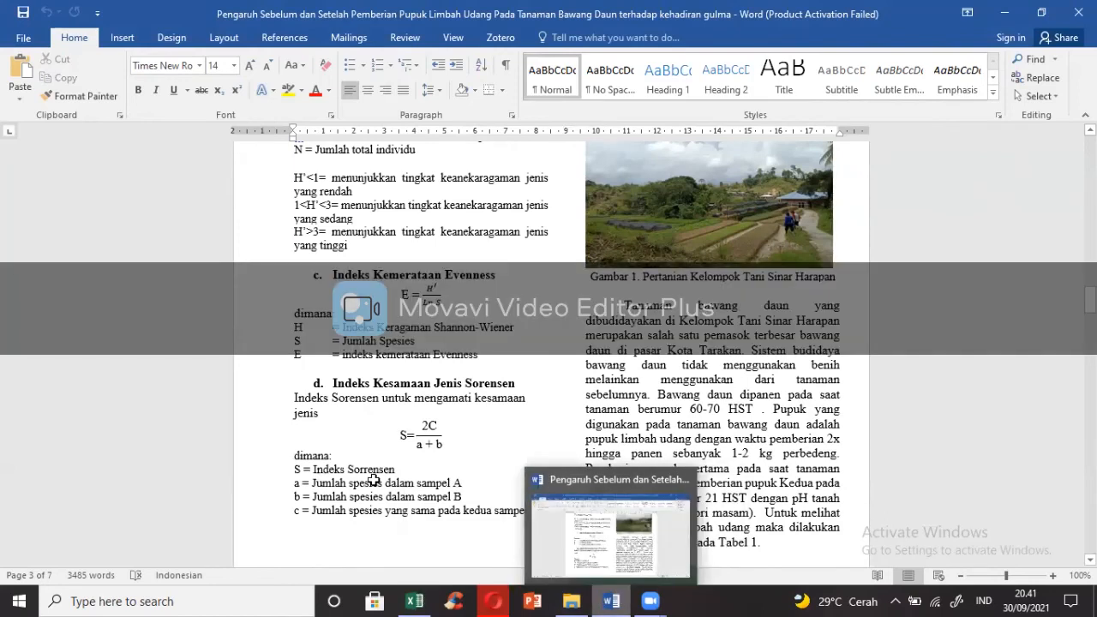
pyautogui.hotkey('alt', 'Tab')
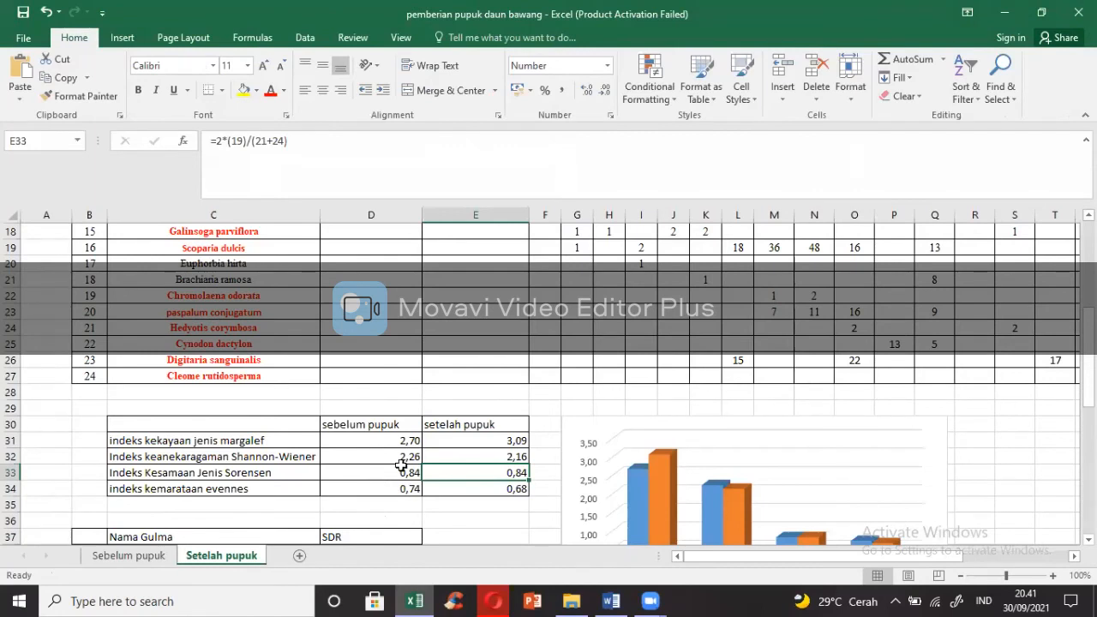
# Step: Return to the Word document and examine the index discussion, the KESIMPULAN section and the DAFTAR PUSTAKA reference list
pyautogui.click(612, 601)
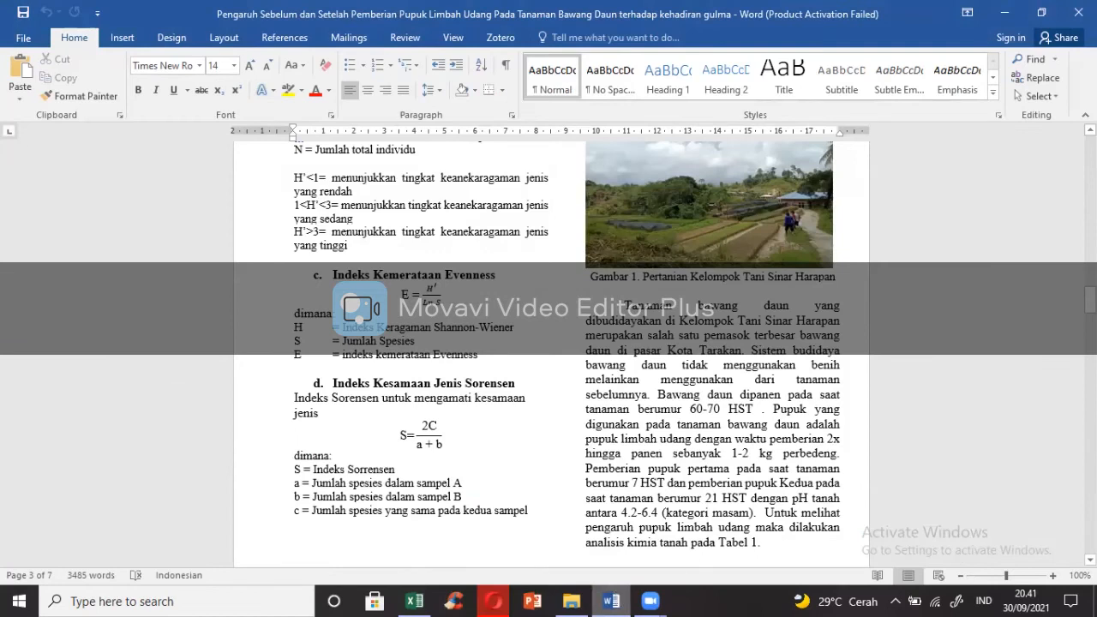
pyautogui.scroll(-20, 551, 353)
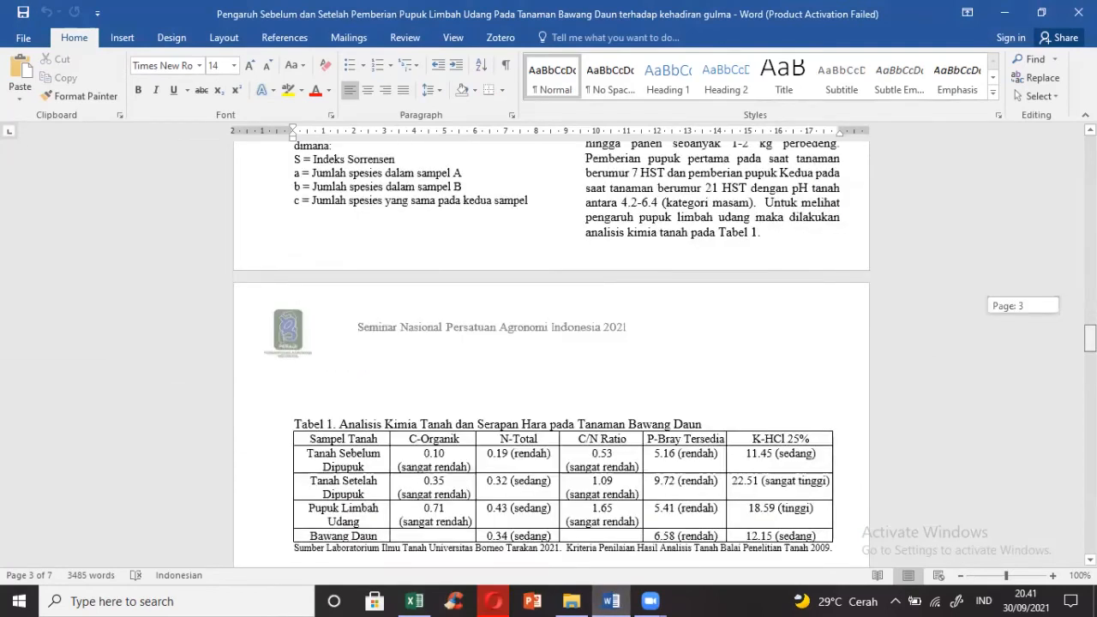
pyautogui.scroll(-20, 551, 354)
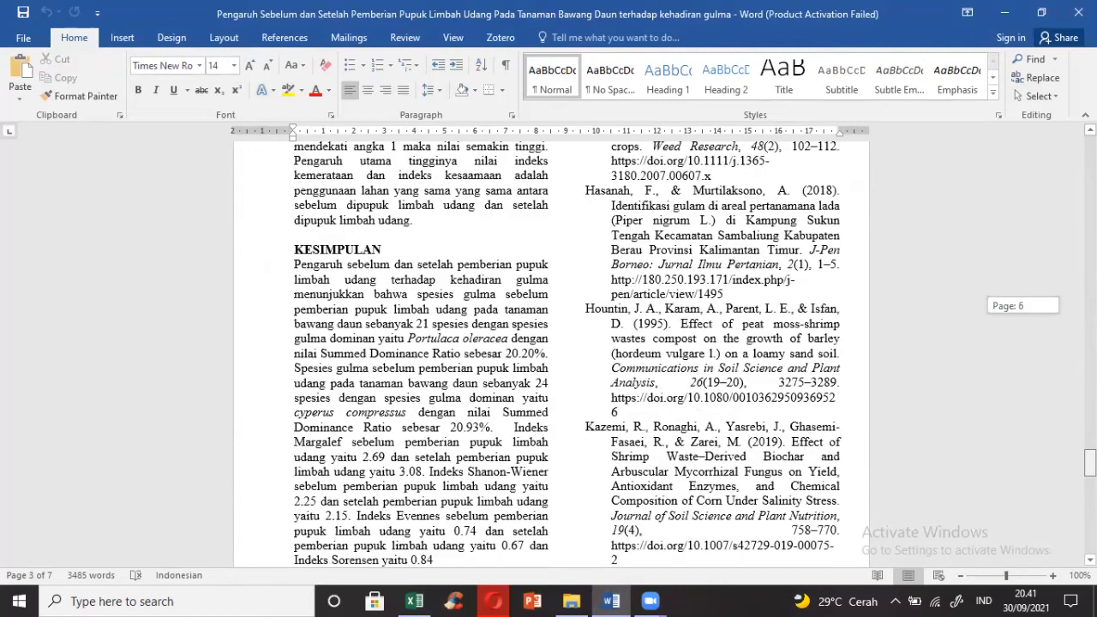
pyautogui.scroll(5, 551, 354)
pyautogui.click(741, 338)
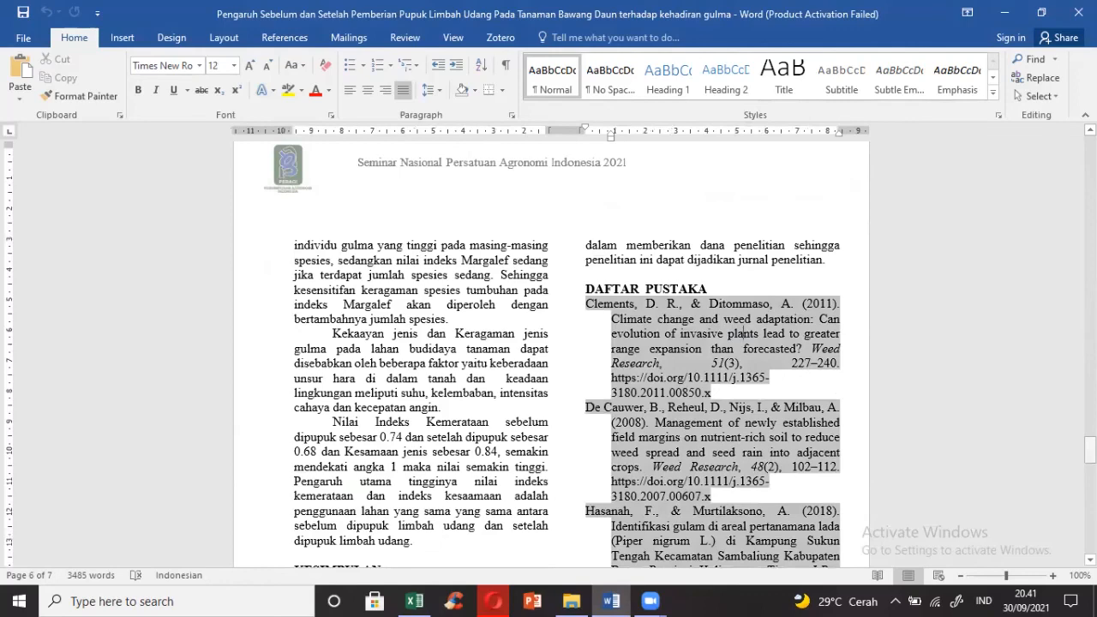
pyautogui.scroll(-8, 743, 334)
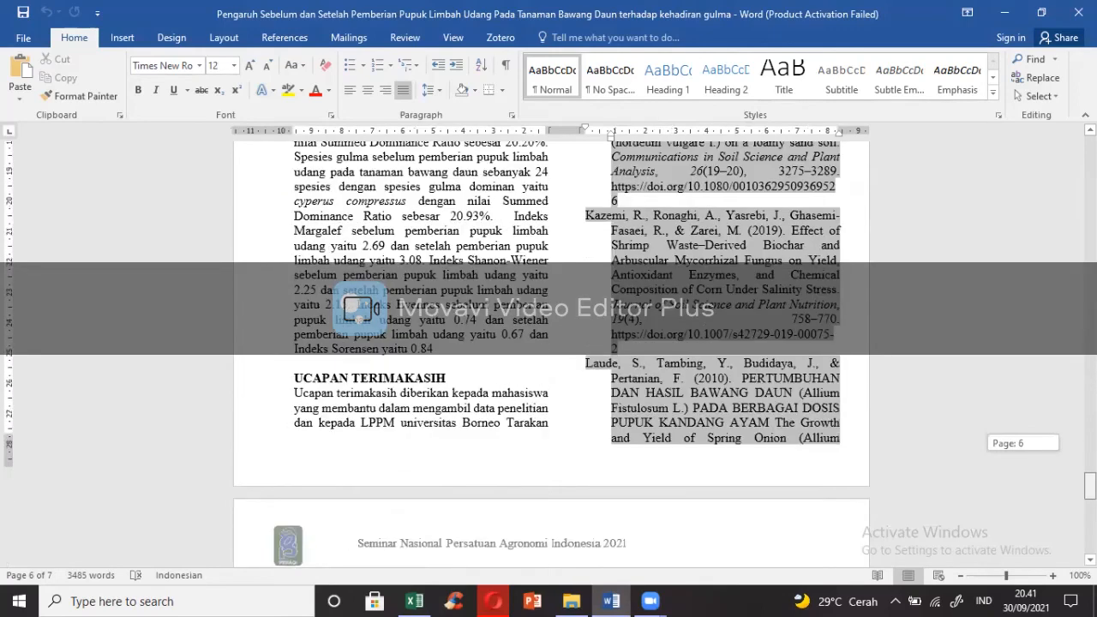
pyautogui.scroll(-10, 551, 354)
# Step: Look back through the index formulas and the in-text citations on page 2, and return to the reference list on page 7
pyautogui.moveTo(1090, 520); pyautogui.dragTo(1090, 268)
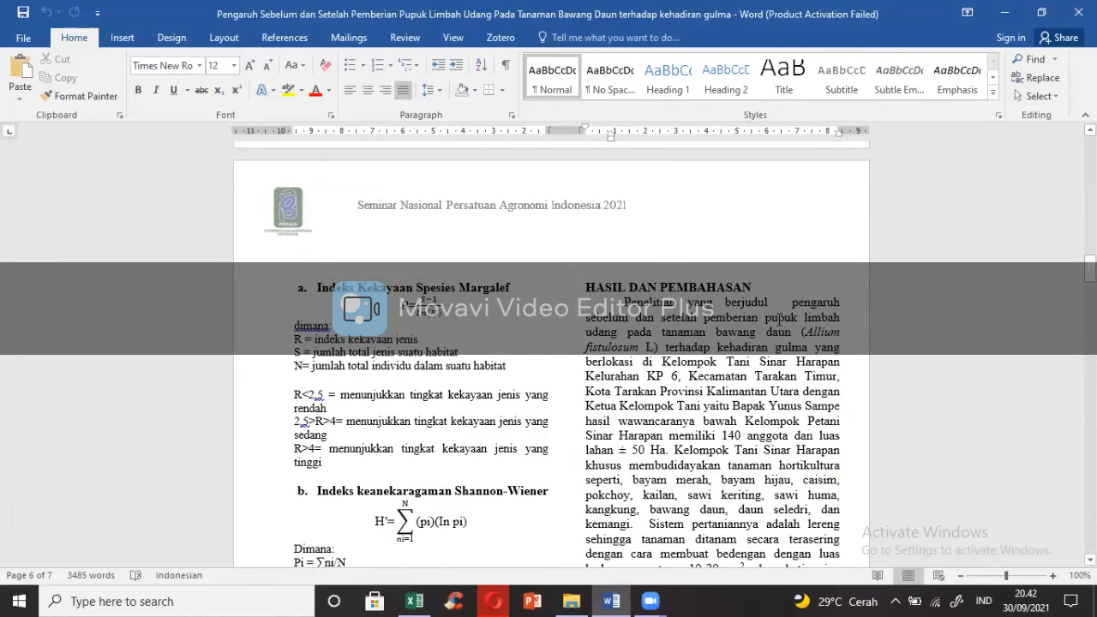
pyautogui.moveTo(1090, 262); pyautogui.dragTo(1091, 233)
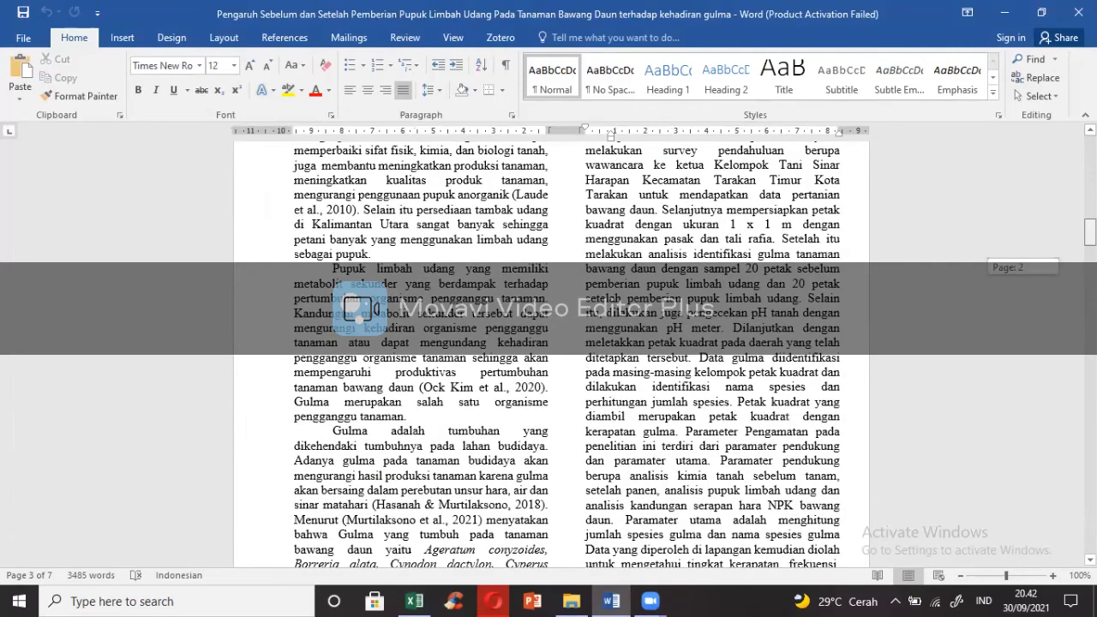
pyautogui.click(492, 387)
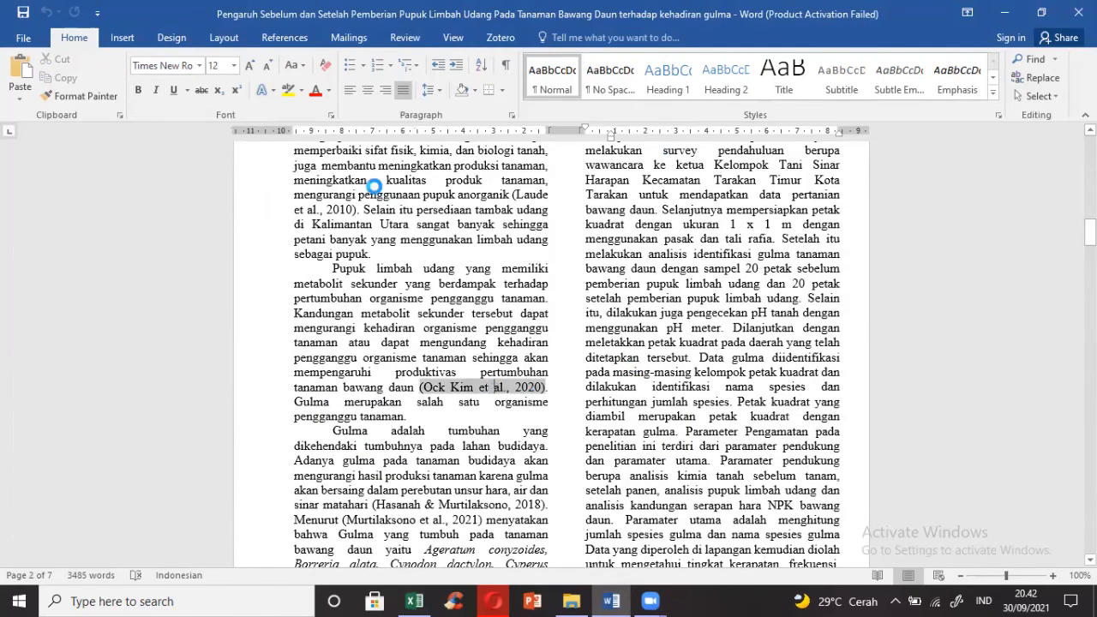
pyautogui.click(343, 209)
pyautogui.moveTo(1090, 232); pyautogui.dragTo(1090, 523)
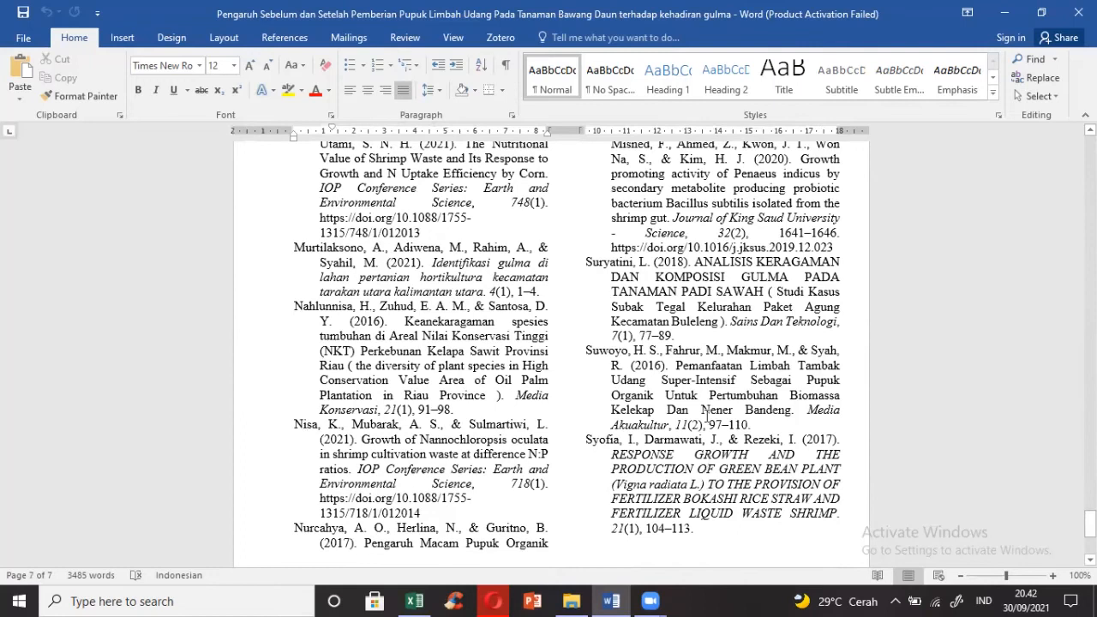
# Step: Copy the full 2016 Media Konservasi reference on plant species diversity in a Riau oil palm plantation from the reference list
pyautogui.hotkey('ctrl', 'a')
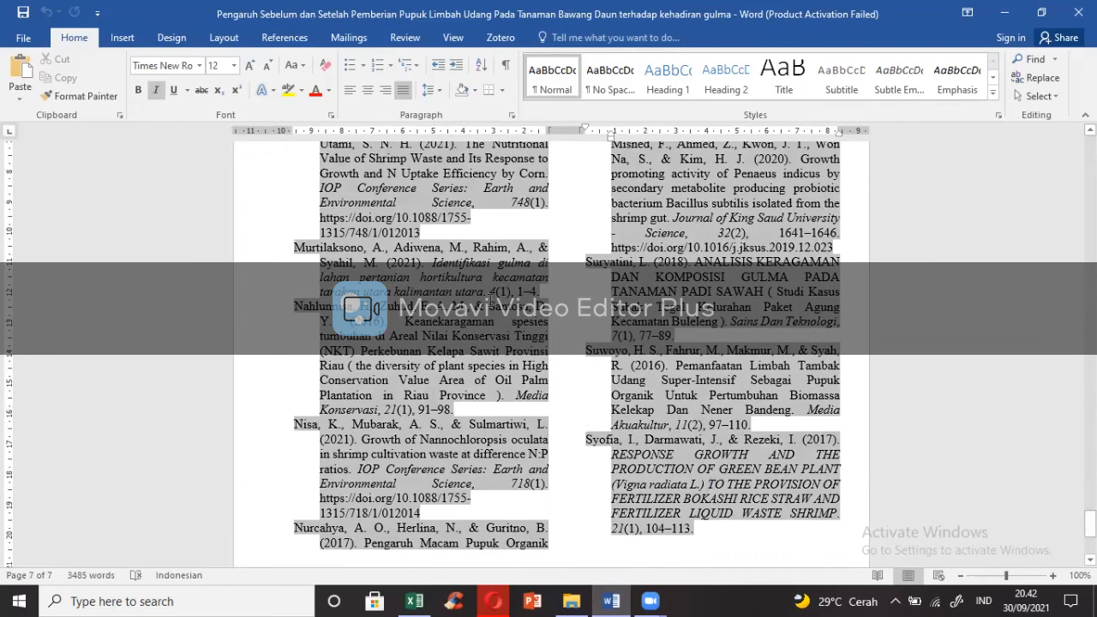
pyautogui.click(530, 423)
pyautogui.moveTo(447, 401); pyautogui.dragTo(266, 304)
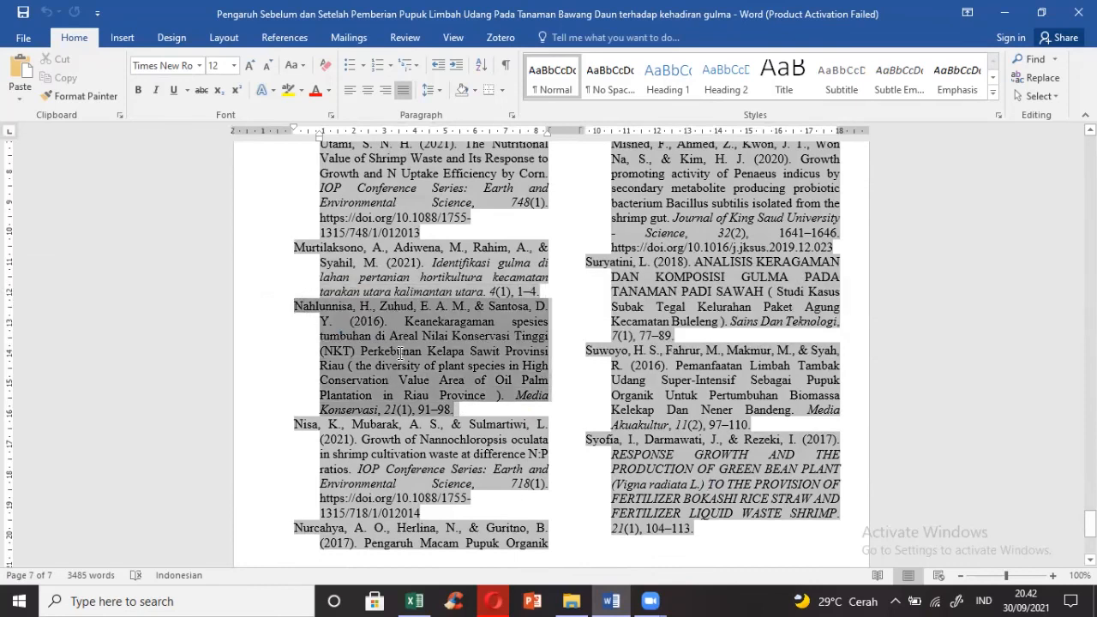
pyautogui.click(267, 305)
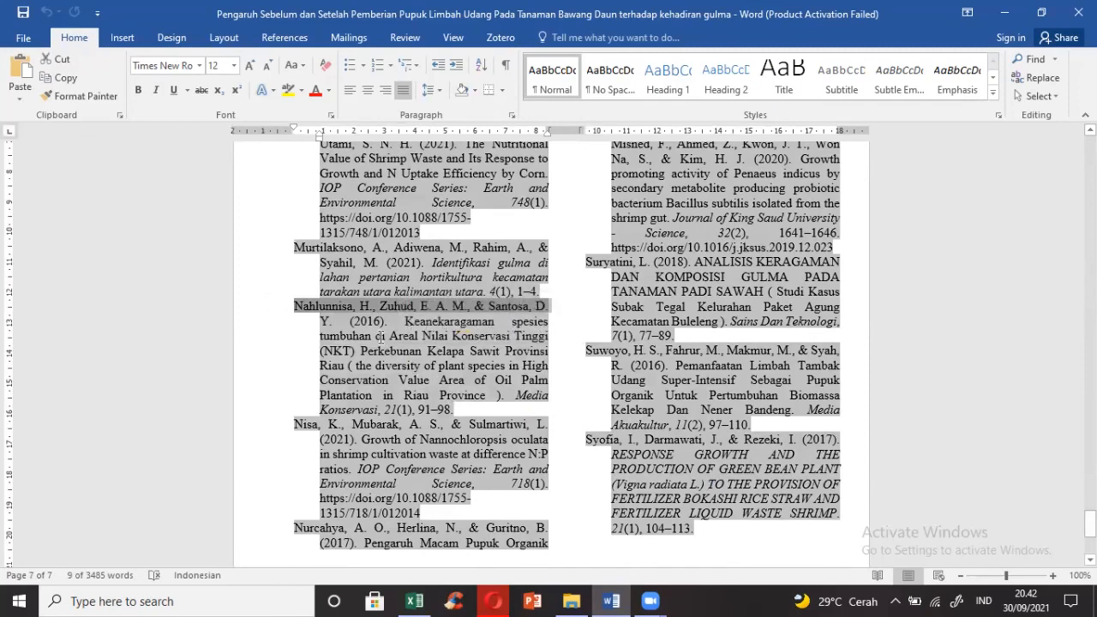
pyautogui.tripleClick(304, 308)
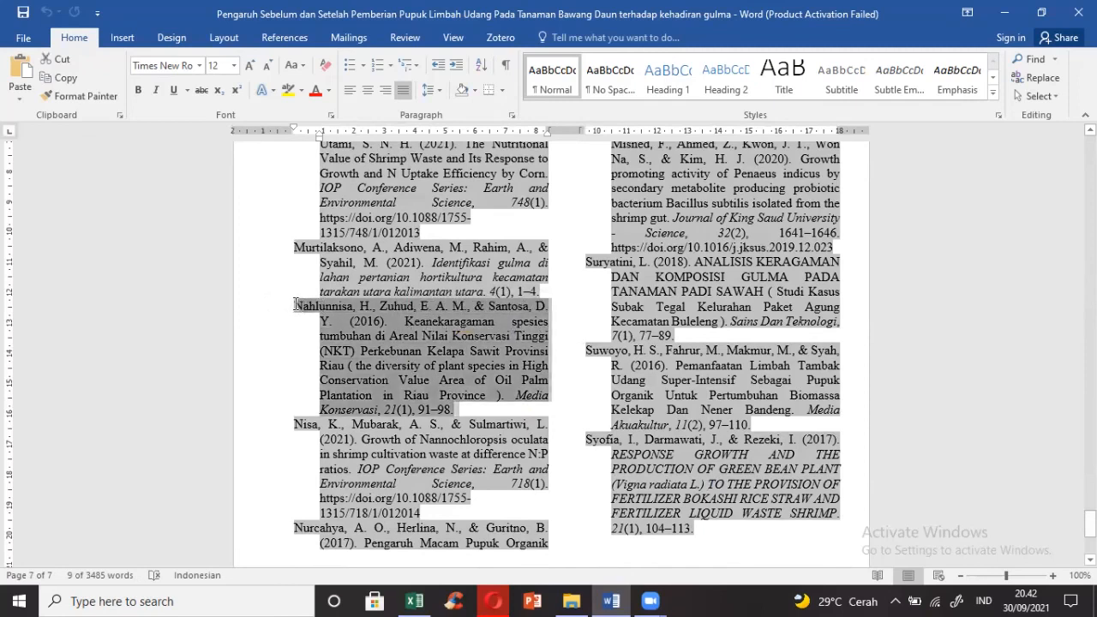
pyautogui.rightClick(391, 344)
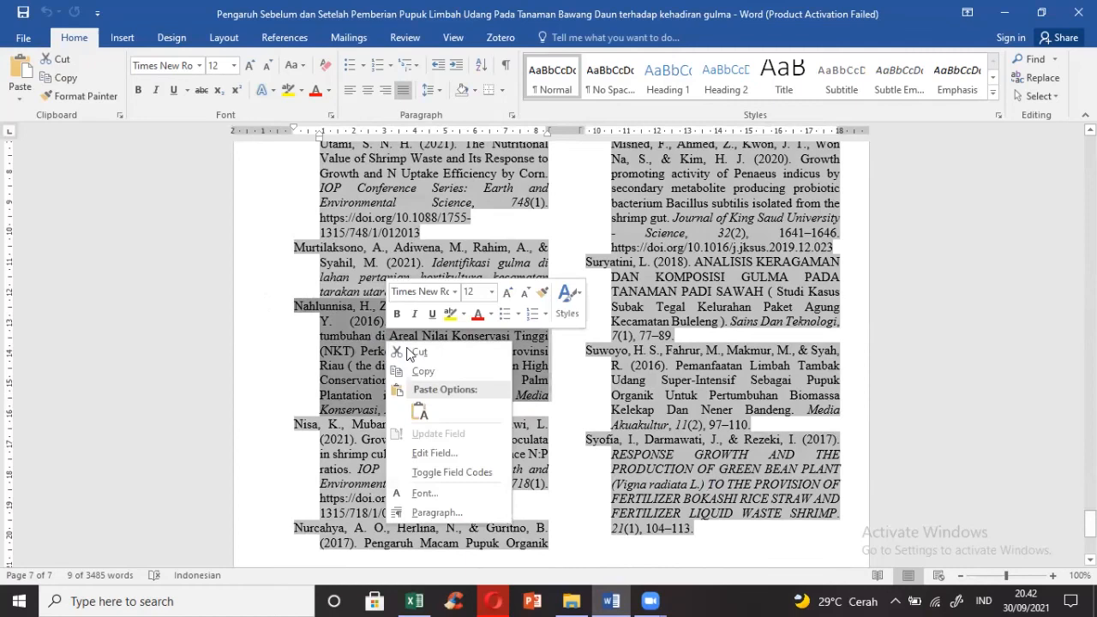
pyautogui.click(432, 372)
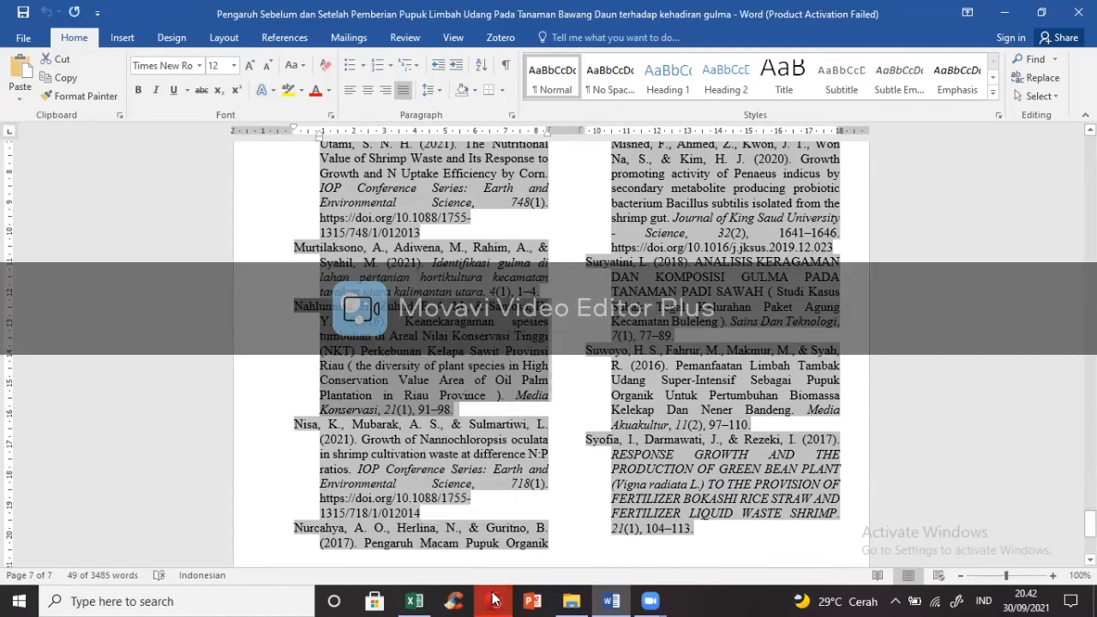
# Step: Switch to the Opera browser, replace the Google Scholar query with the copied reference, search for it and open the matching article
pyautogui.click(494, 600)
pyautogui.moveTo(402, 83); pyautogui.dragTo(242, 84)
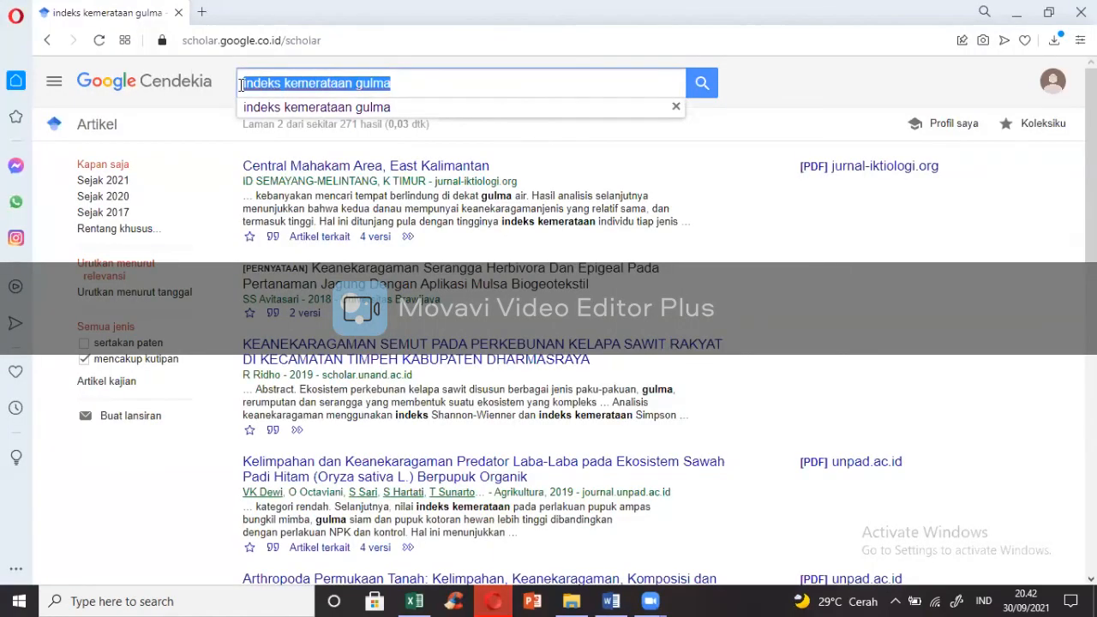
pyautogui.rightClick(271, 88)
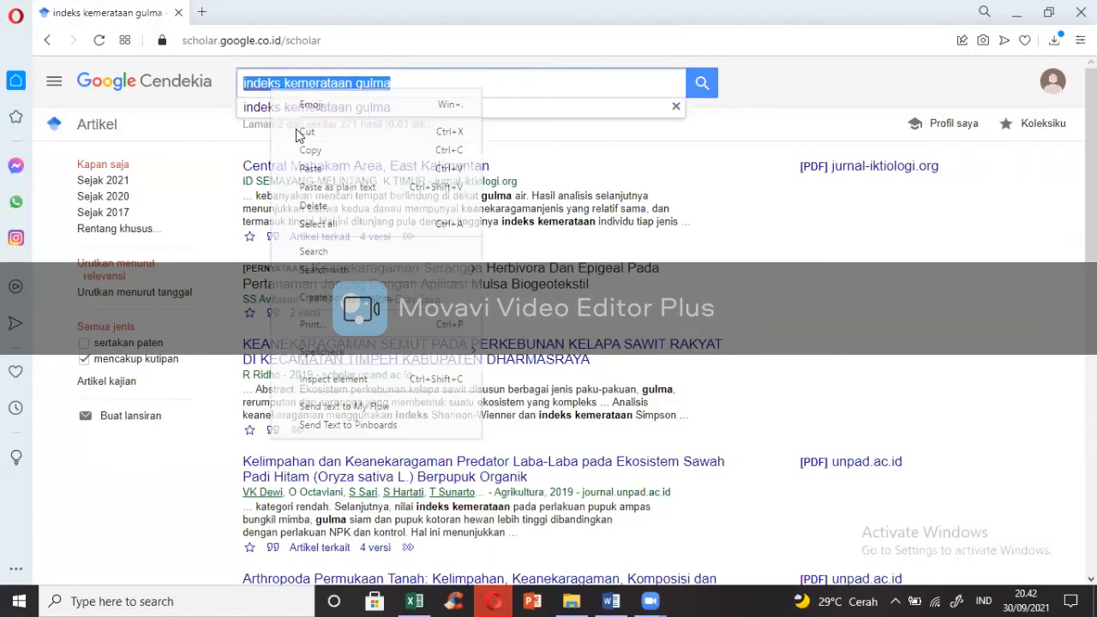
pyautogui.click(332, 172)
pyautogui.hotkey('ctrl', 'v')
pyautogui.click(702, 84)
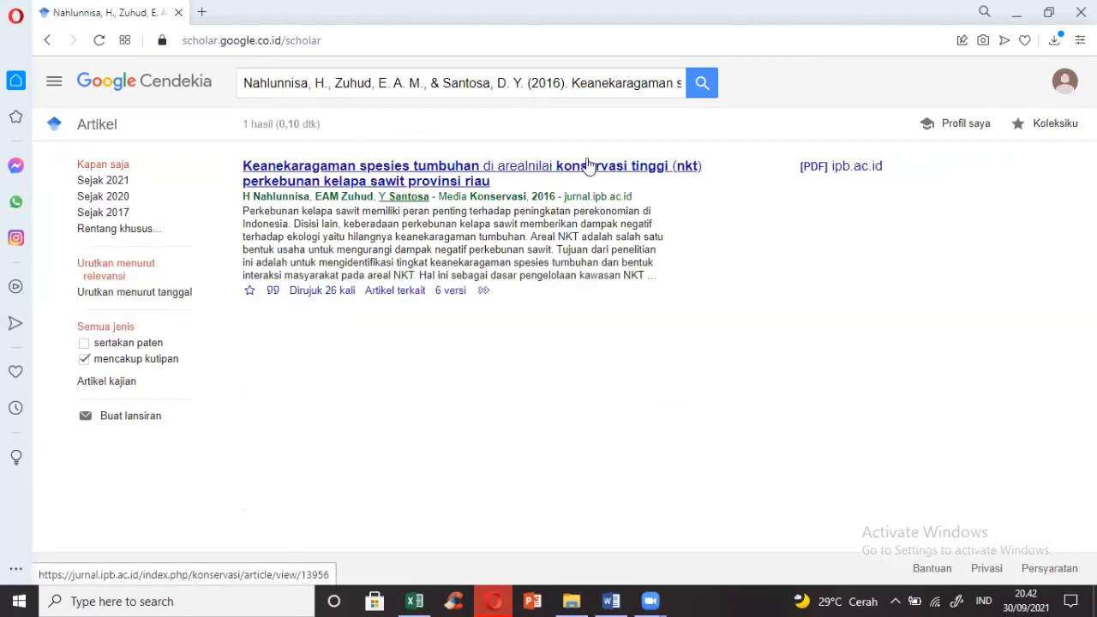
pyautogui.click(588, 165)
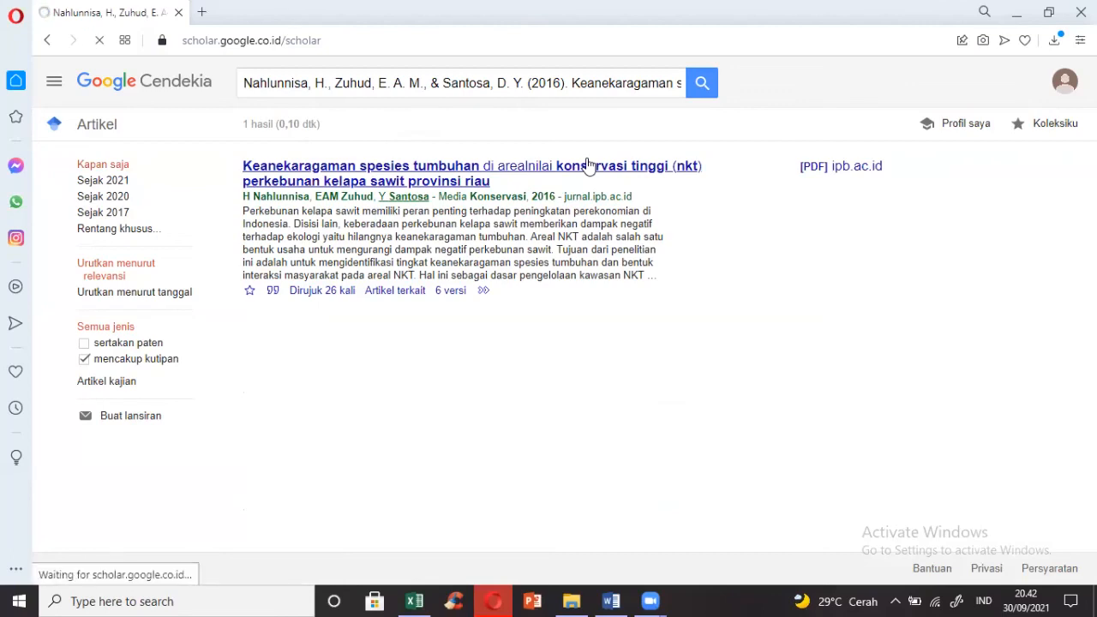